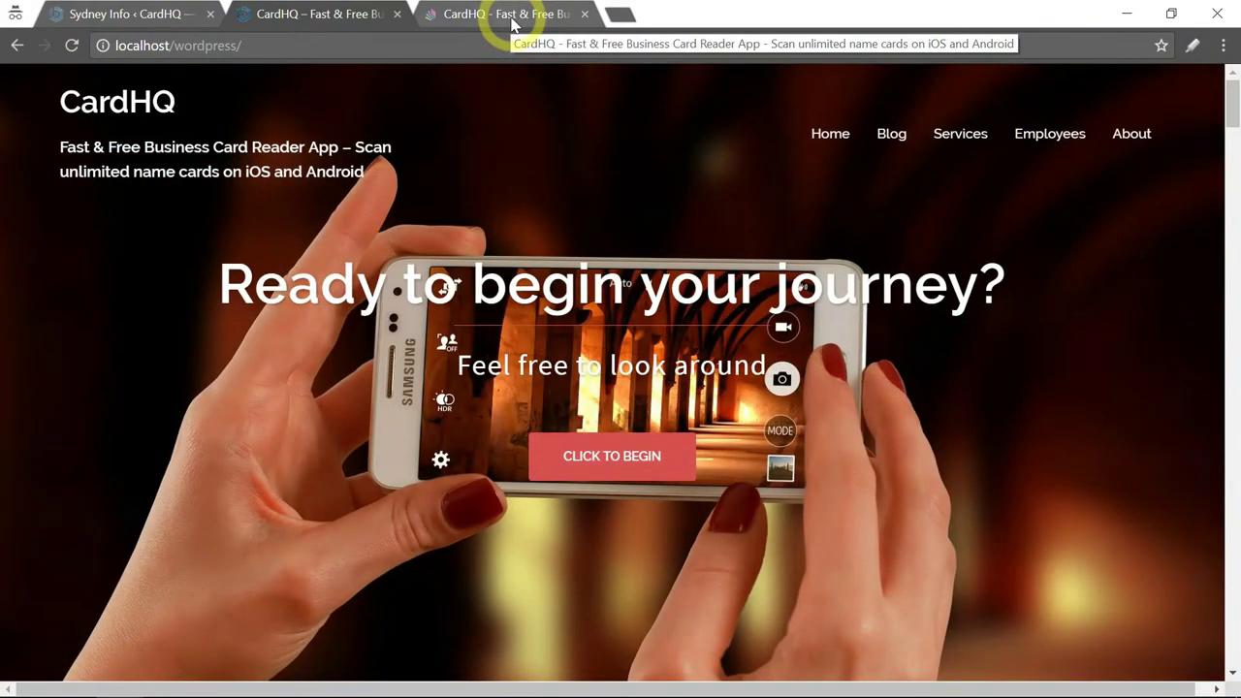
Step: Compare the live CardHQ website with the local Sydney-themed site
left_click(514, 18)
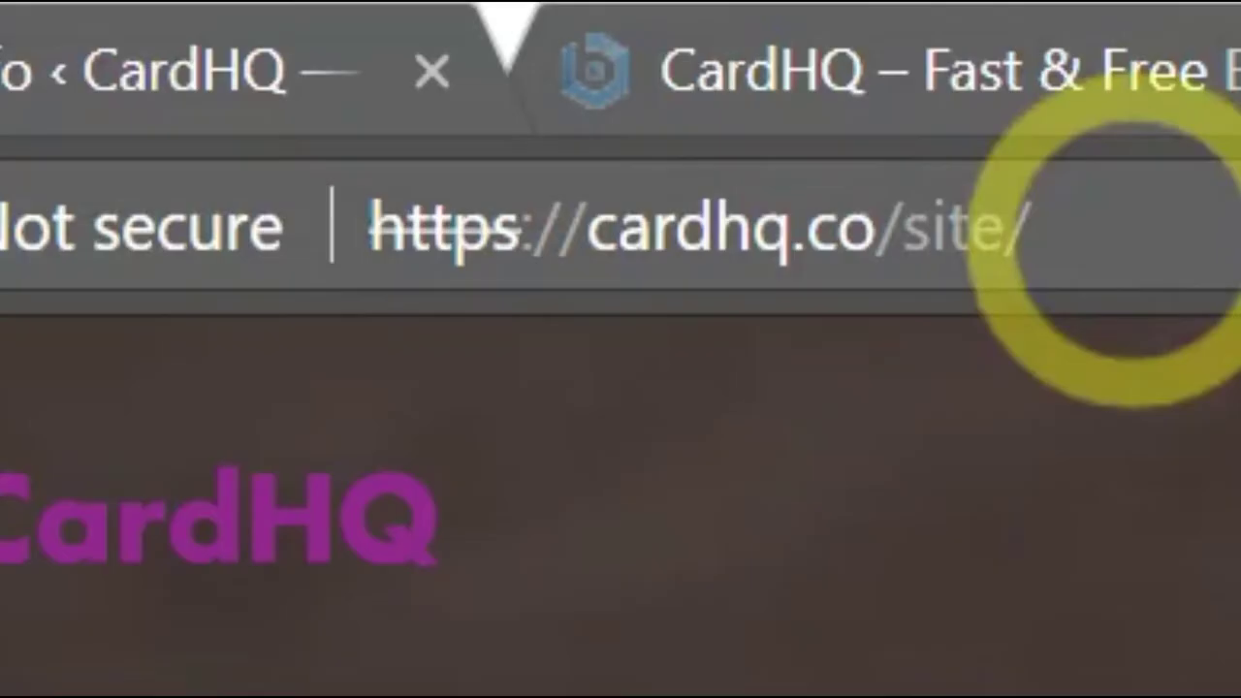
left_click(360, 49)
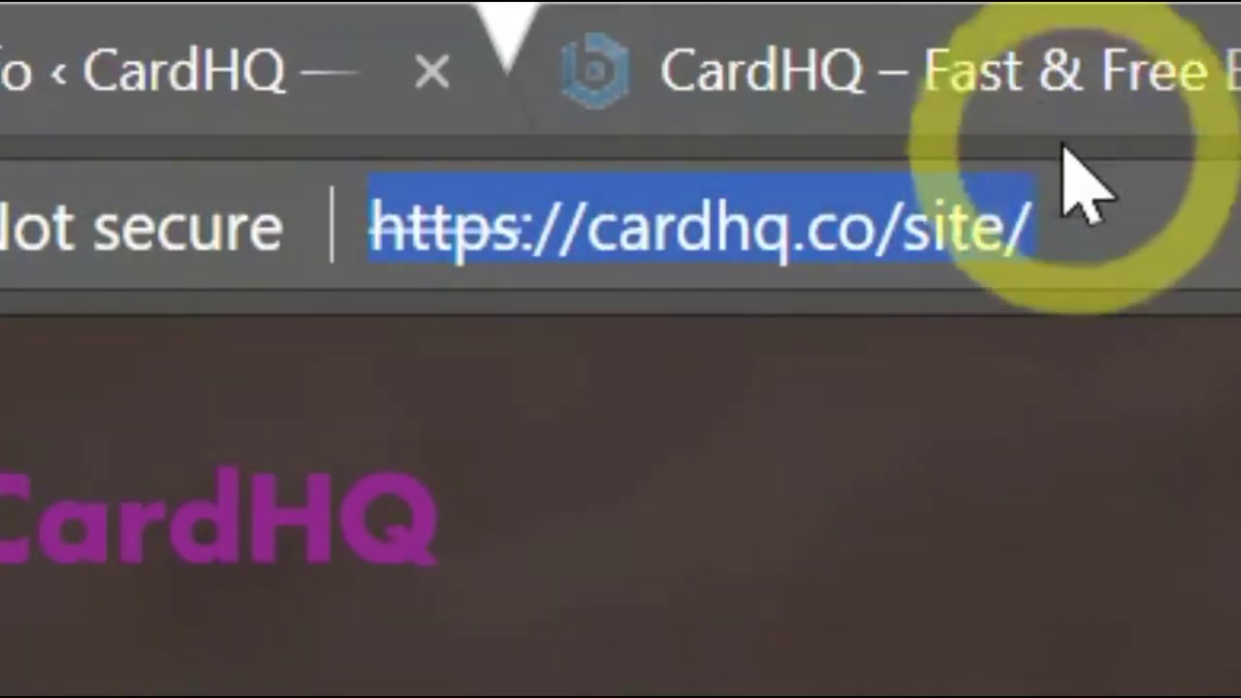
left_click(990, 68)
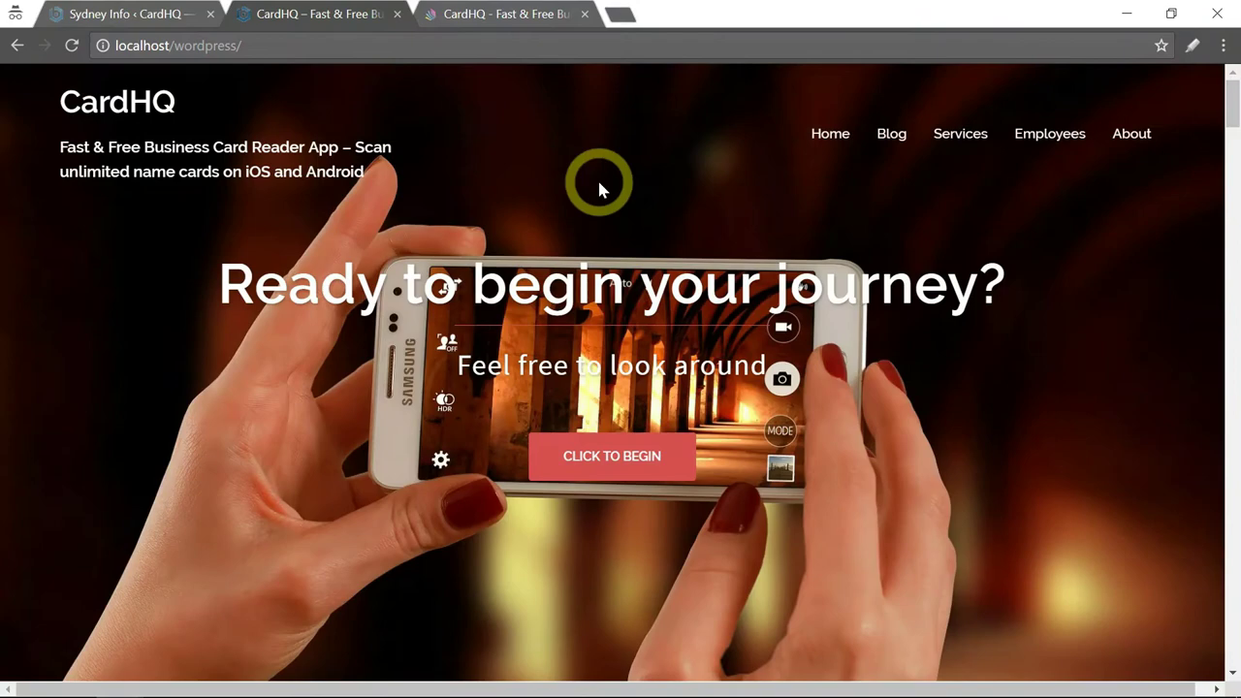
left_click(495, 14)
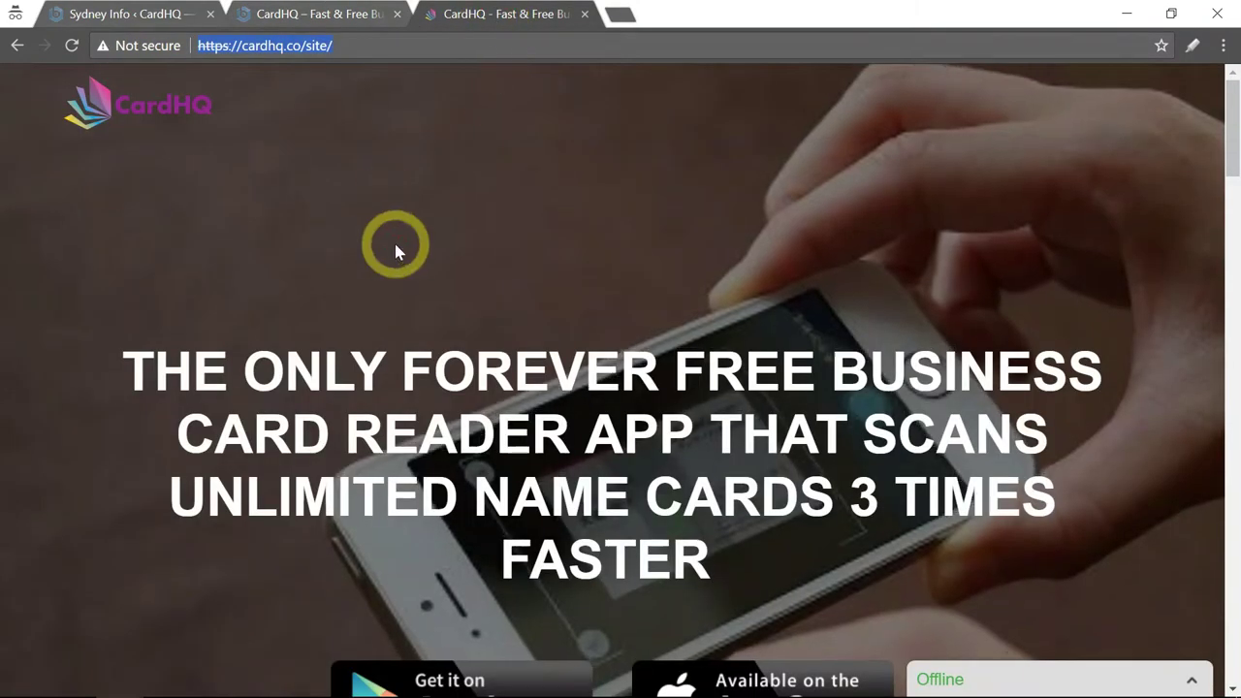
Step: Return to the local Sydney site and launch the Customizer from the Sydney Info page
left_click(325, 15)
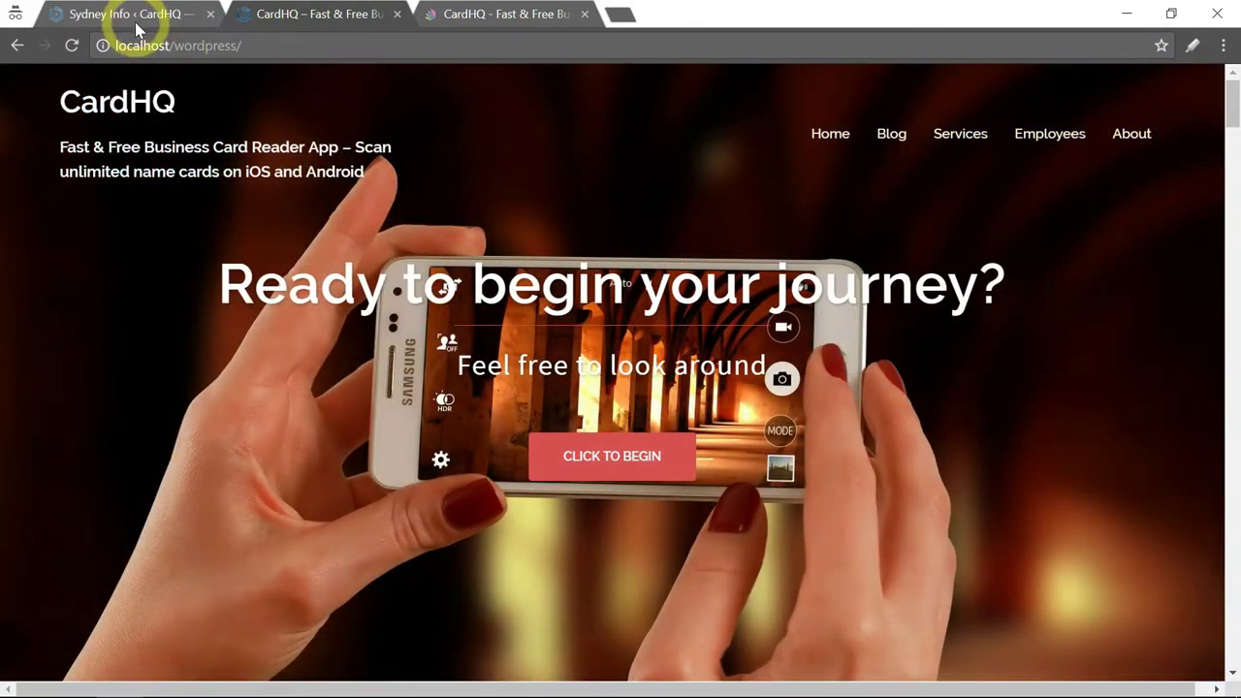
left_click(135, 17)
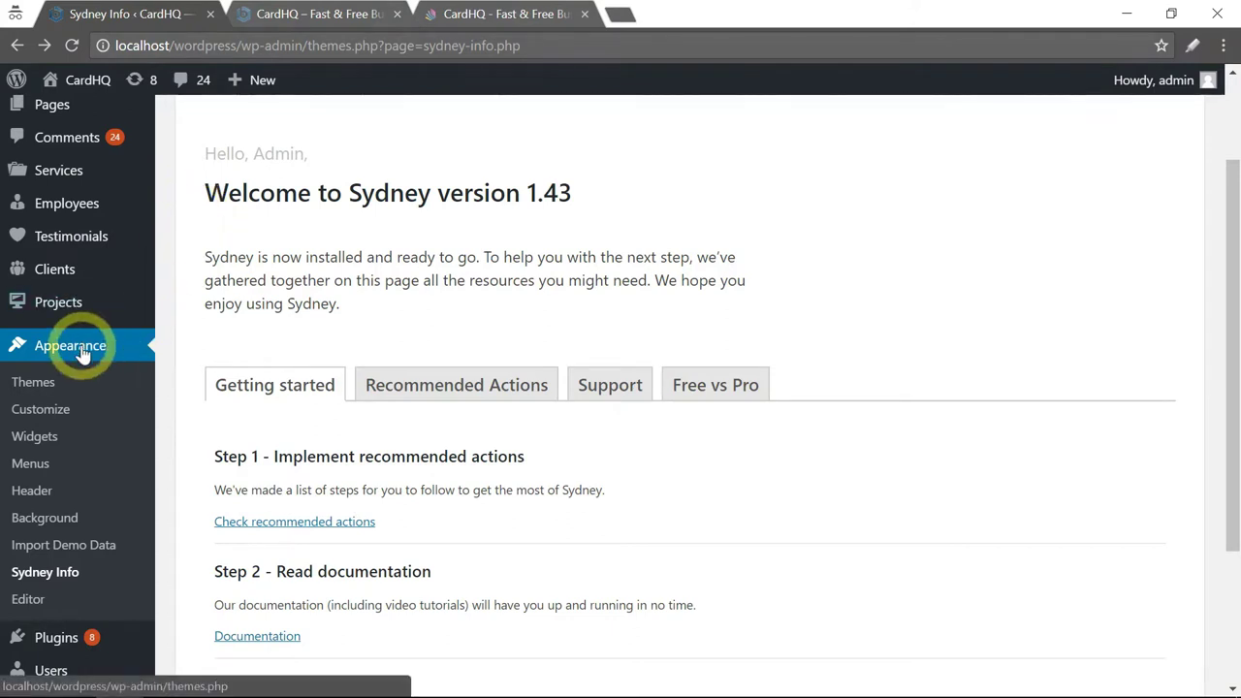
left_click(40, 425)
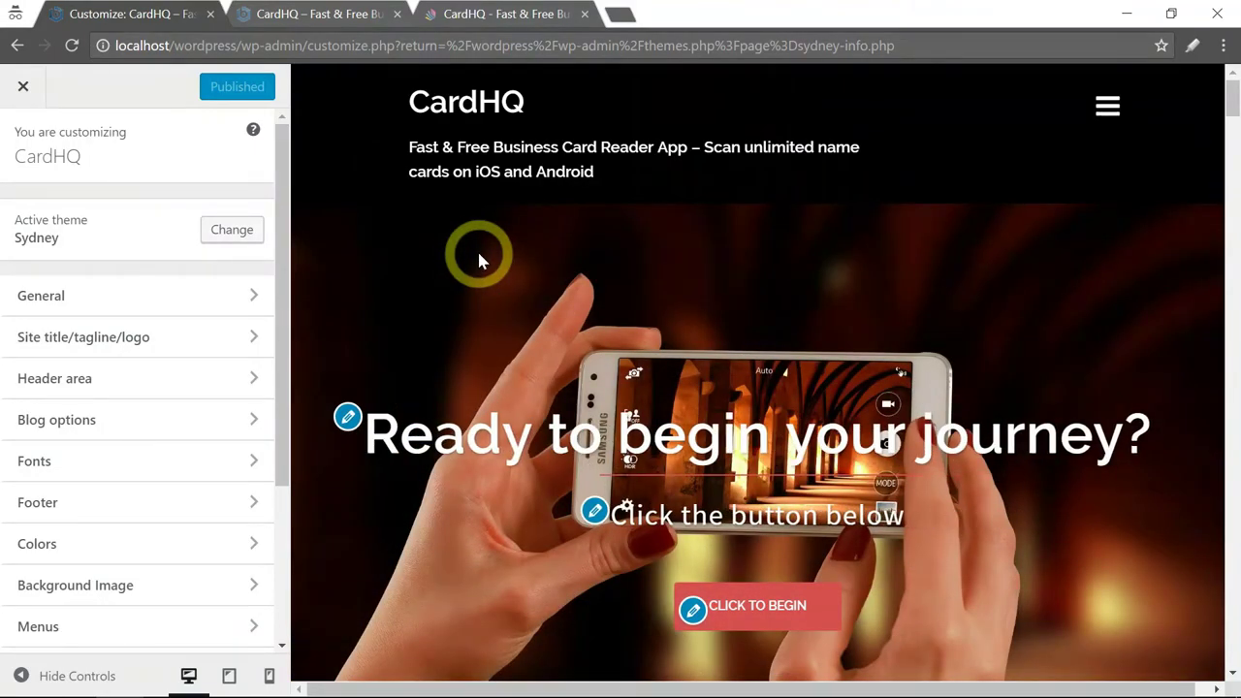
Step: Use the slide headline's edit icon to reach the Header Slider settings
scroll(701, 291, "down", 2)
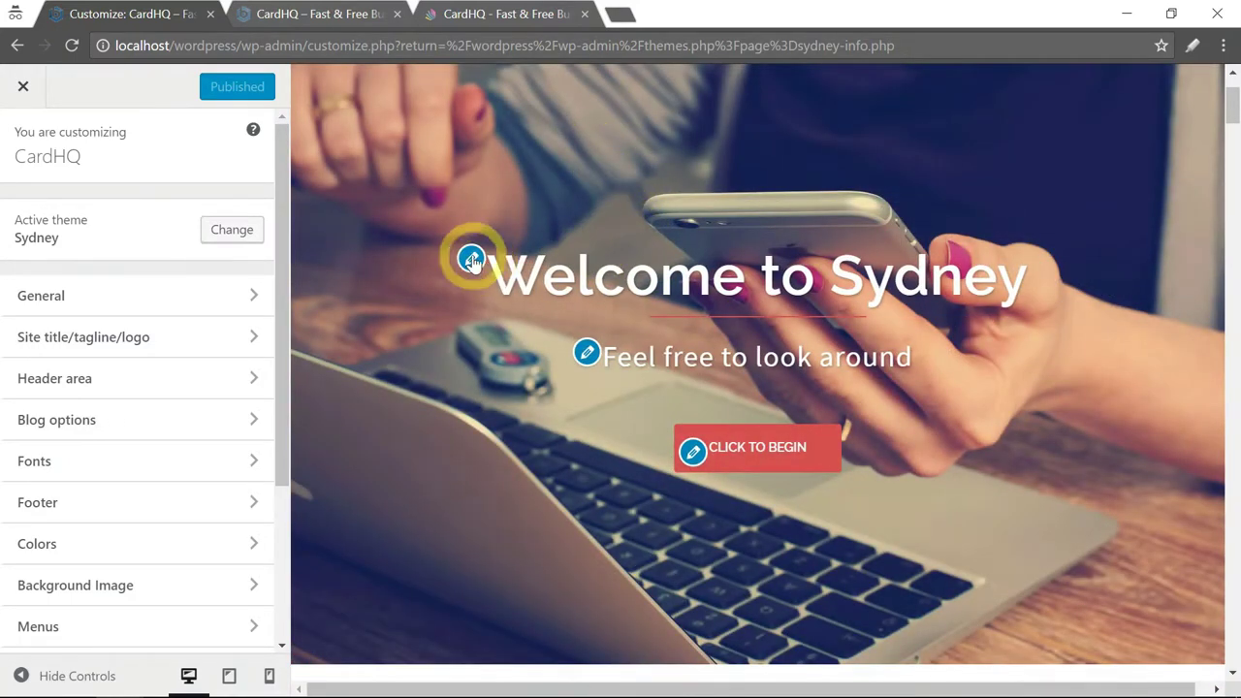
left_click(470, 262)
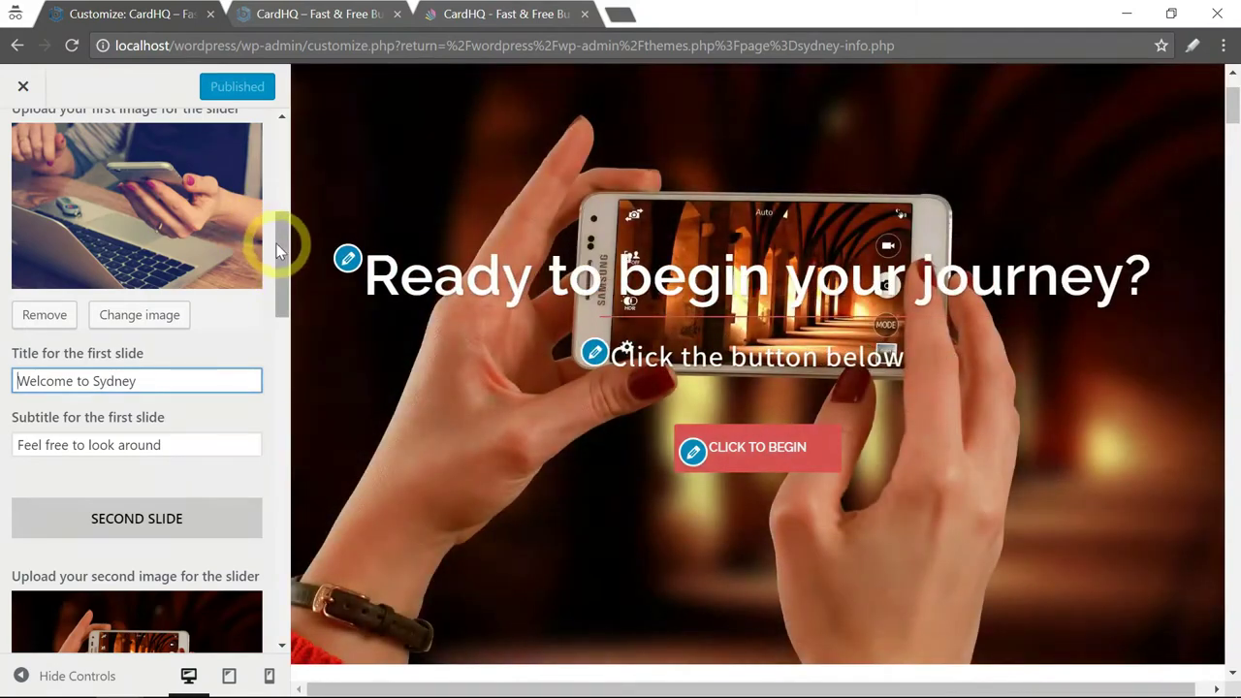
left_click_drag(276, 250, 276, 160)
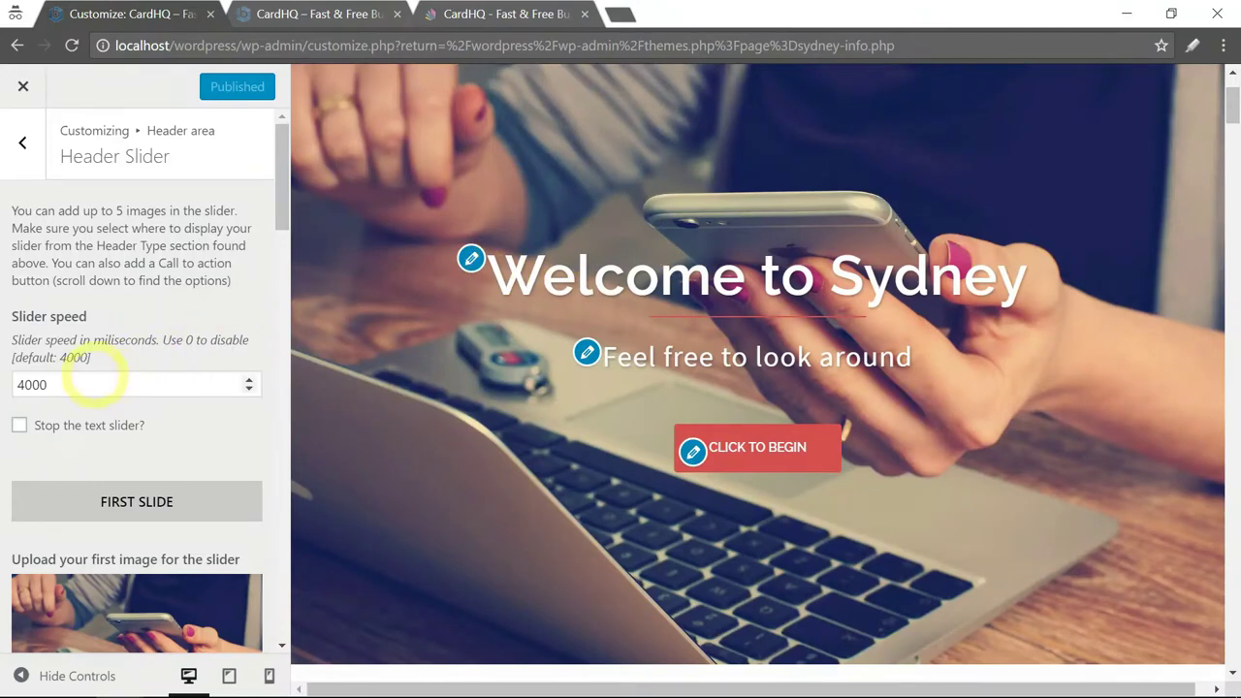
Step: Change slider speed from 4000 to 6000 and tick 'Stop the text slider?'
left_click(78, 386)
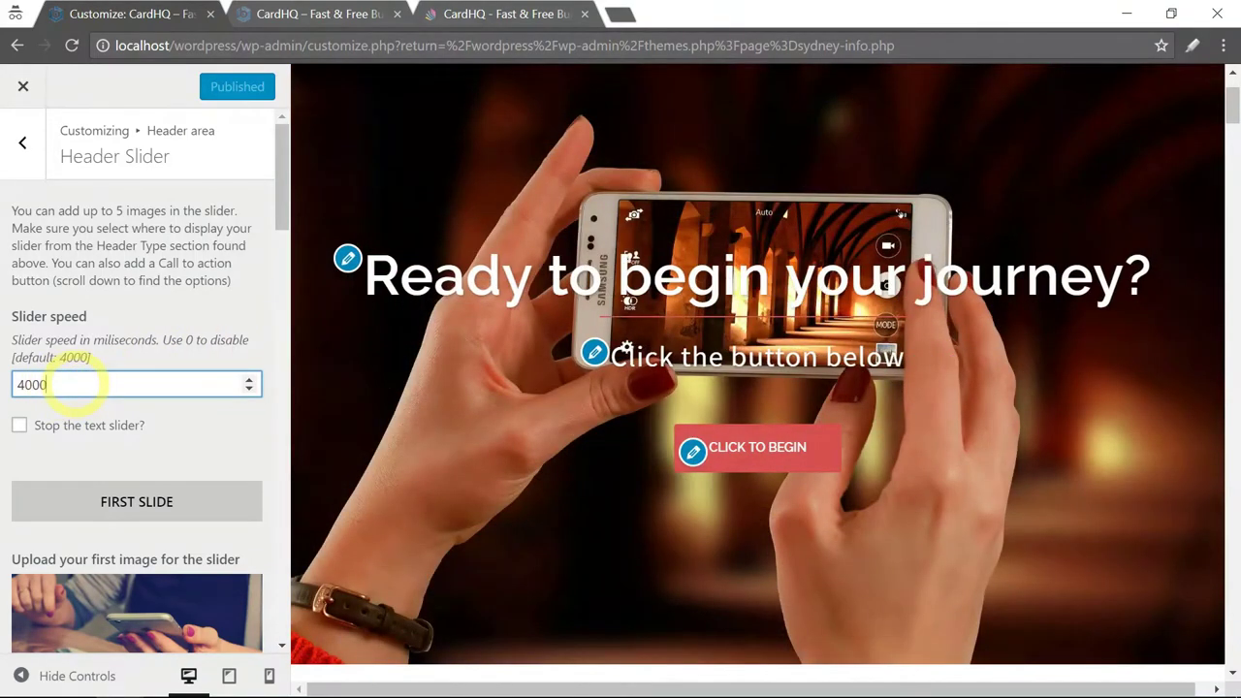
key("BackSpace")
key("BackSpace")
key("BackSpace")
key("BackSpace")
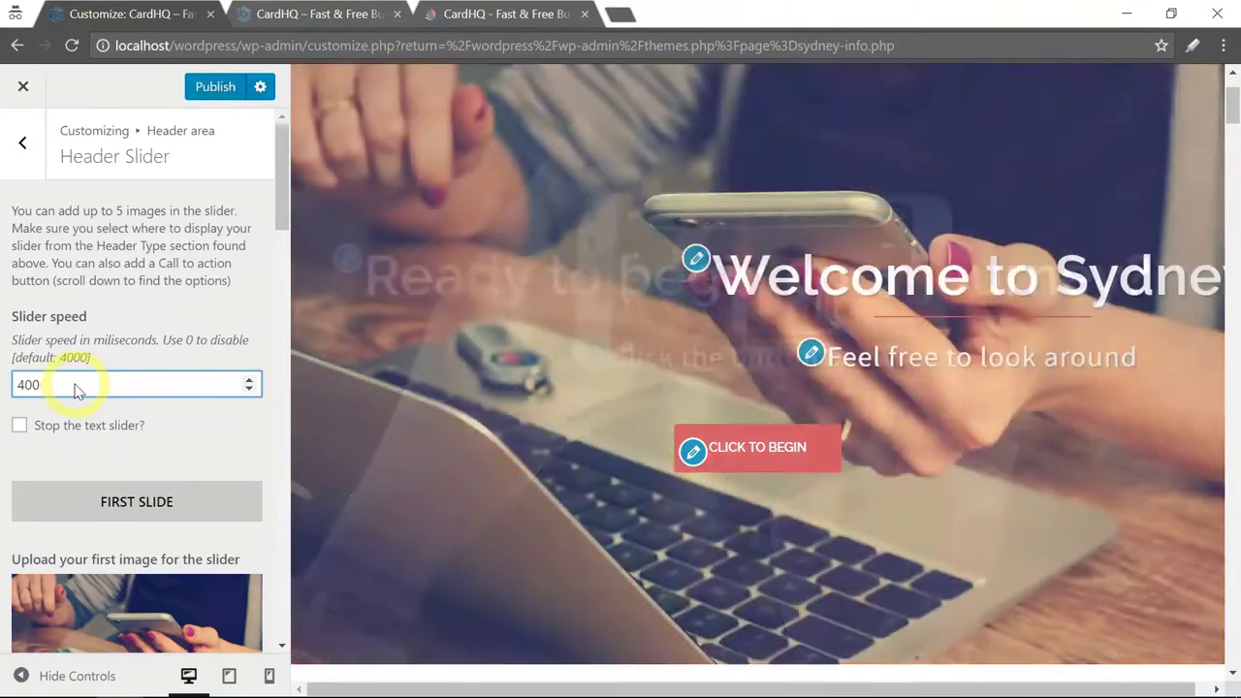
type("1000")
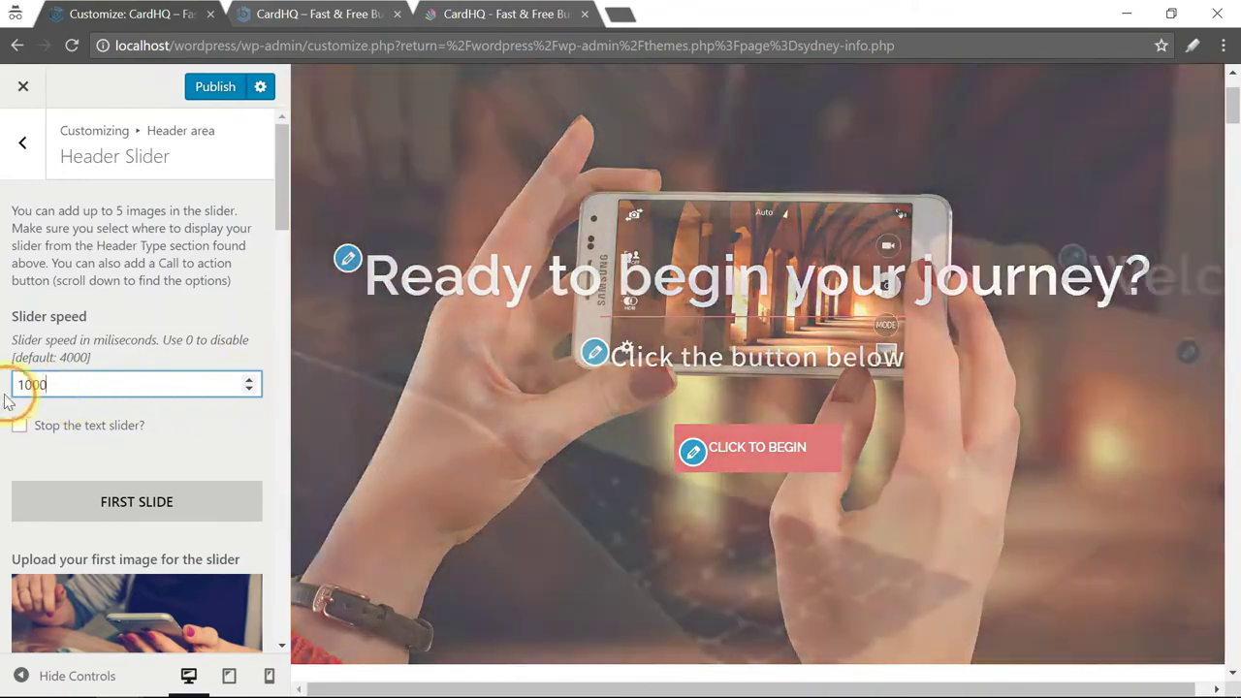
left_click_drag(9, 384, 33, 385)
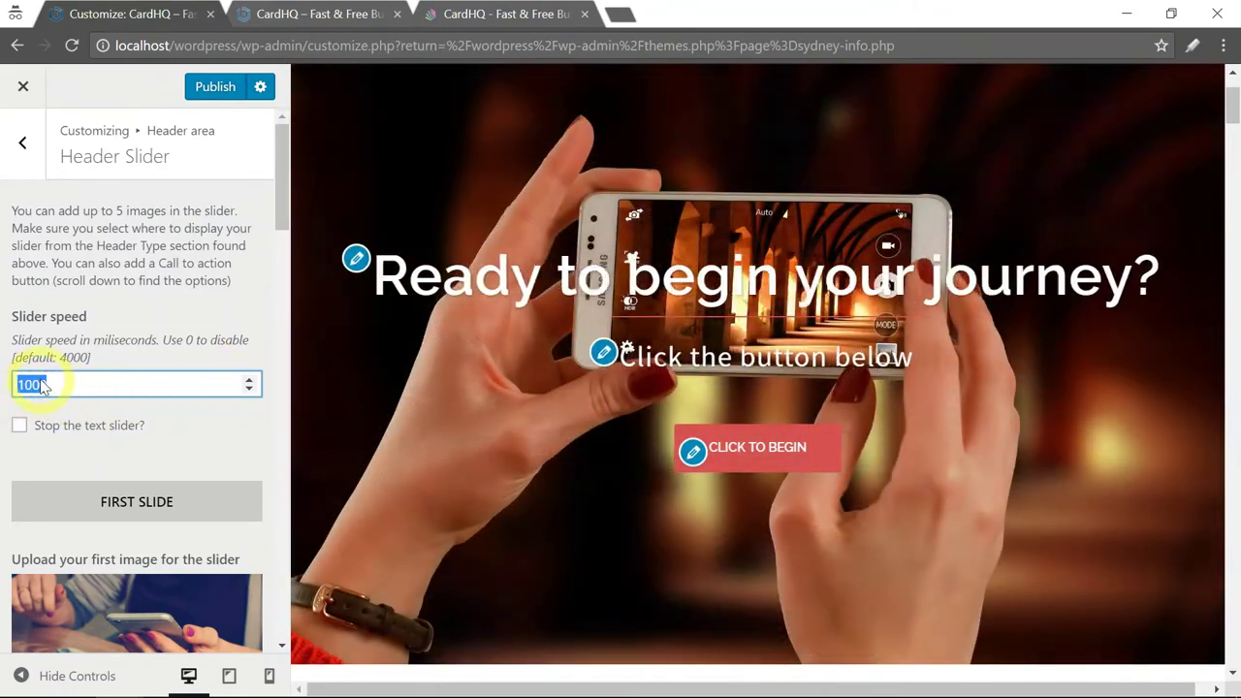
type("5")
key("BackSpace")
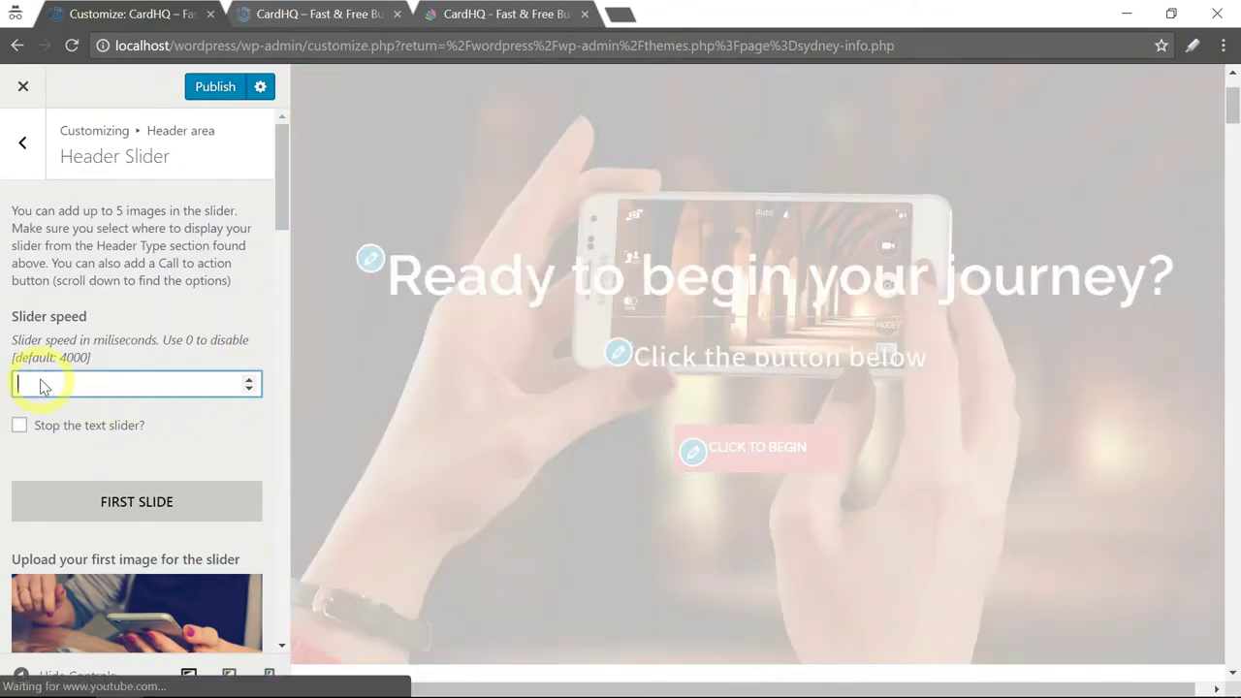
type("6000")
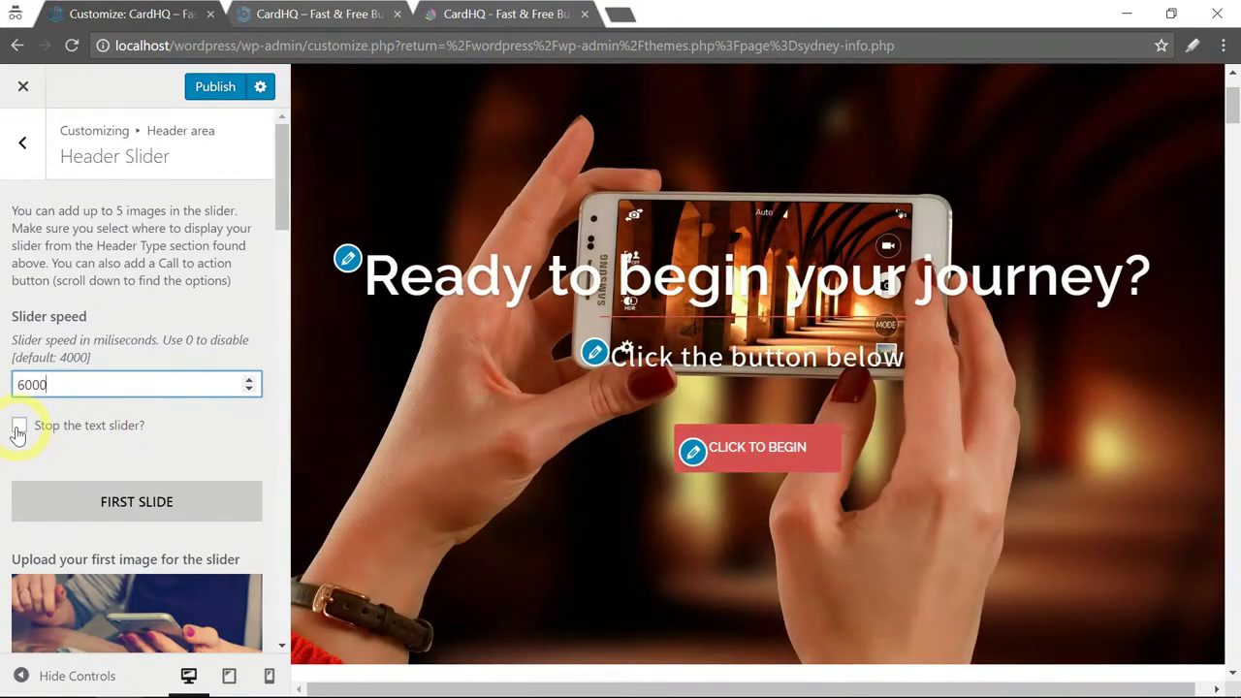
left_click(18, 429)
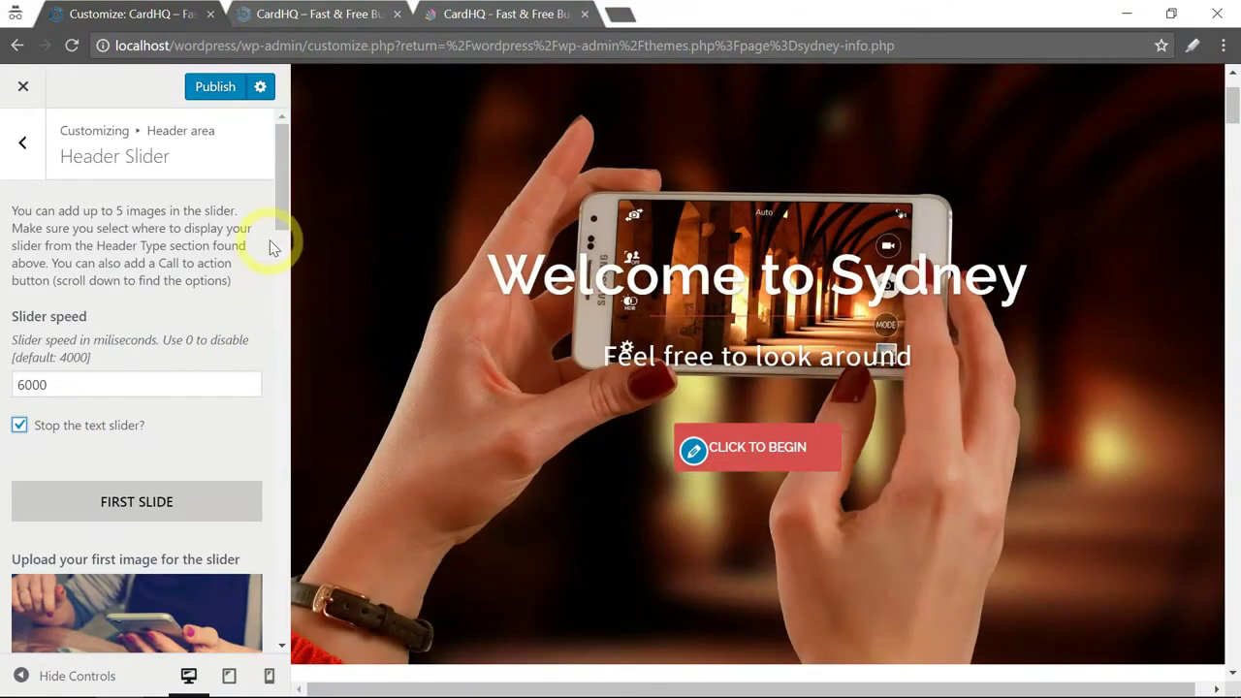
Step: Scroll to the first slide's image and remove the laptop photo
left_click_drag(285, 207, 279, 267)
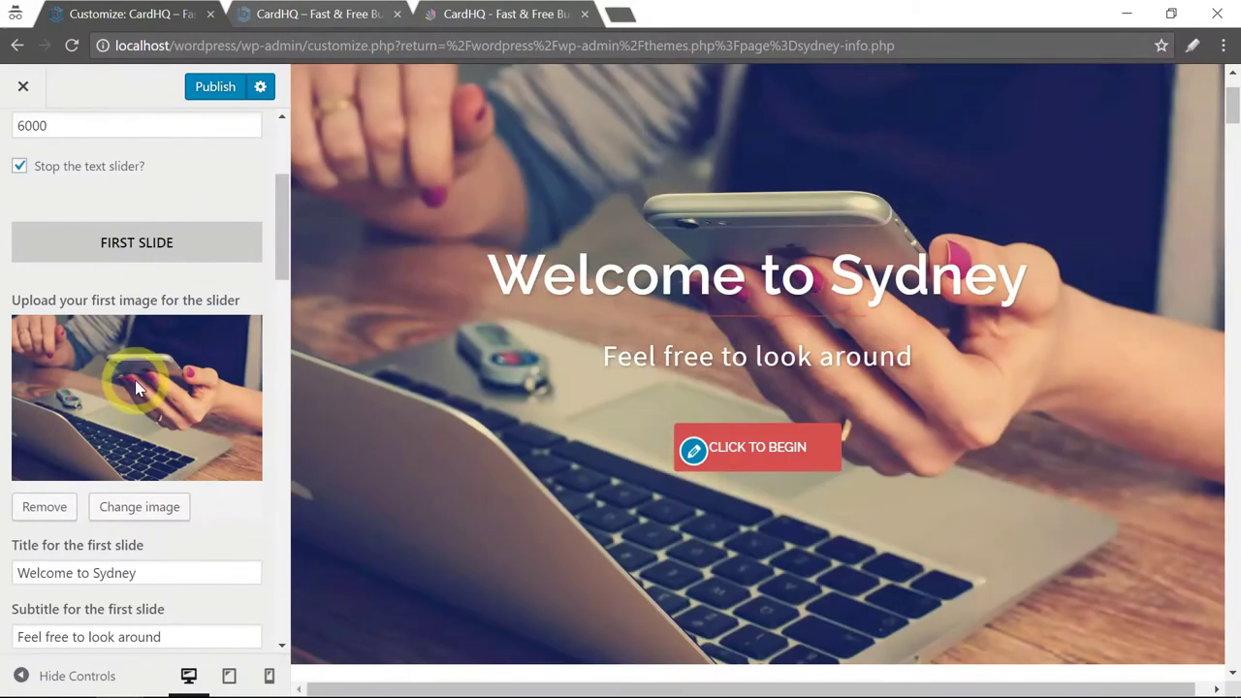
left_click(139, 374)
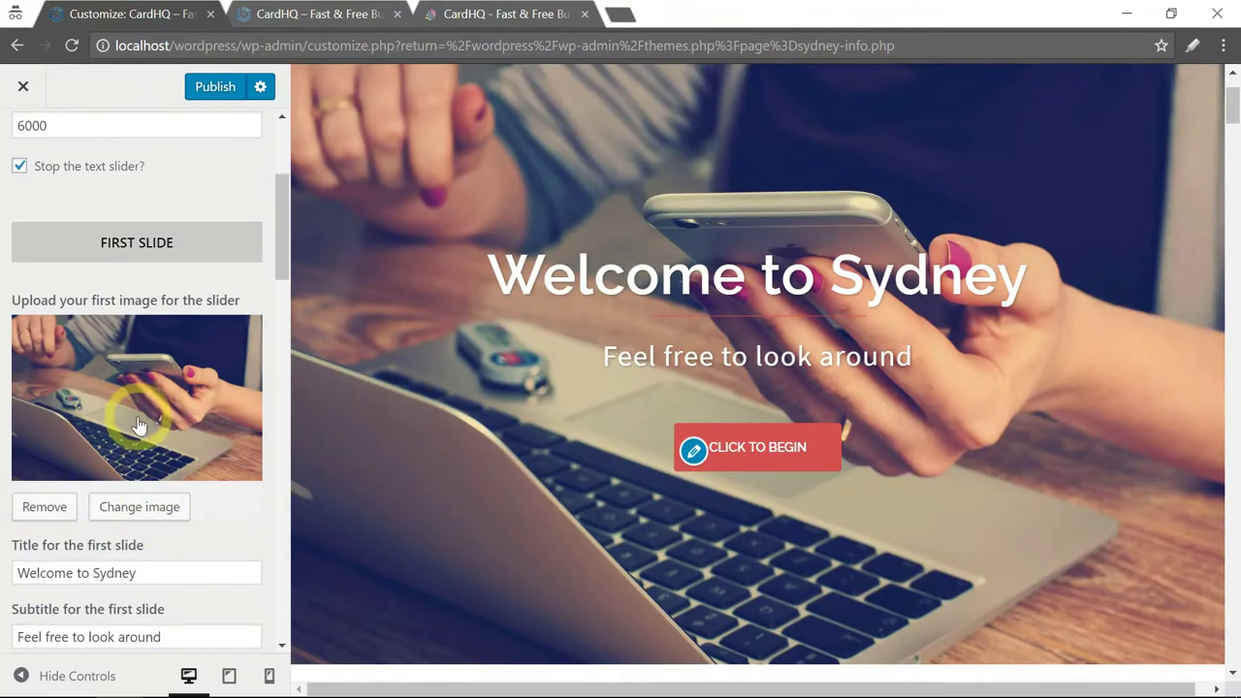
scroll(139, 417, "down", 3)
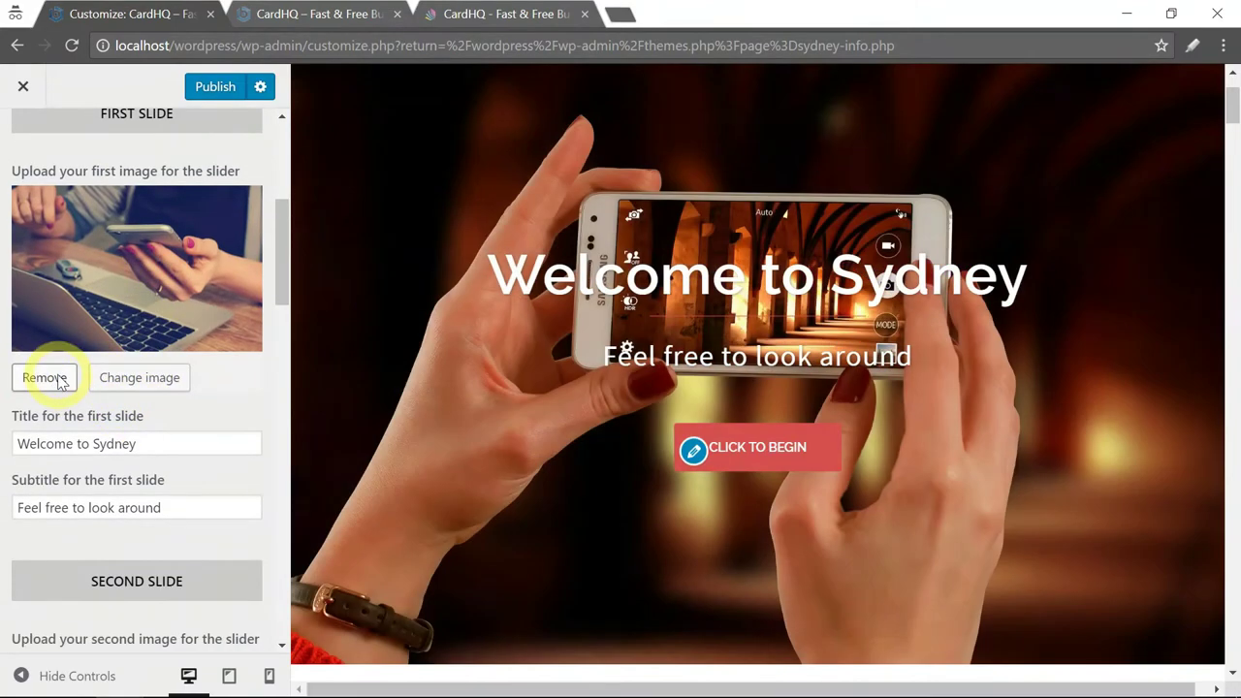
left_click(45, 378)
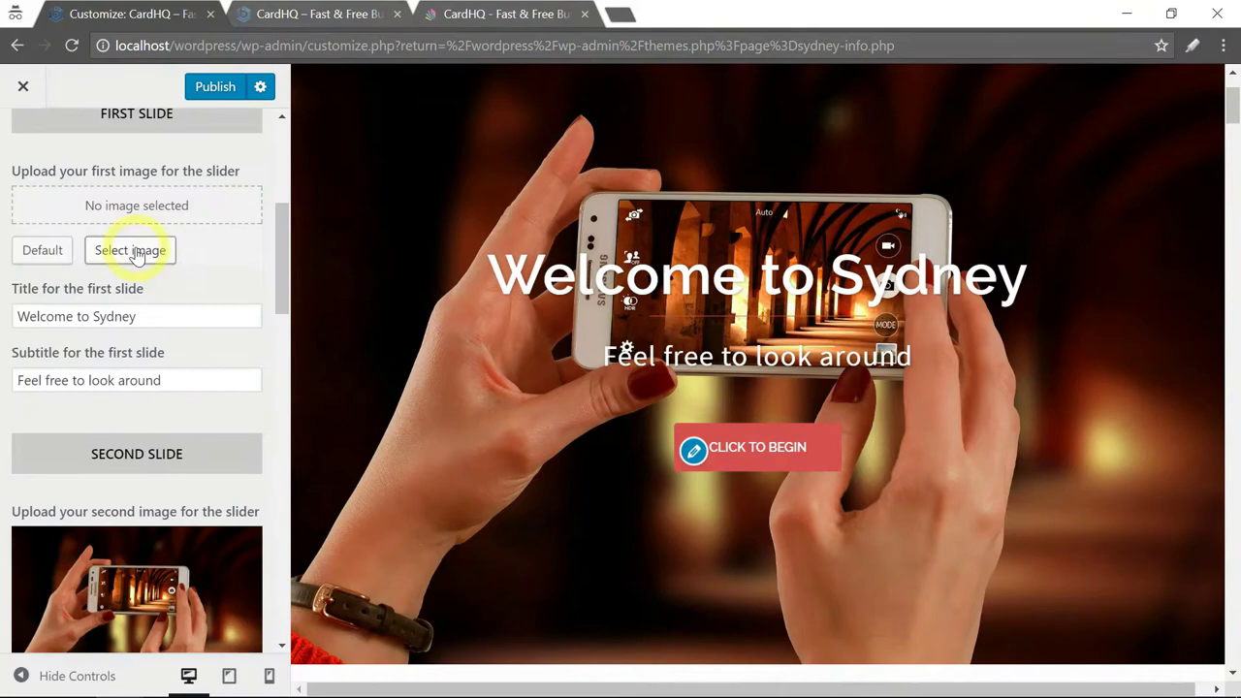
Step: Pick the hands-scanning-a-card photo from the Media Library for the first slide
left_click(132, 252)
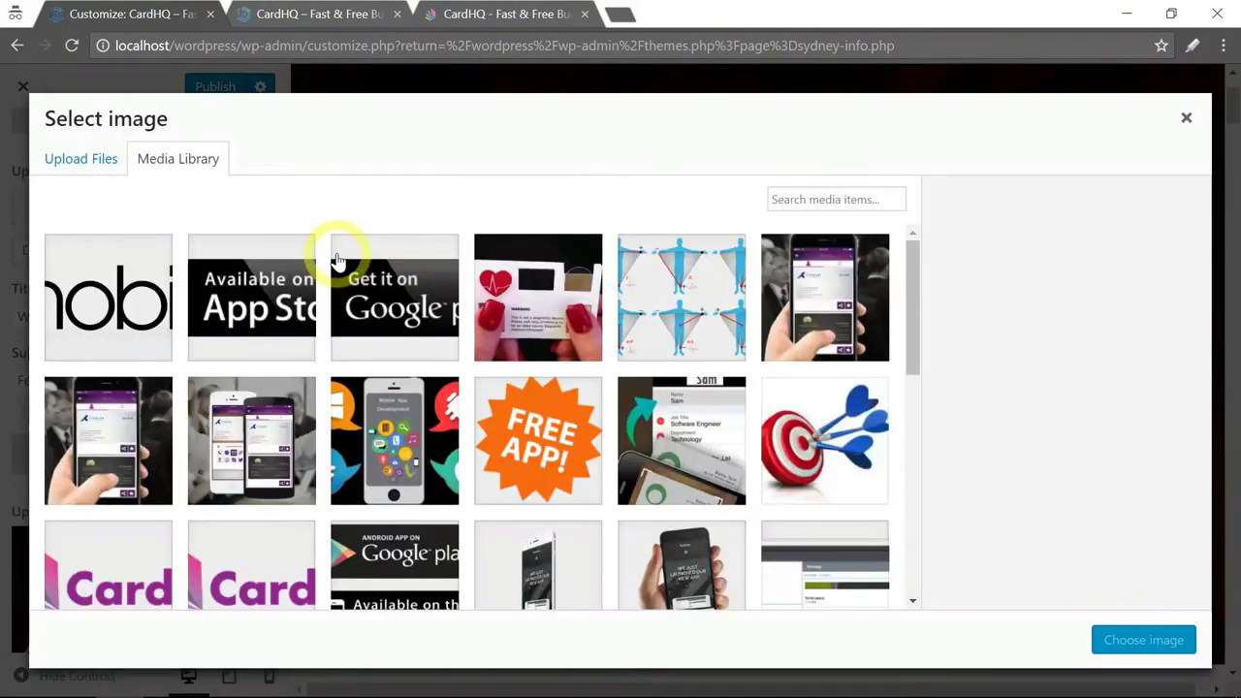
scroll(560, 350, "down", 4)
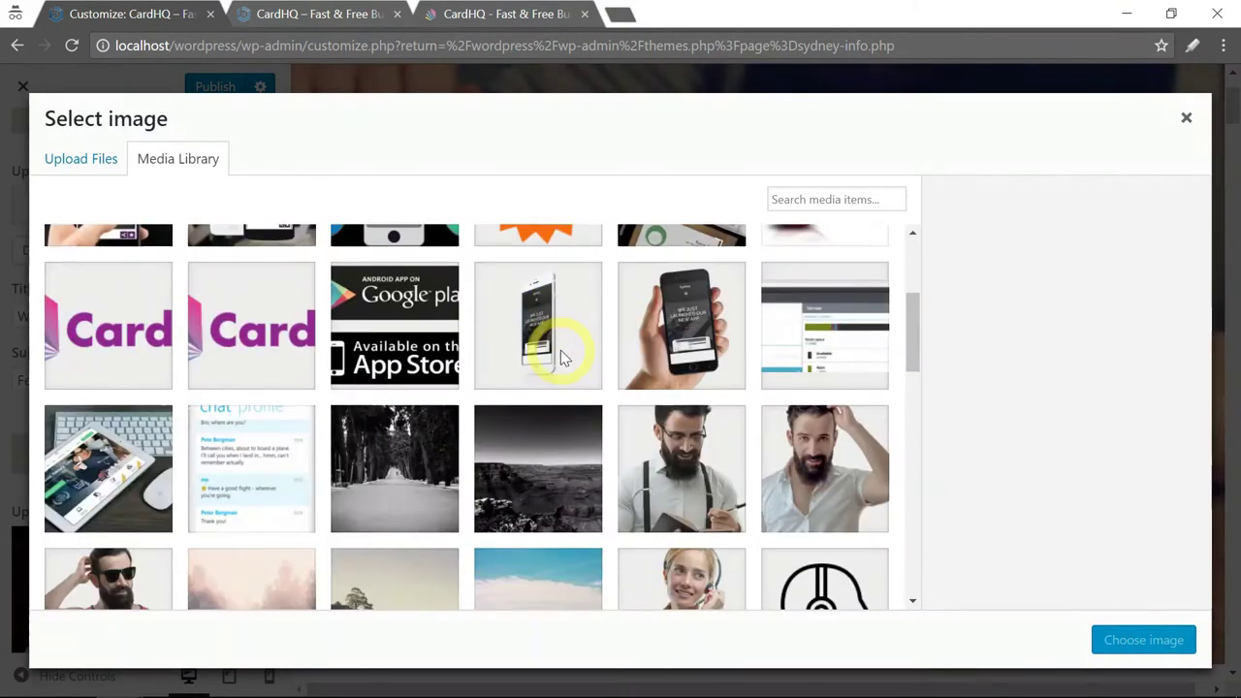
scroll(560, 359, "down", 2)
scroll(560, 359, "up", 5)
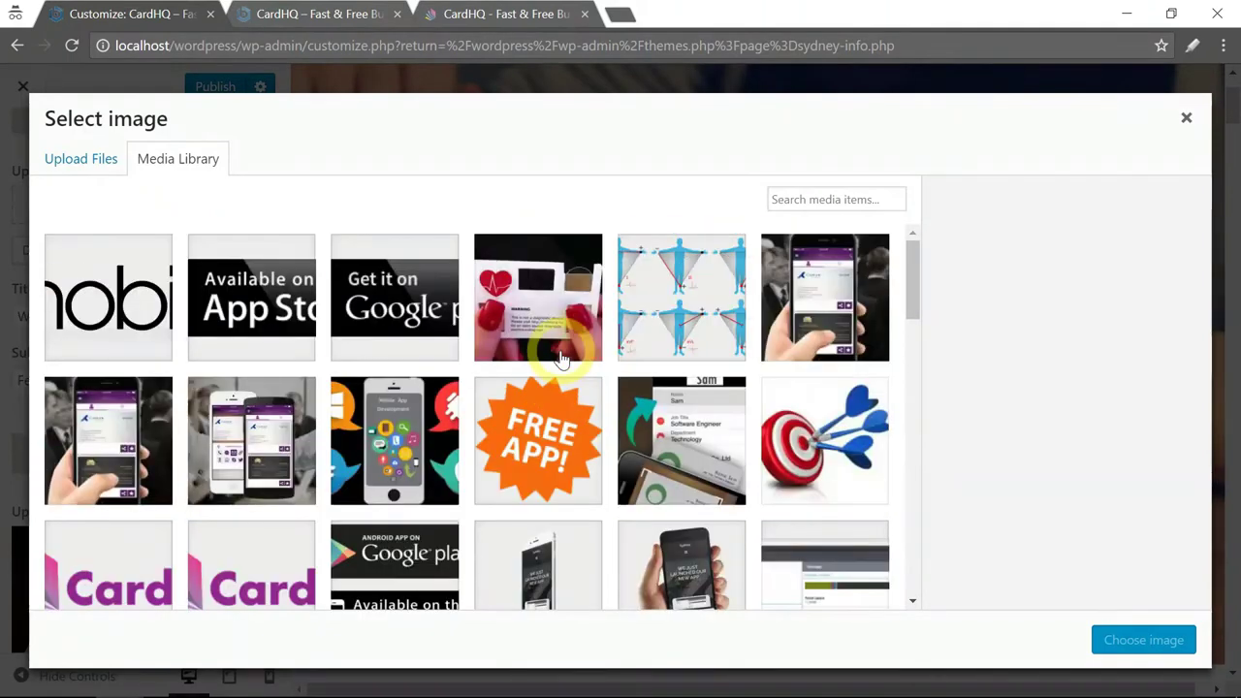
scroll(560, 359, "down", 8)
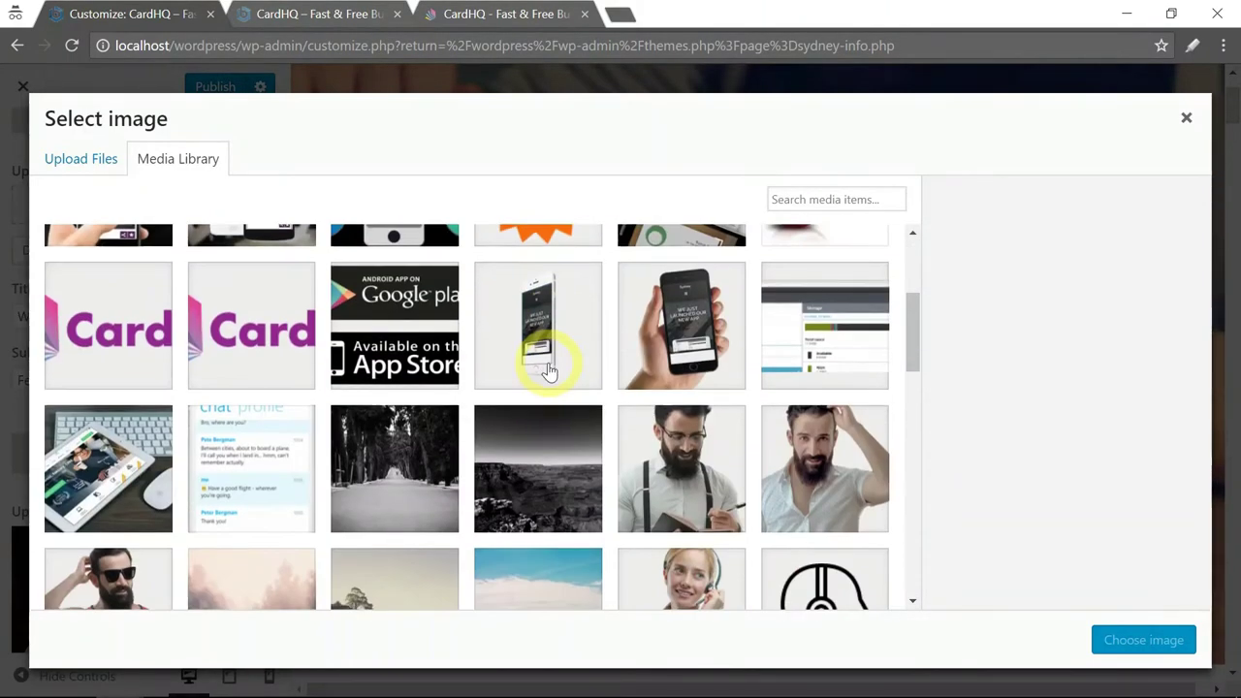
scroll(546, 373, "down", 4)
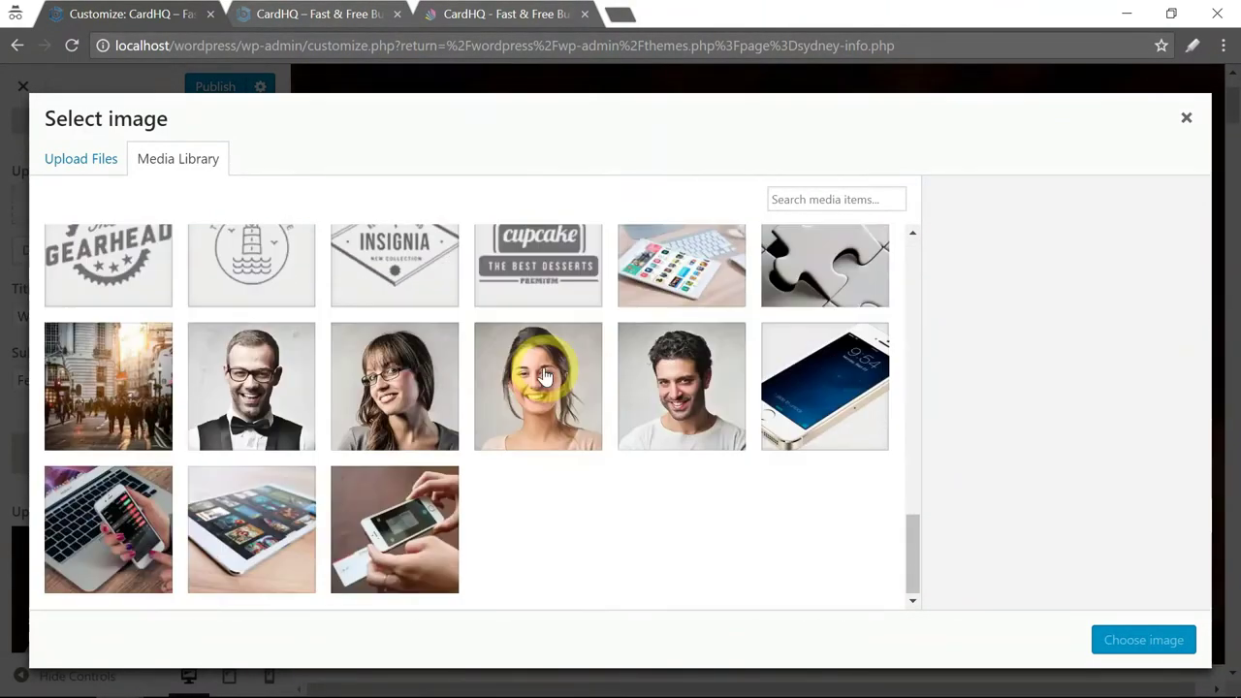
left_click(409, 523)
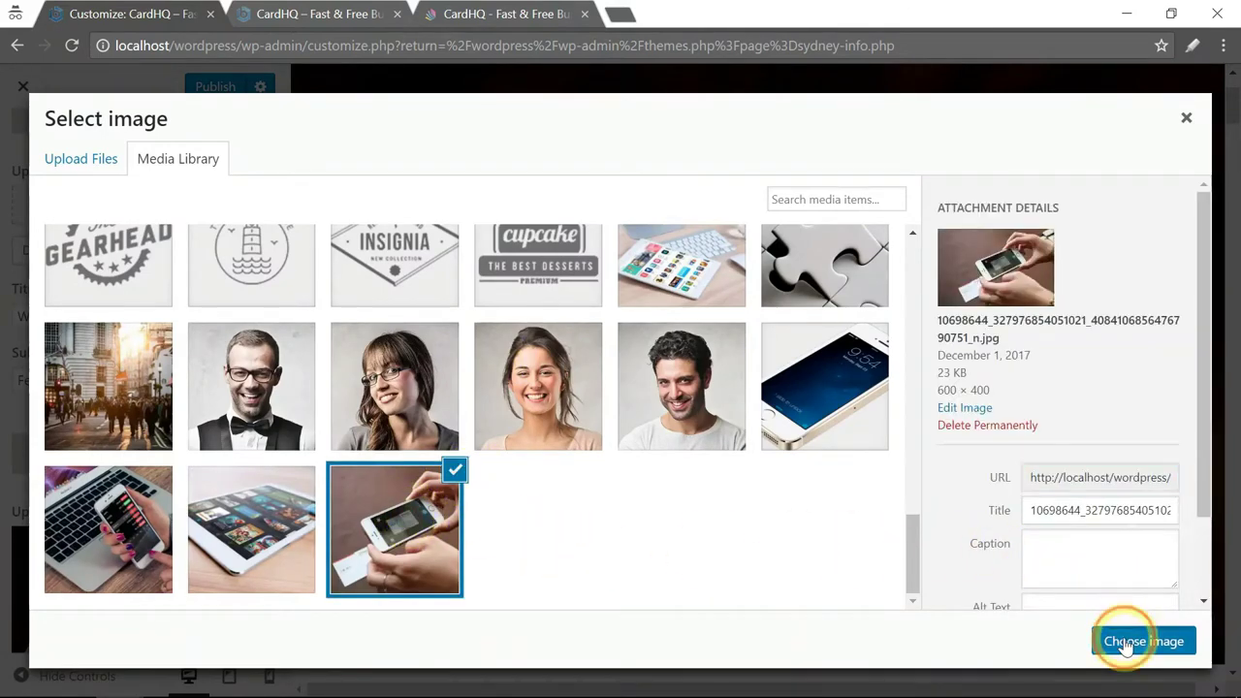
left_click(1130, 641)
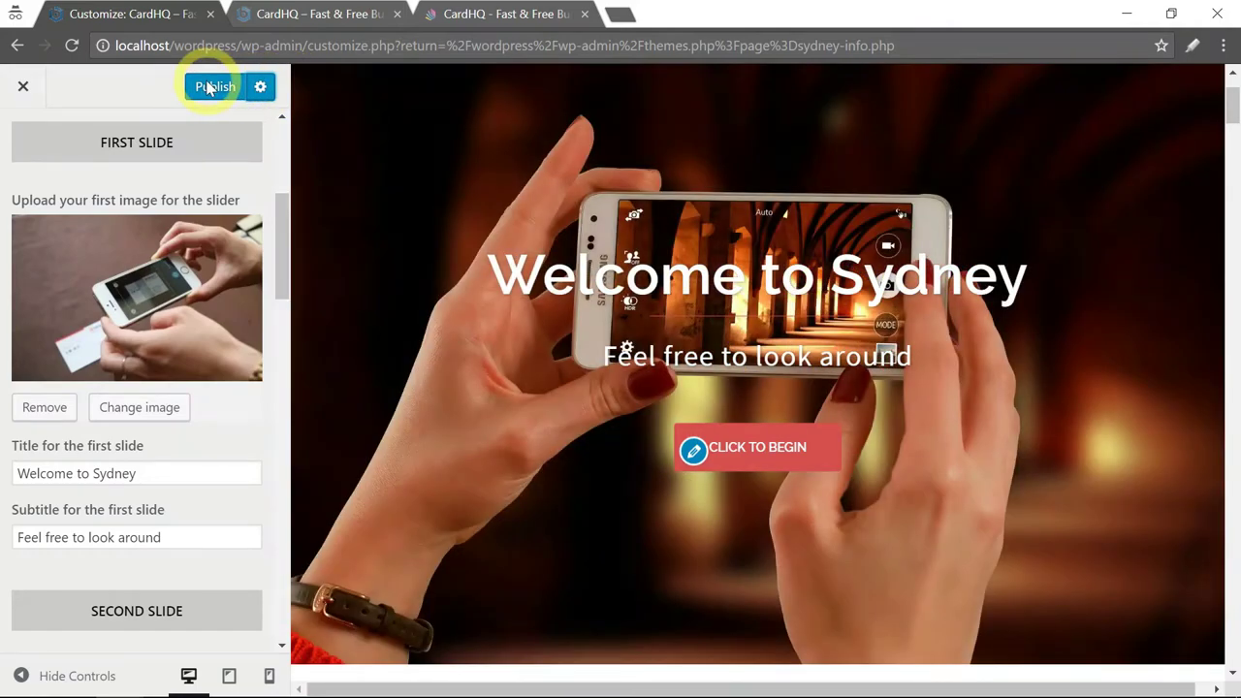
Step: Save the changes as a draft and bring up the Share Preview Link's context menu
left_click(260, 88)
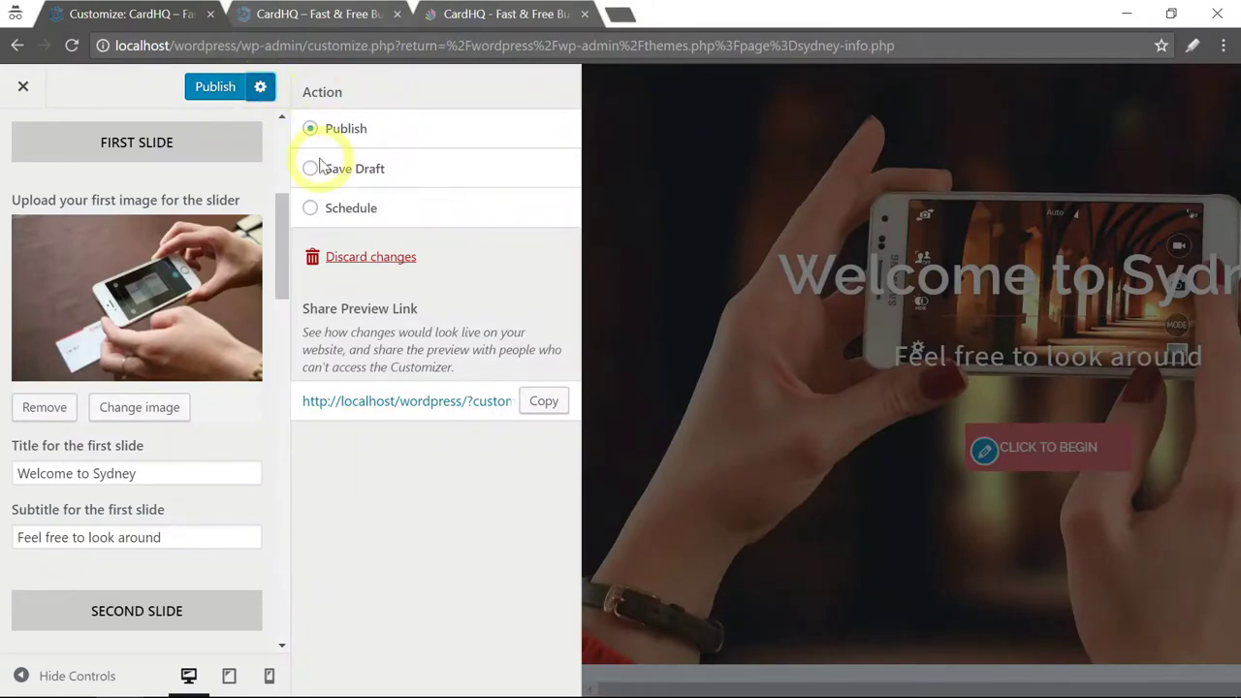
left_click(377, 172)
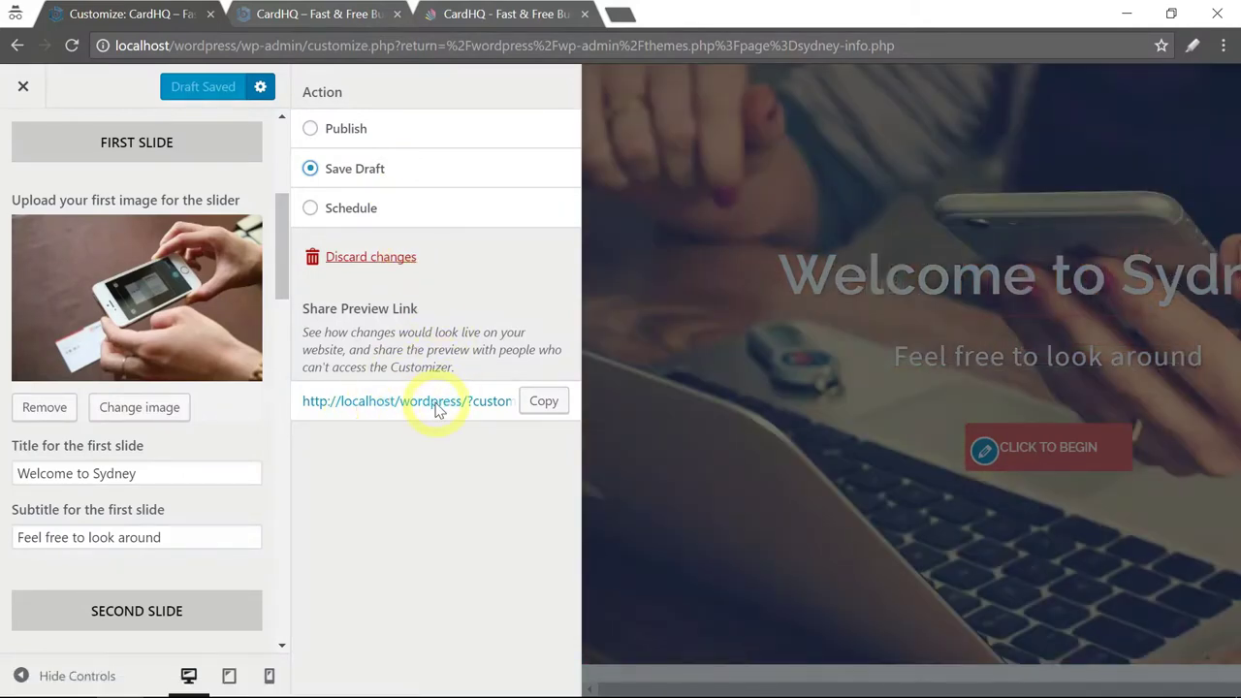
right_click(436, 407)
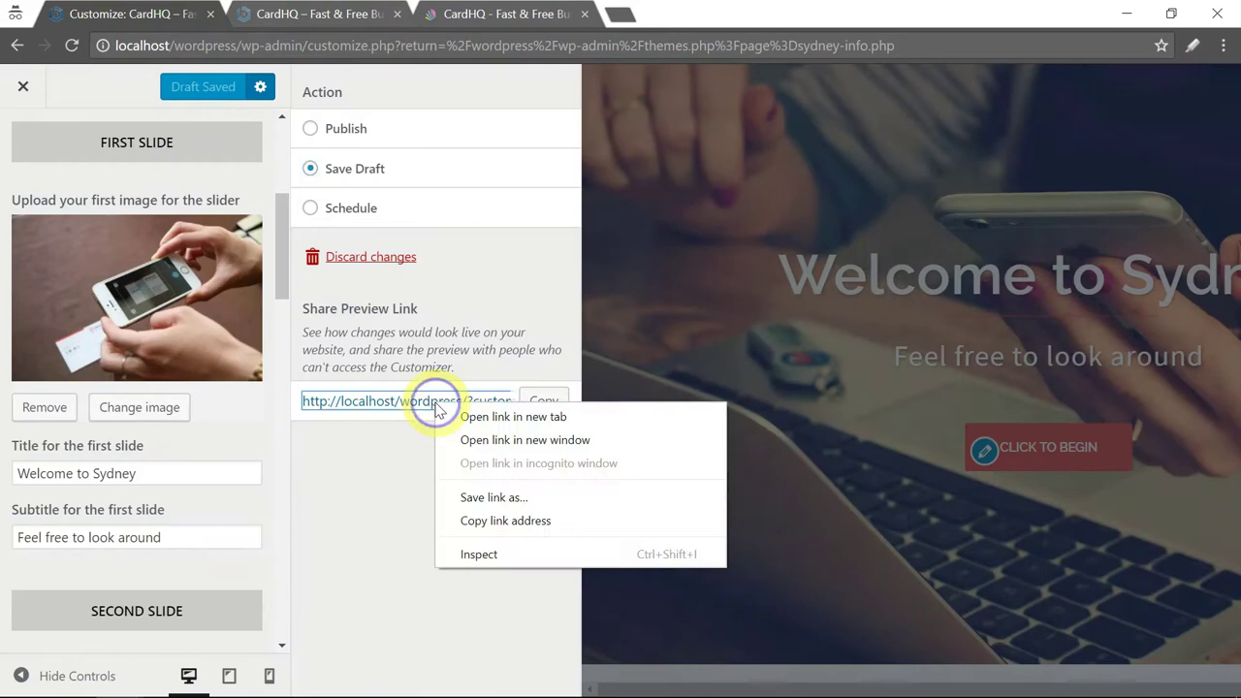
left_click(456, 418)
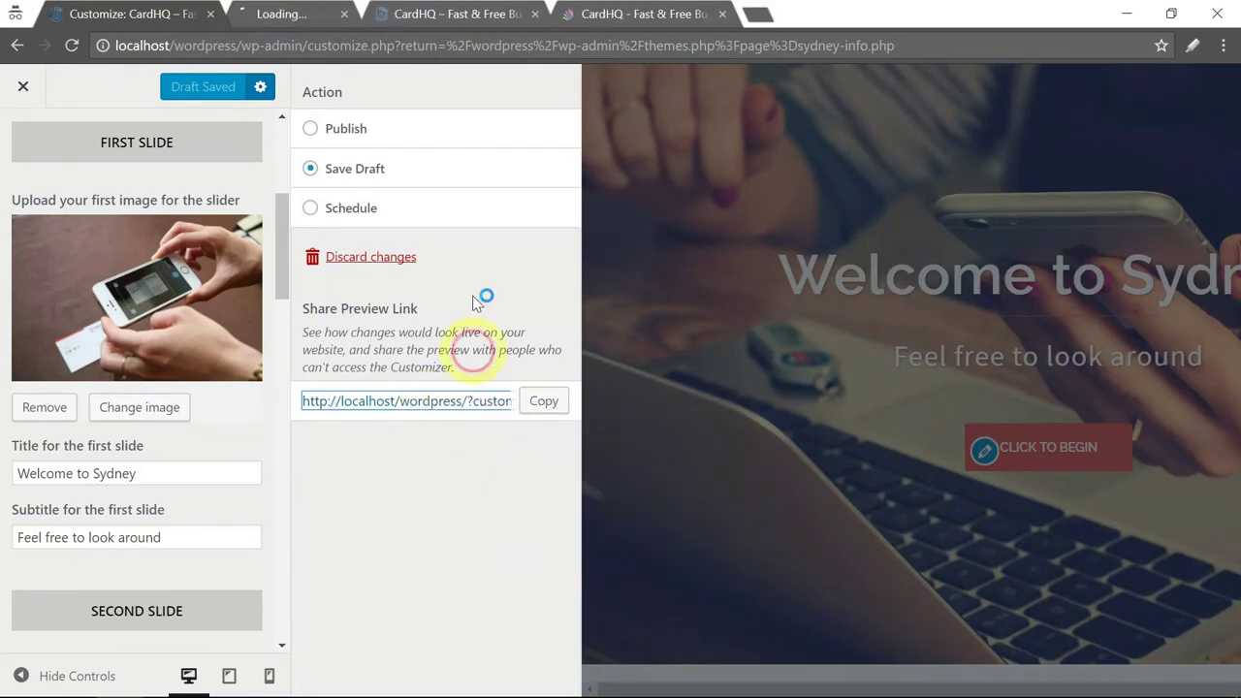
left_click(335, 18)
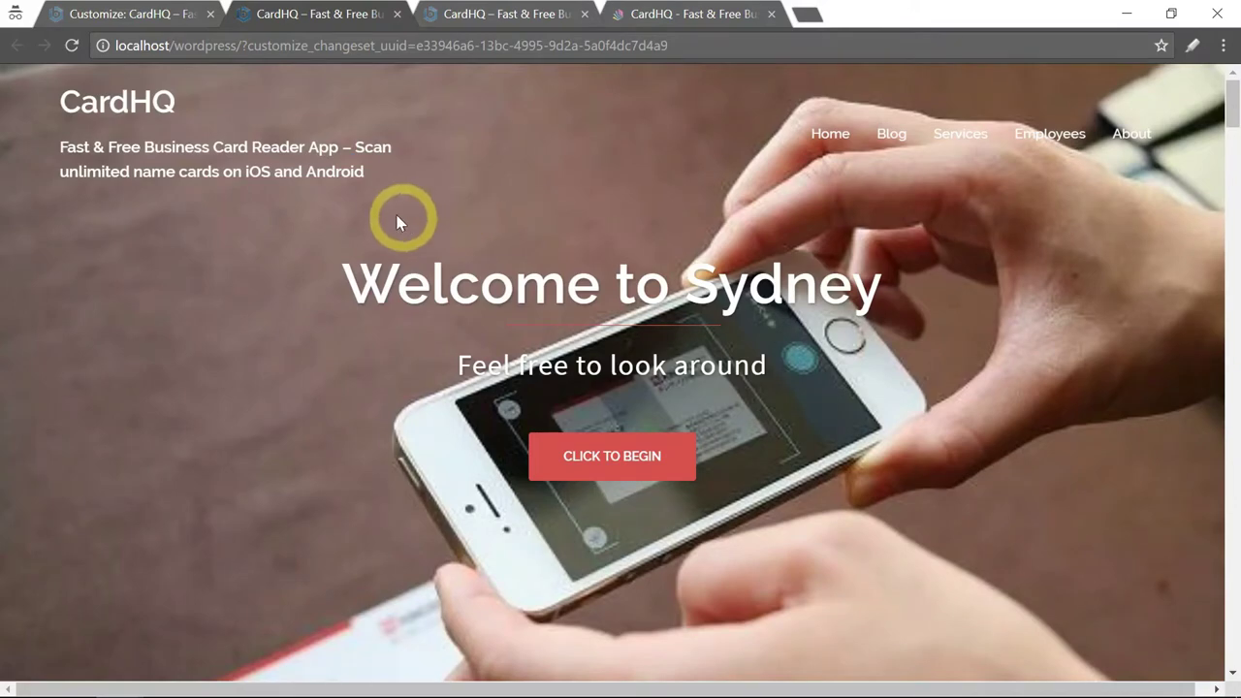
scroll(391, 228, "down", 8)
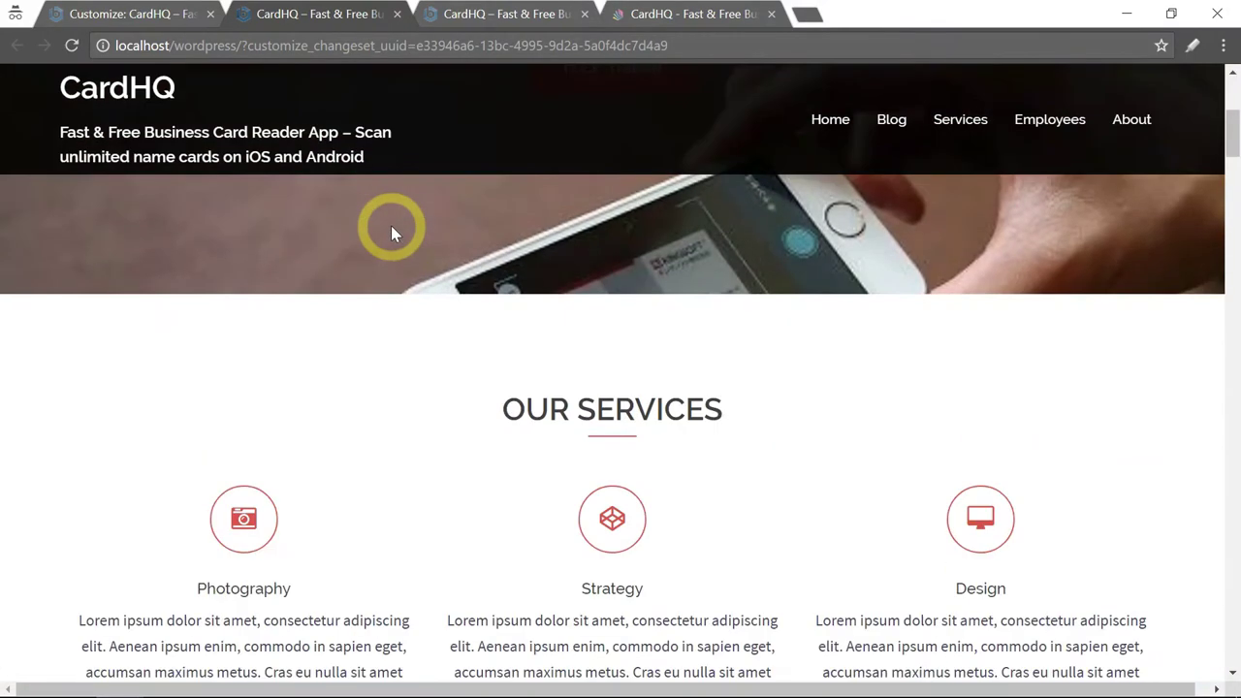
scroll(391, 242, "up", 7)
scroll(391, 243, "up", 1)
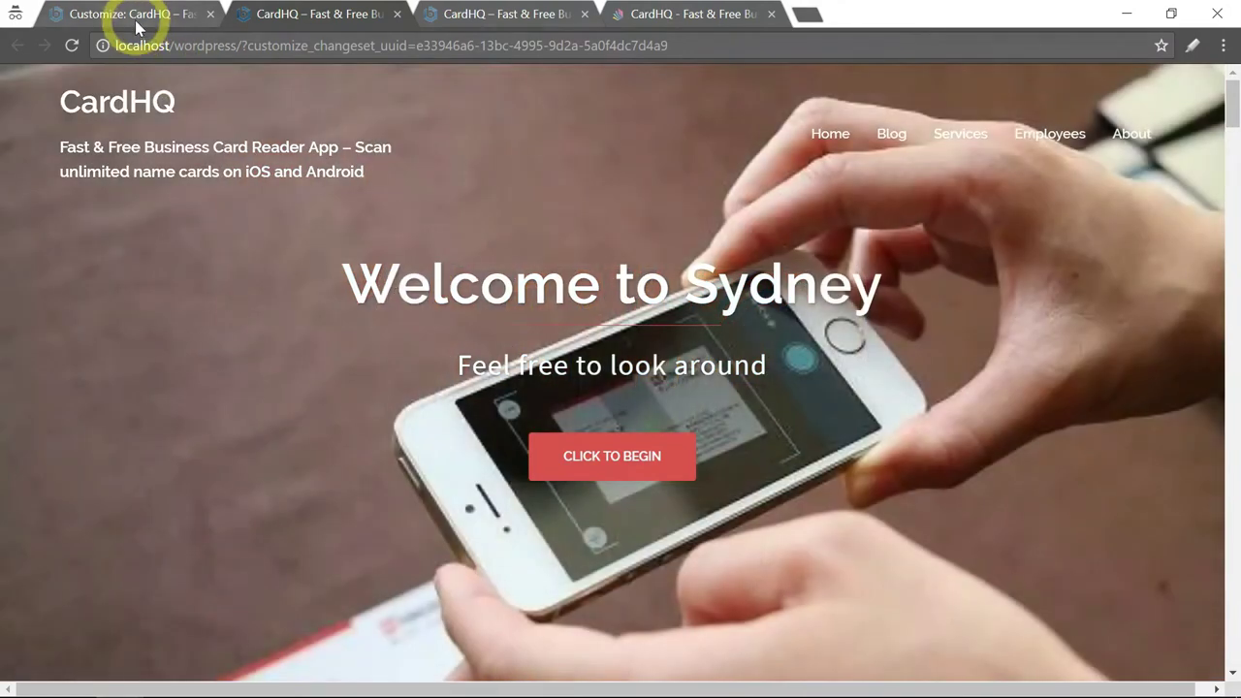
Step: Close the publish panel and select the first slide's 'Welcome to Sydney' title
left_click(133, 15)
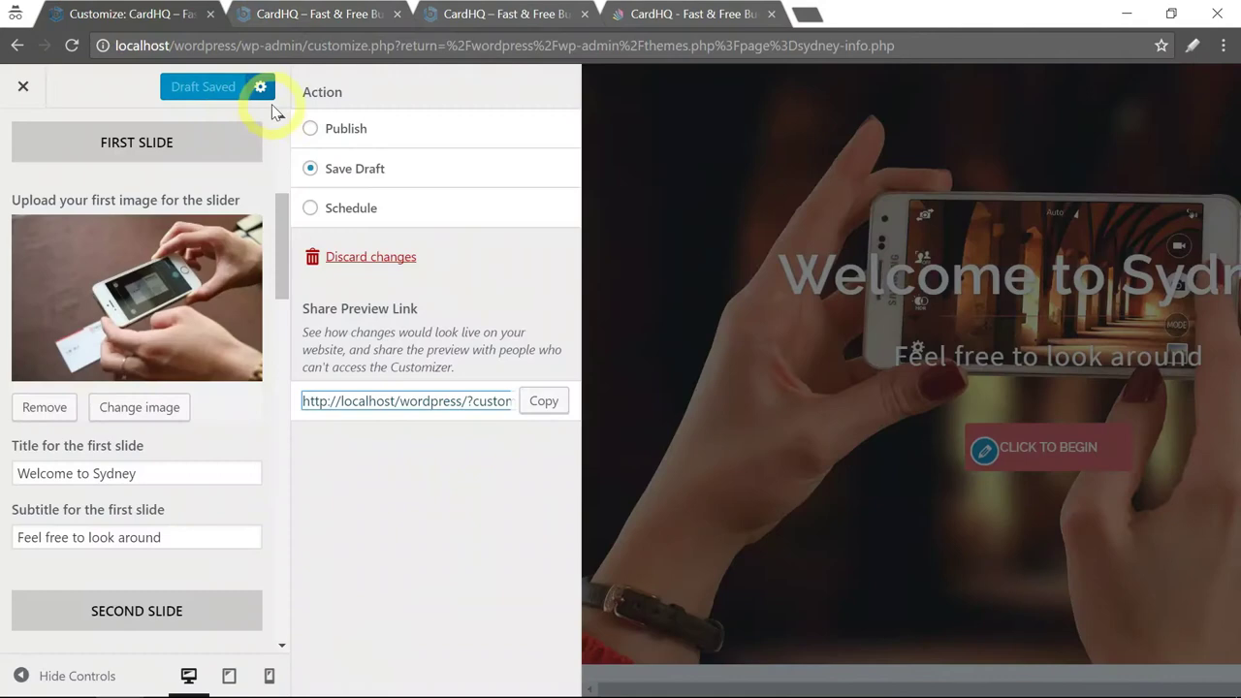
left_click(260, 88)
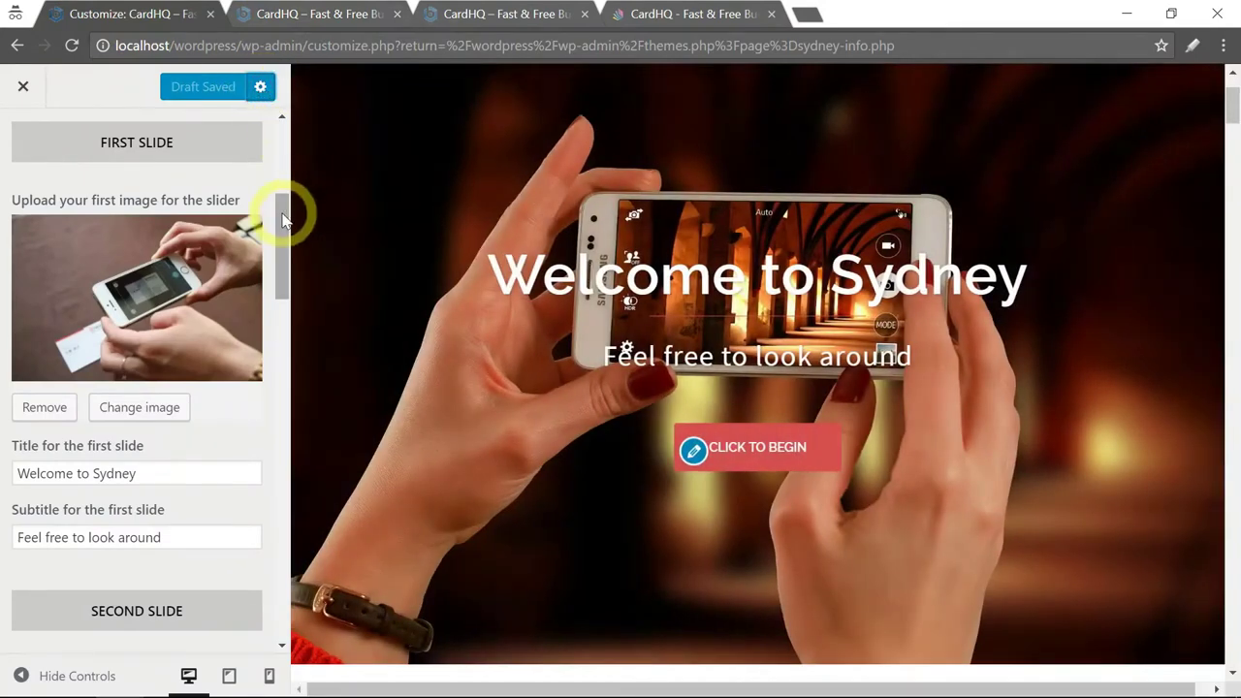
scroll(282, 221, "down", 3)
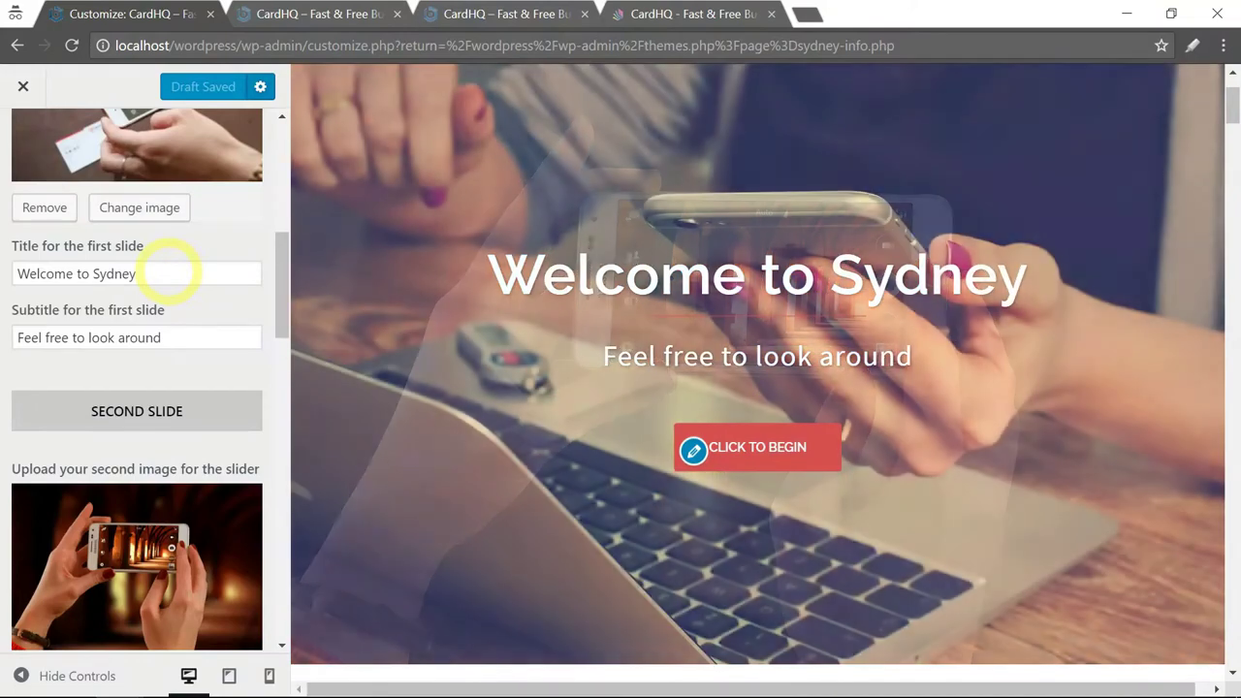
triple_click(174, 277)
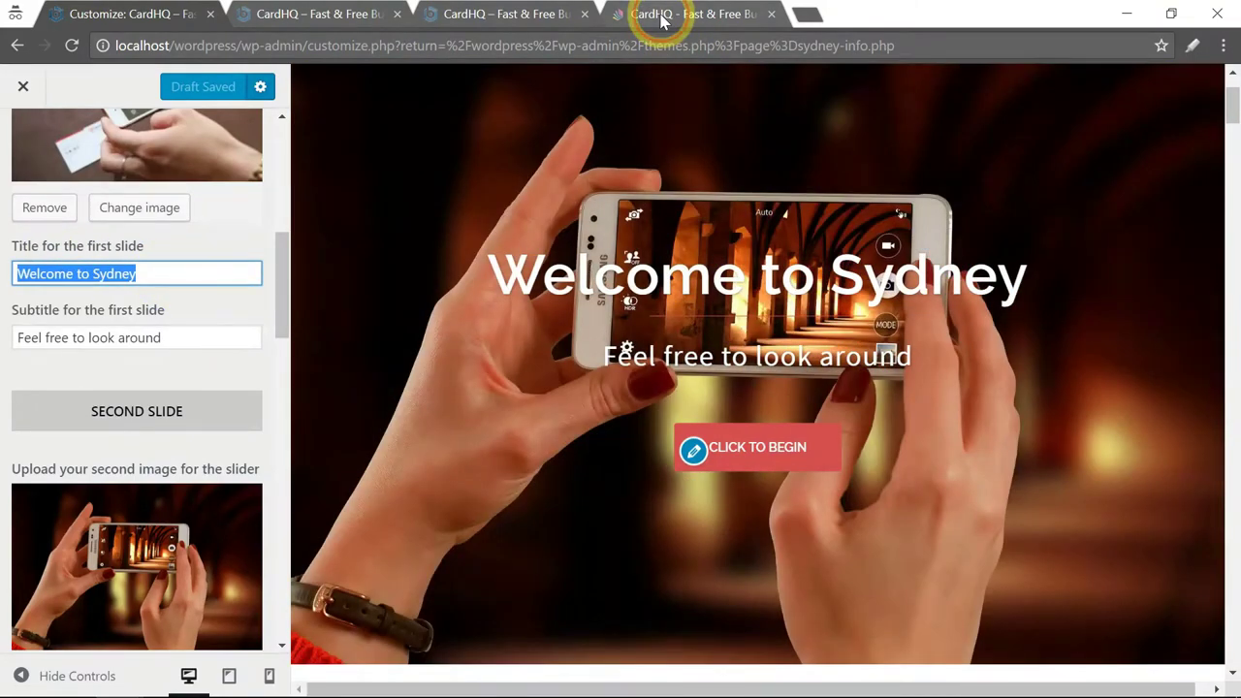
Step: Copy the main headline from the live cardhq.co site
left_click(659, 13)
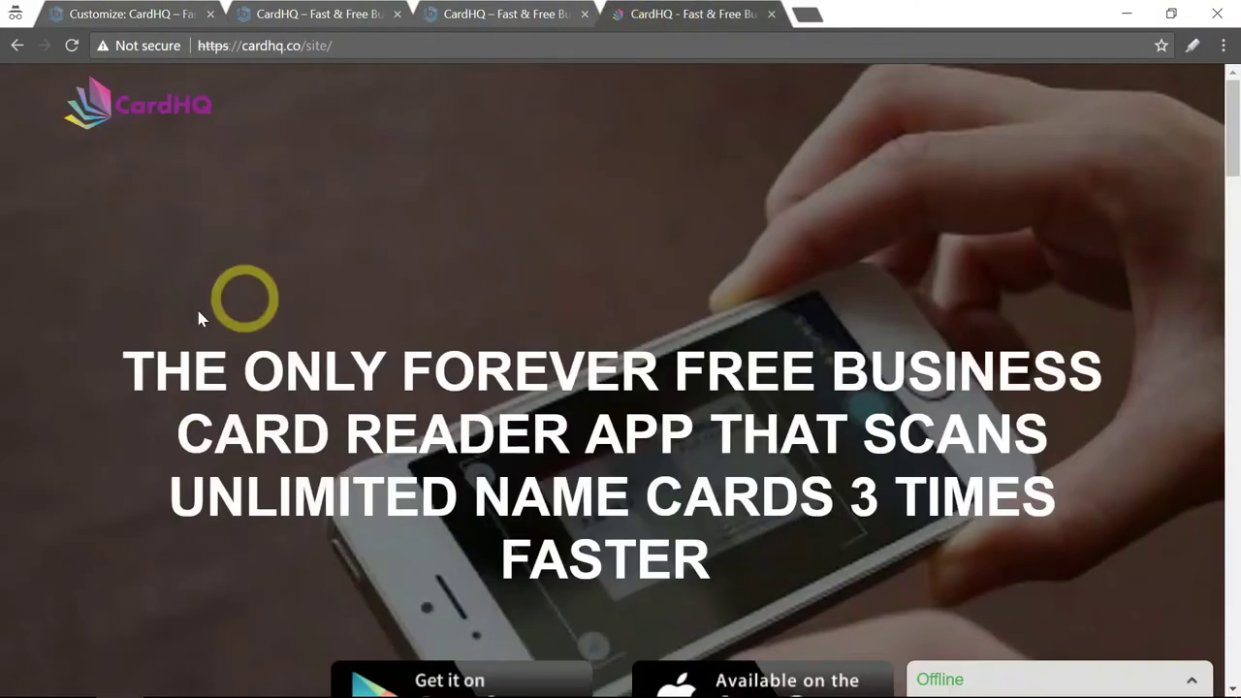
left_click_drag(122, 367, 734, 563)
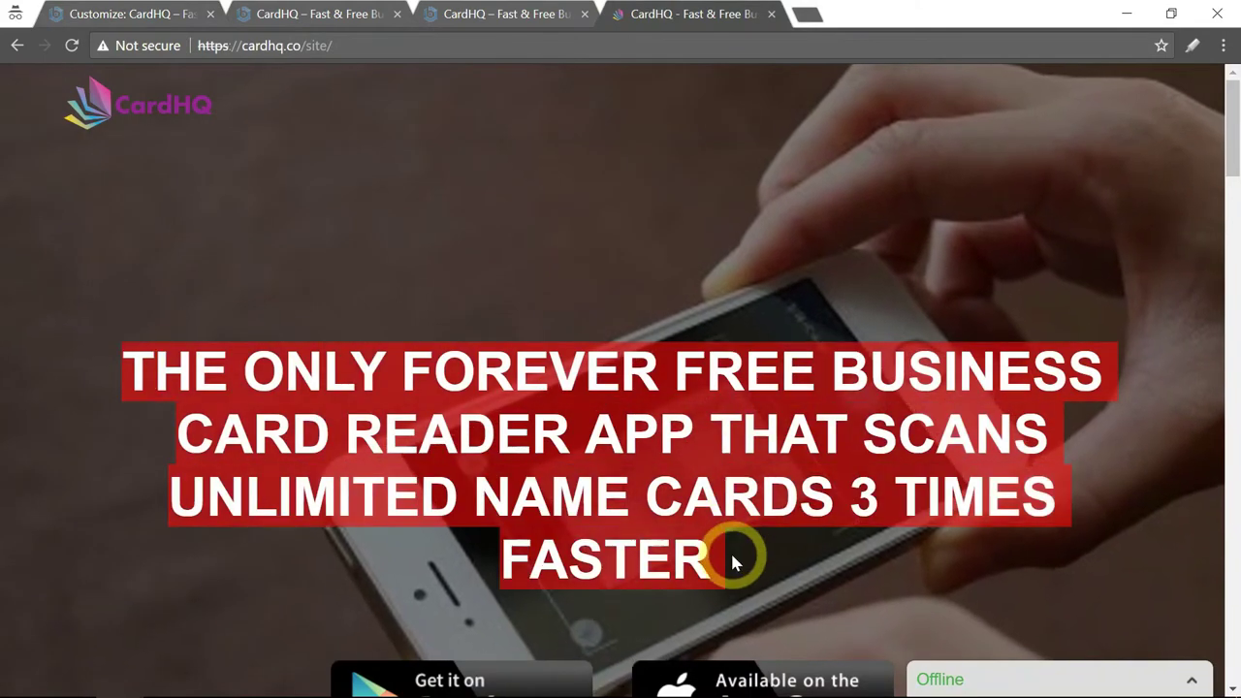
right_click(646, 437)
left_click(665, 433)
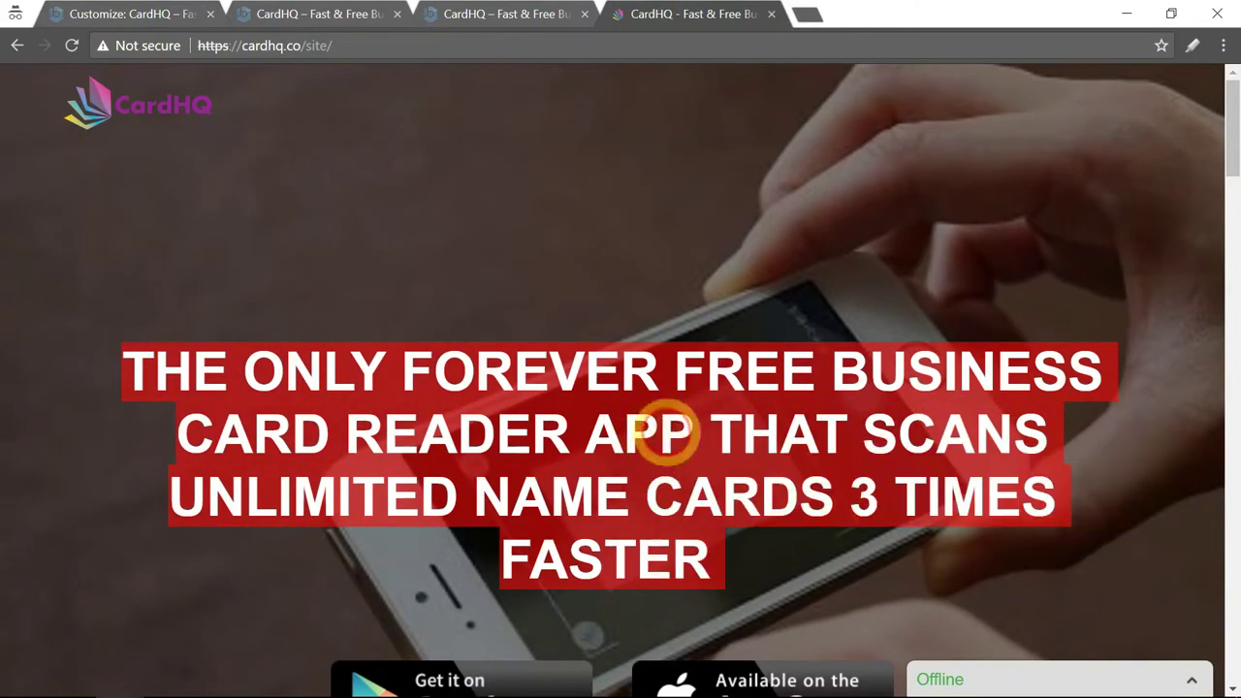
Step: Replace the first slide's title with the copied CardHQ headline
left_click(194, 18)
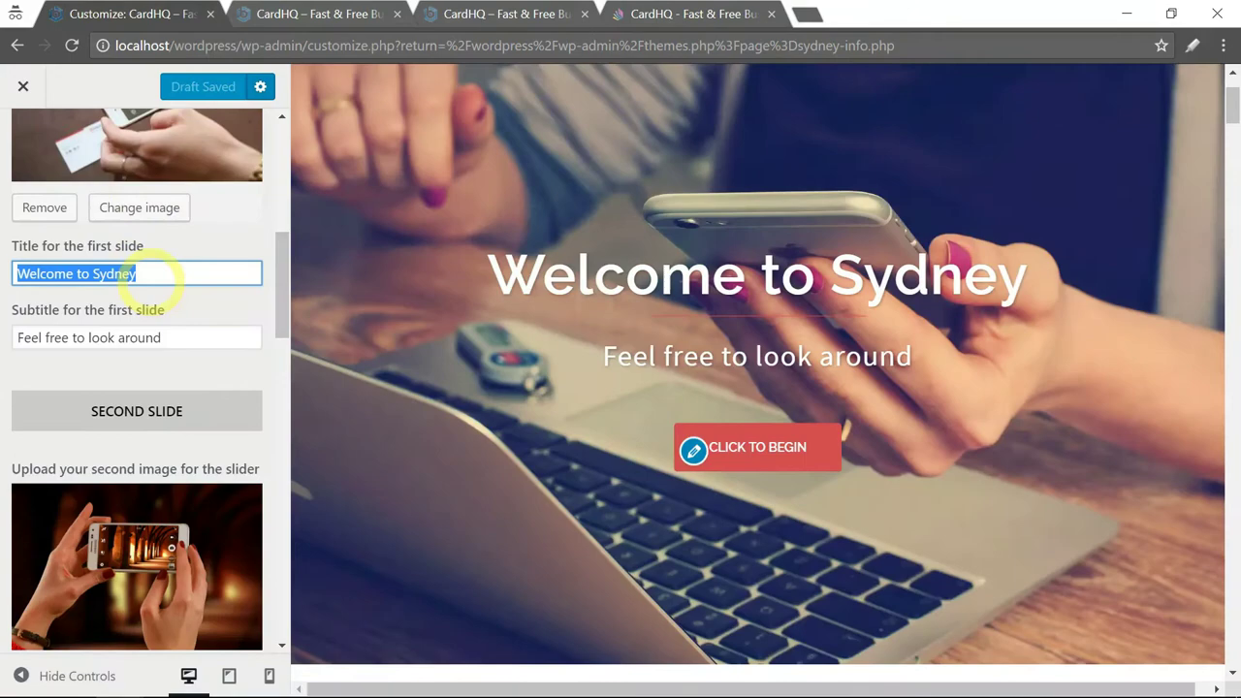
key("BackSpace")
right_click(142, 273)
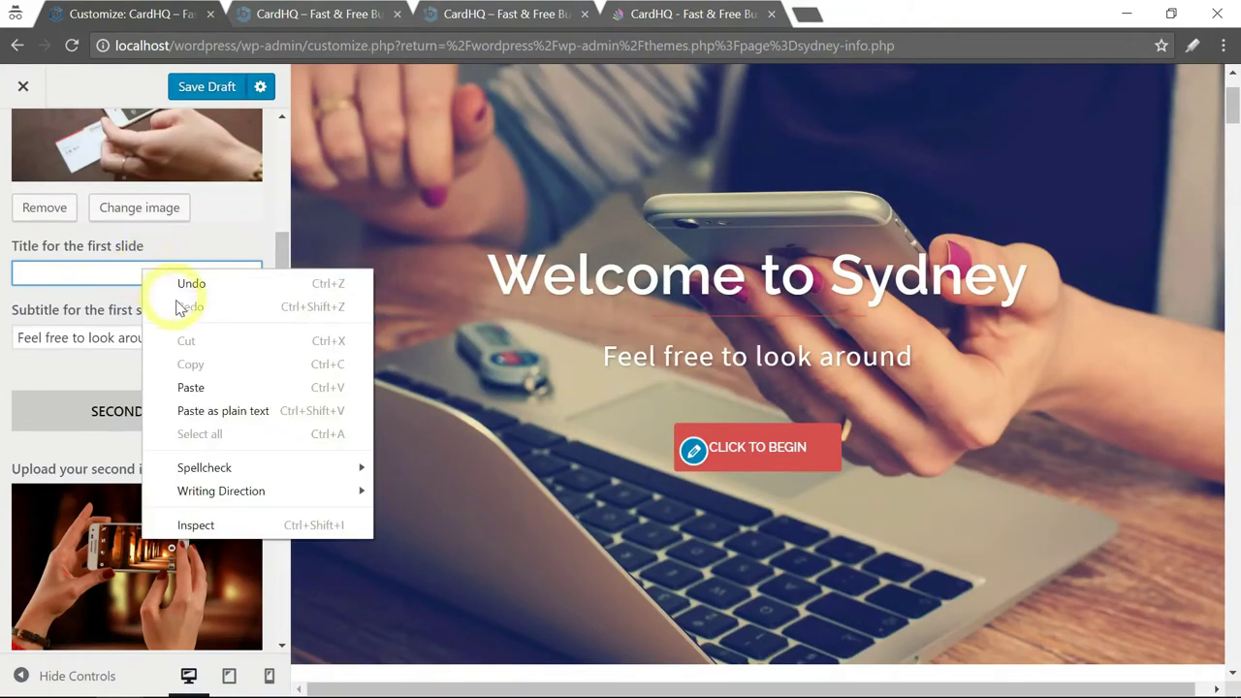
left_click(190, 387)
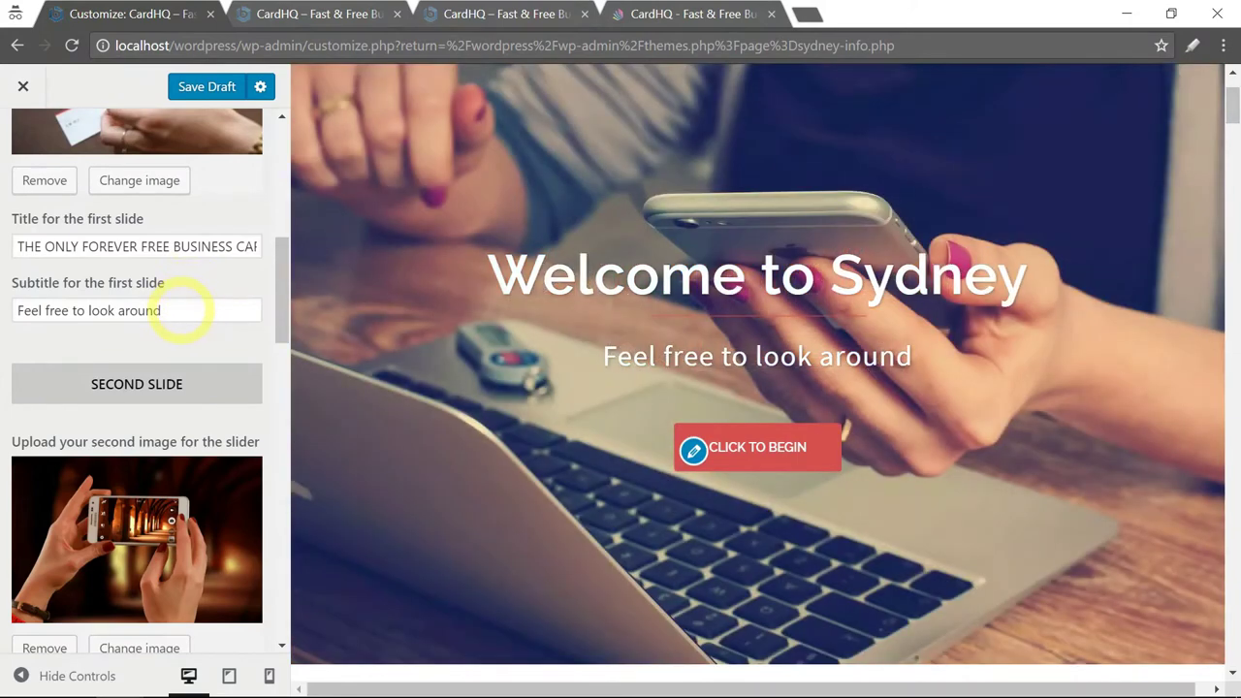
Step: Replace the first slide subtitle with 'Available on Google Play and App Store', then save draft
left_click_drag(182, 320, 59, 311)
type("Available on")
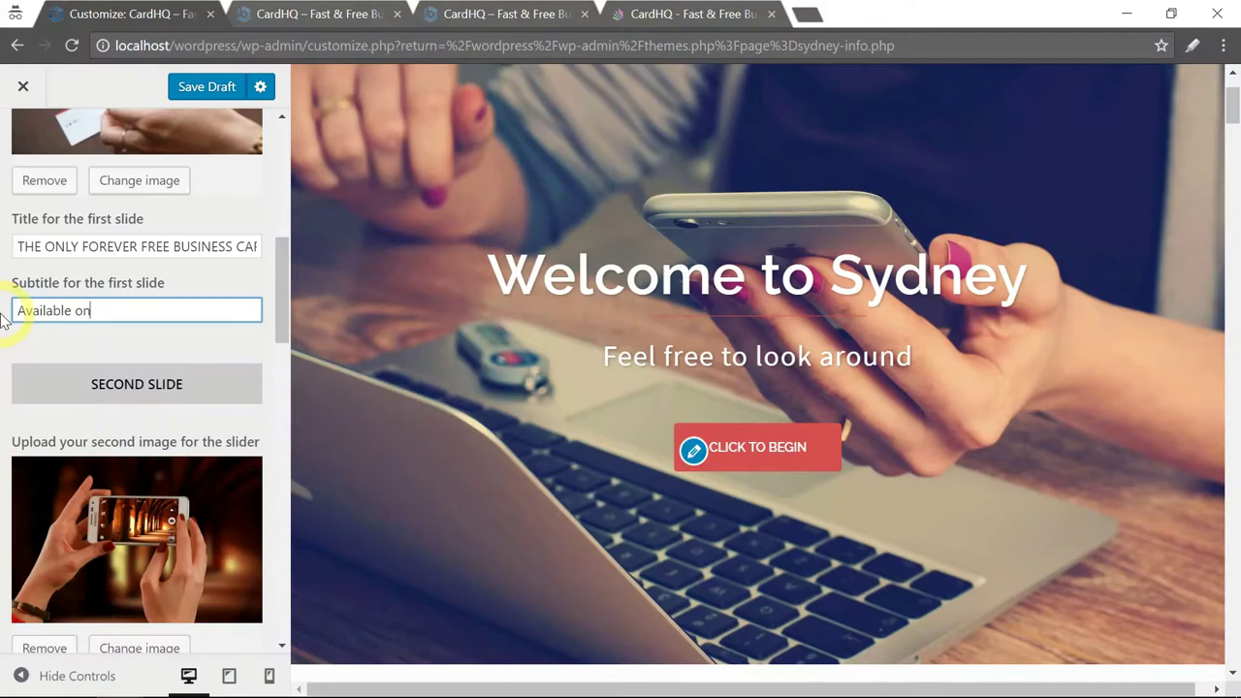
type(" Google Play and")
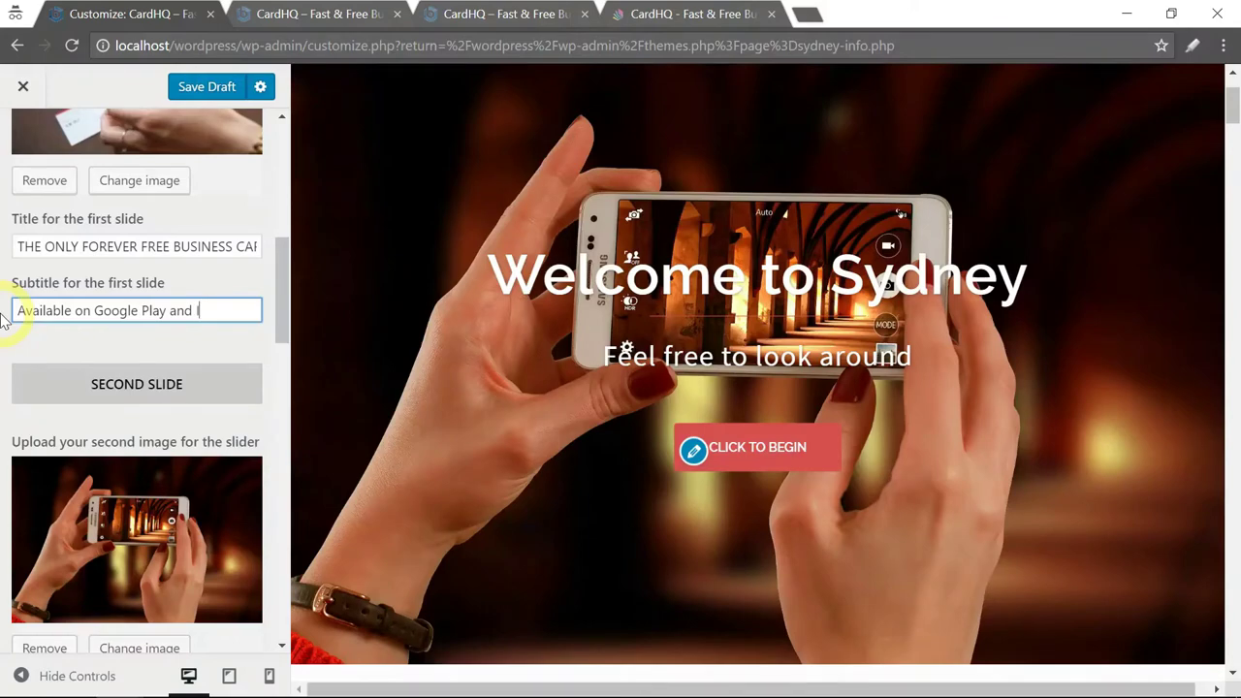
type("App Store")
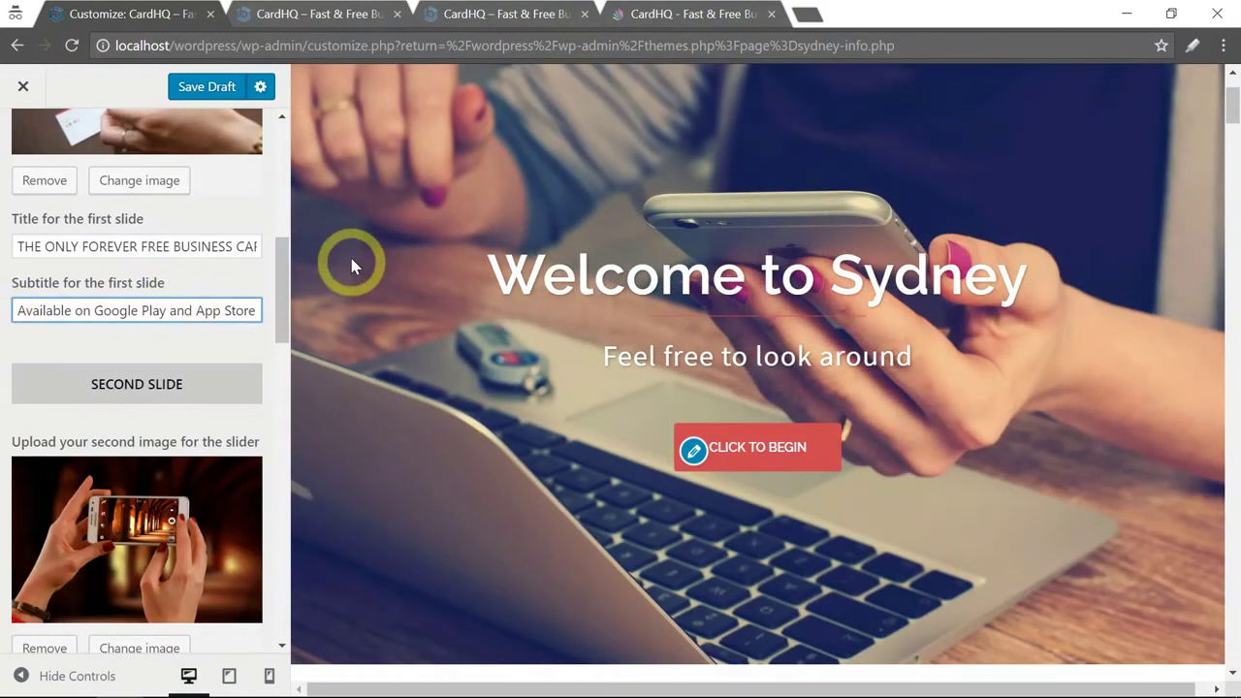
left_click(207, 90)
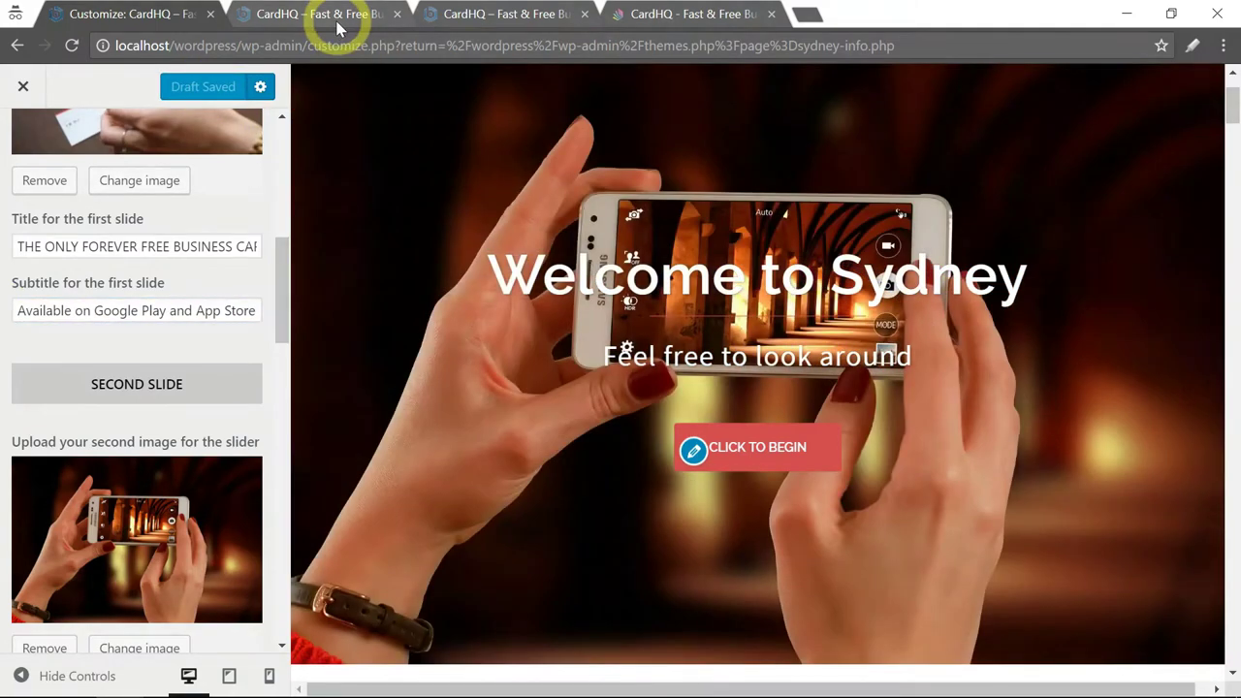
Step: Reload the draft preview tab to show the updated headline and subtitle
left_click(324, 19)
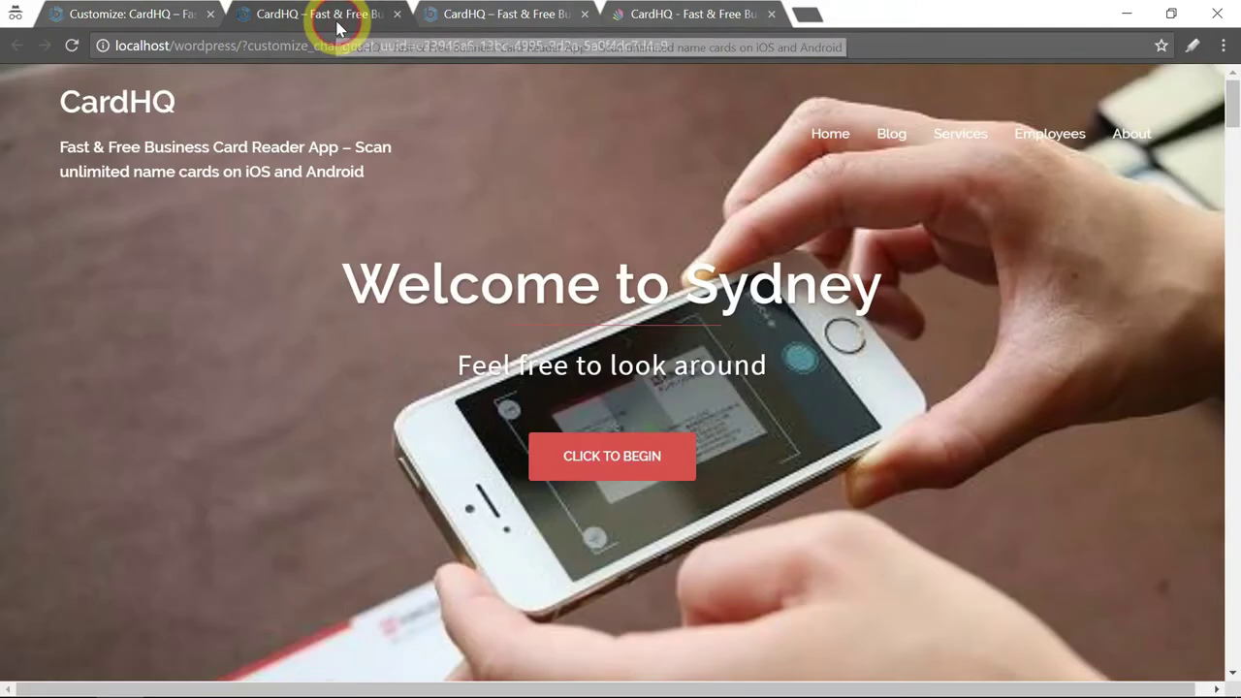
left_click(72, 46)
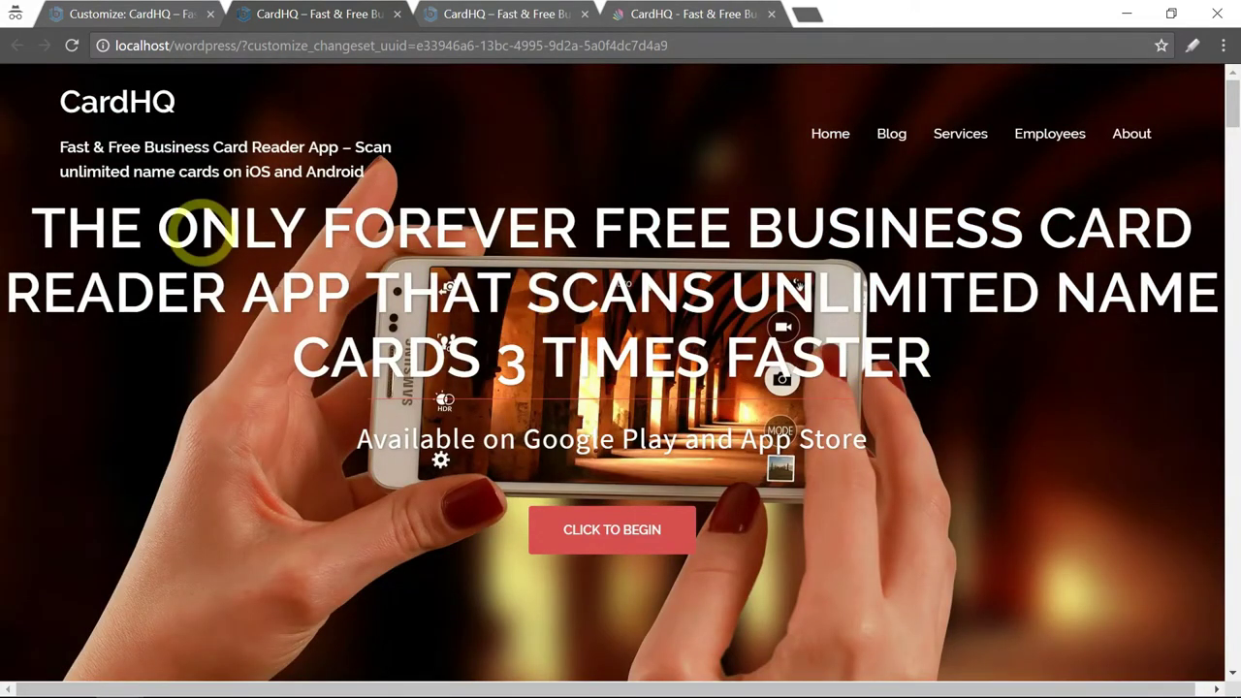
Step: Upload imgix-404312.jpg, the red notebook and business cards photo, as the second slide's image
left_click(180, 13)
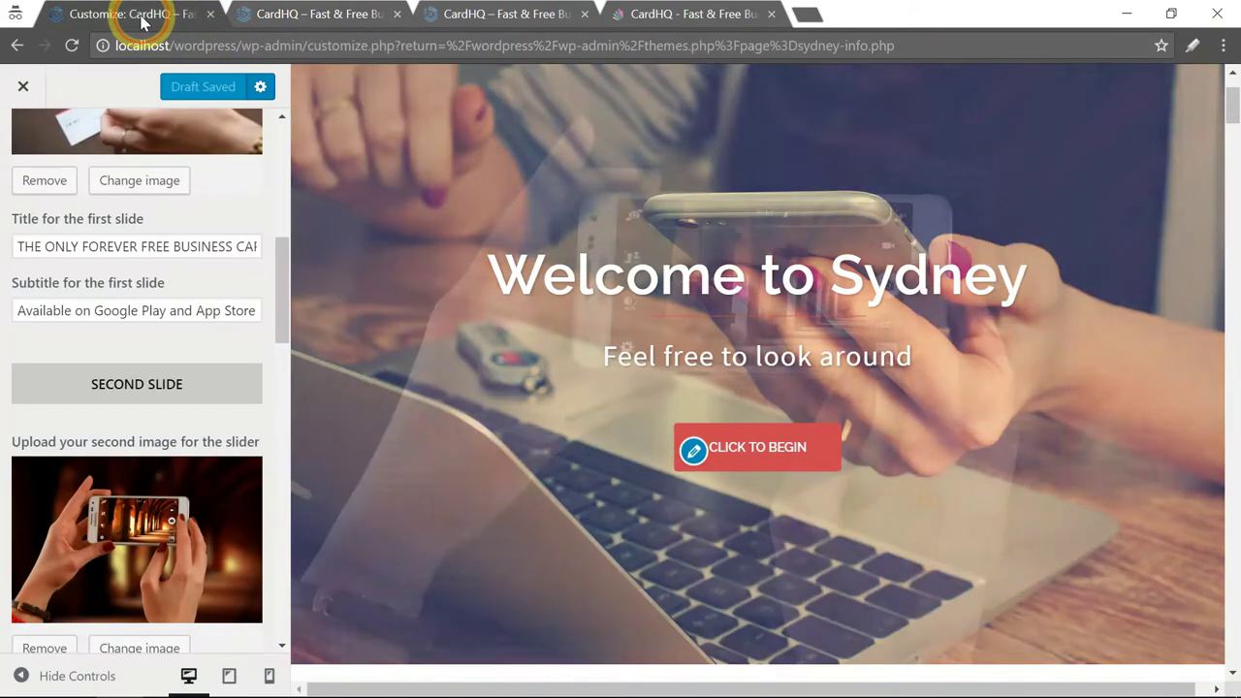
left_click_drag(281, 275, 282, 330)
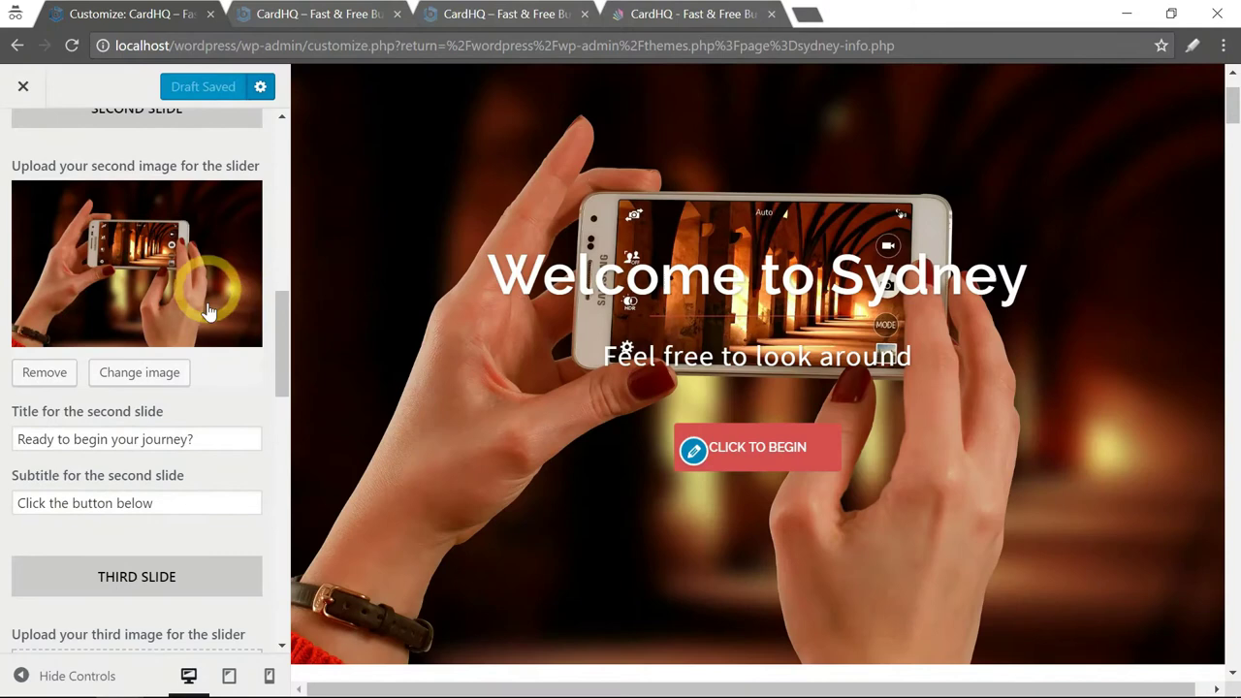
left_click(150, 378)
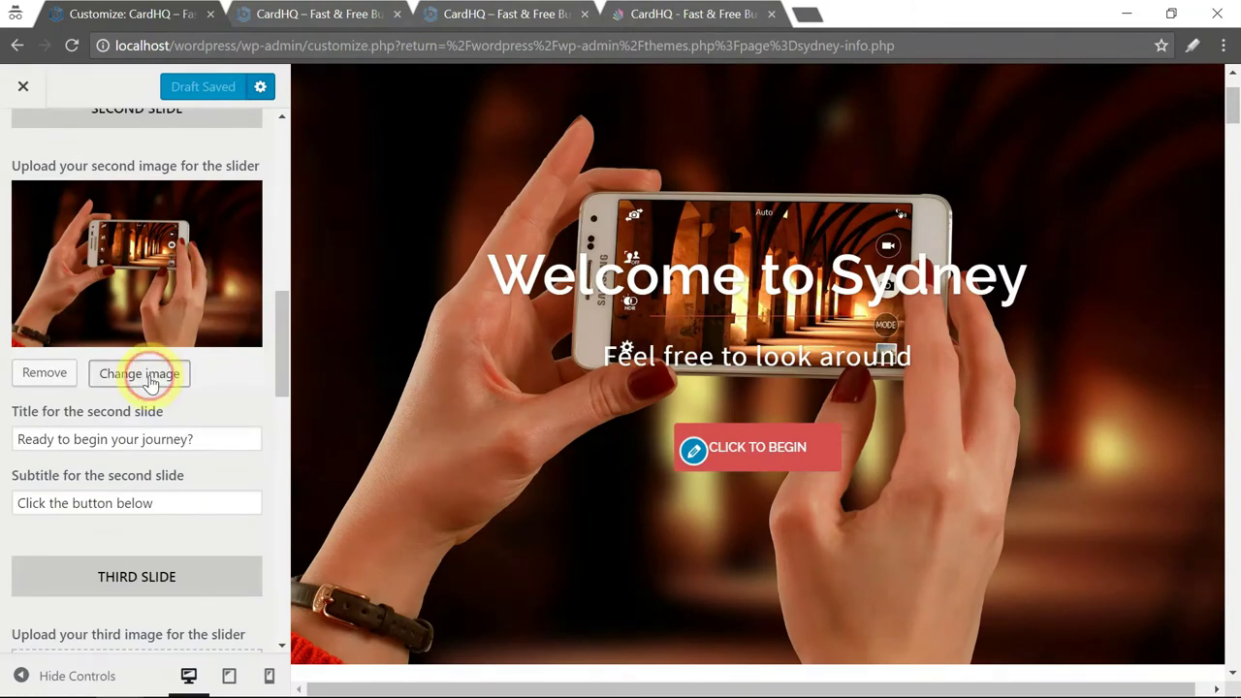
left_click(83, 163)
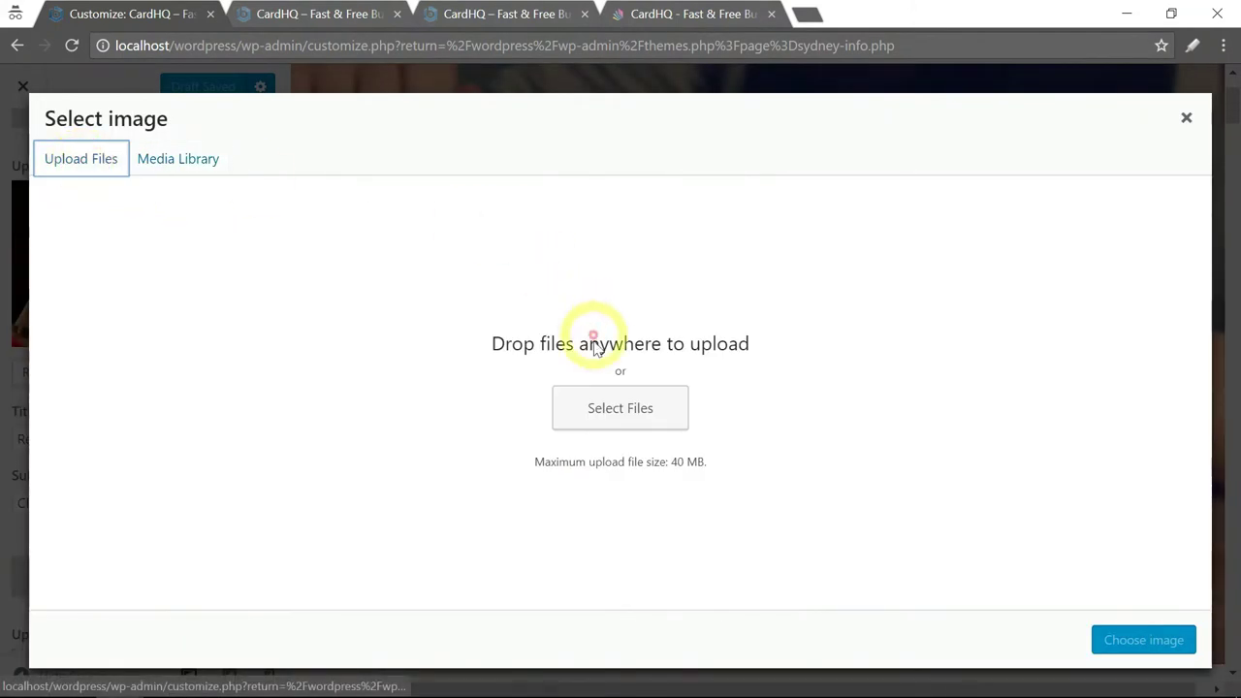
left_click(613, 411)
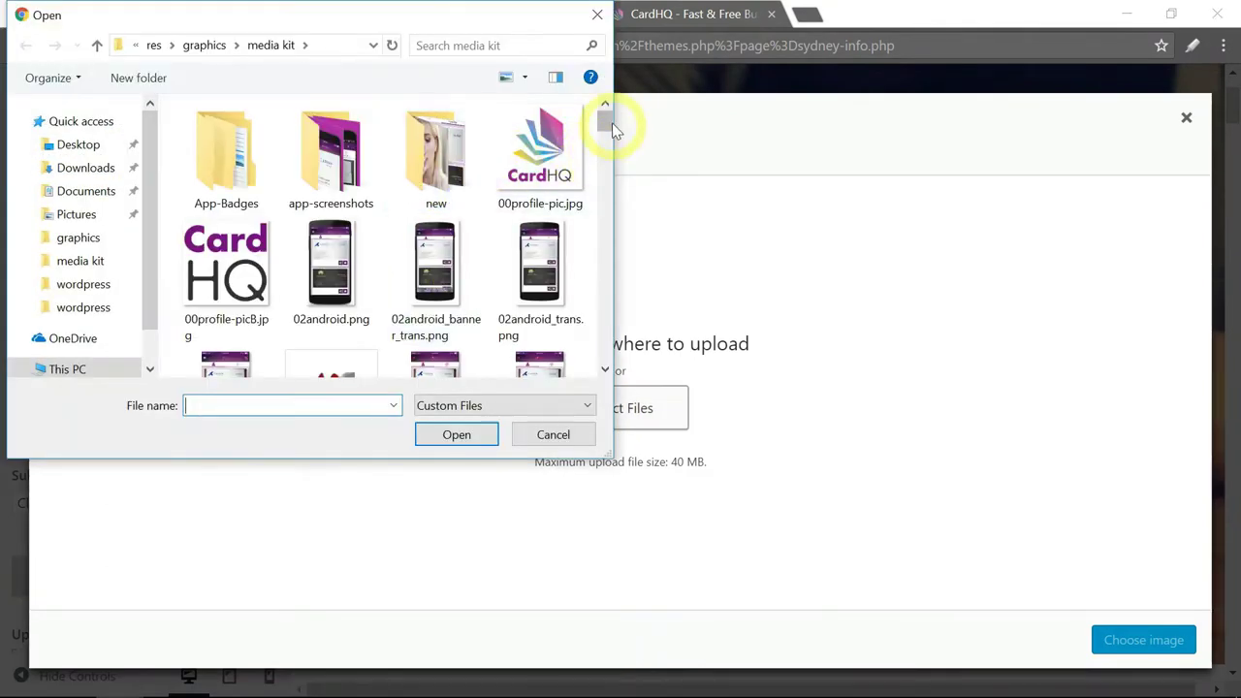
left_click_drag(607, 119, 599, 300)
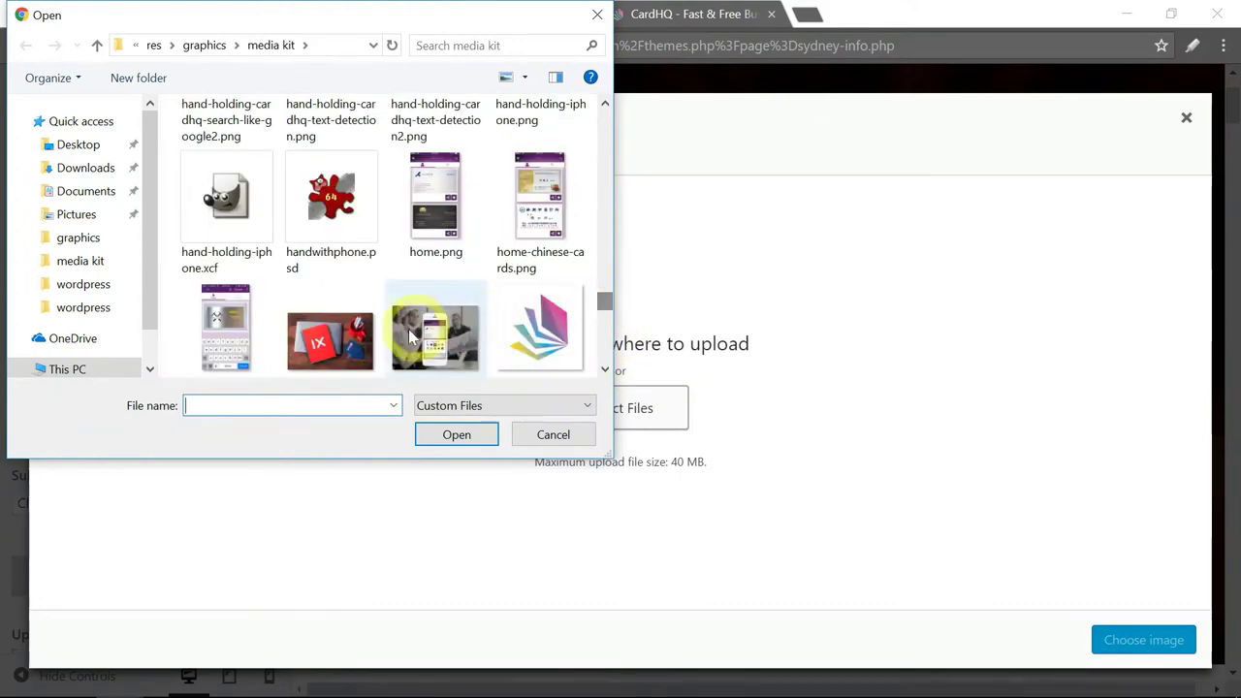
left_click(341, 347)
left_click(457, 435)
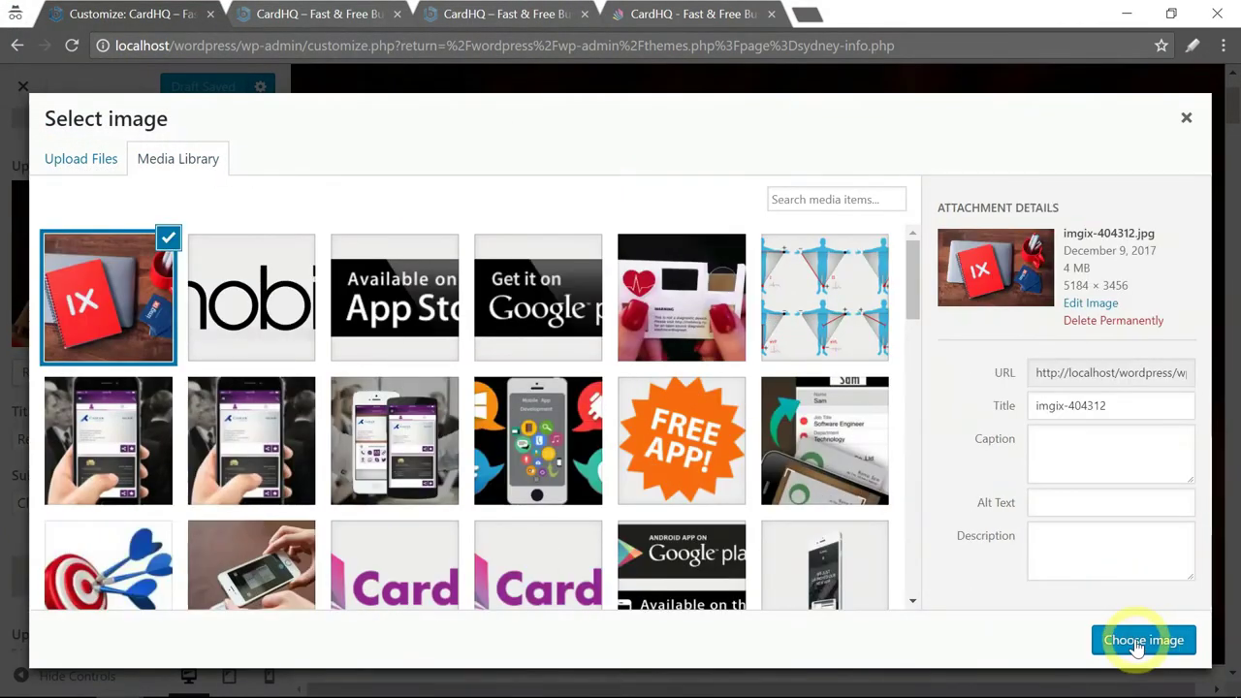
left_click(1135, 640)
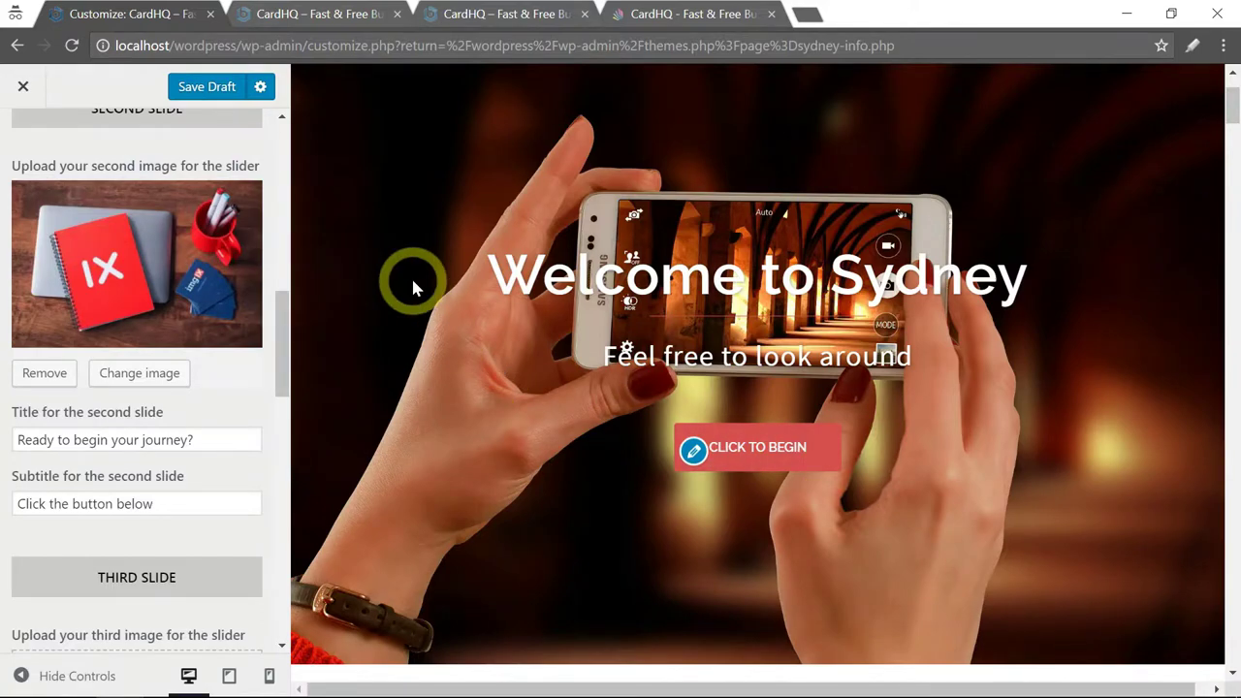
left_click(202, 89)
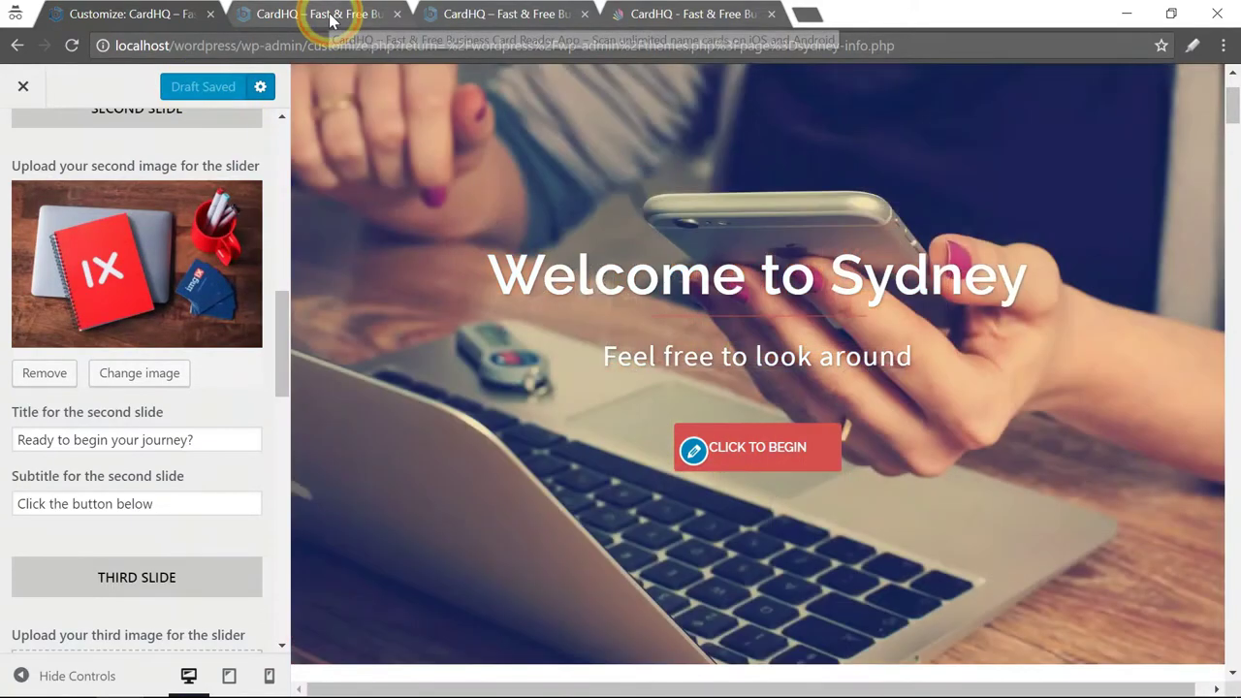
left_click(326, 16)
left_click(71, 46)
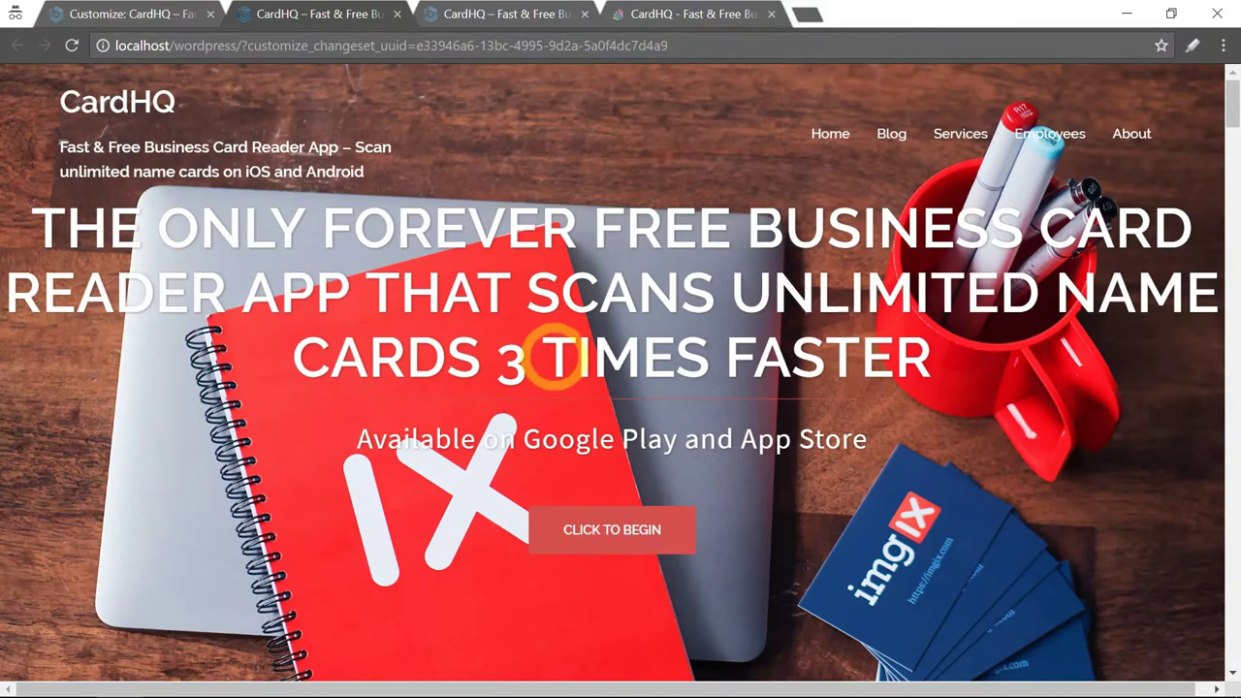
left_click(155, 13)
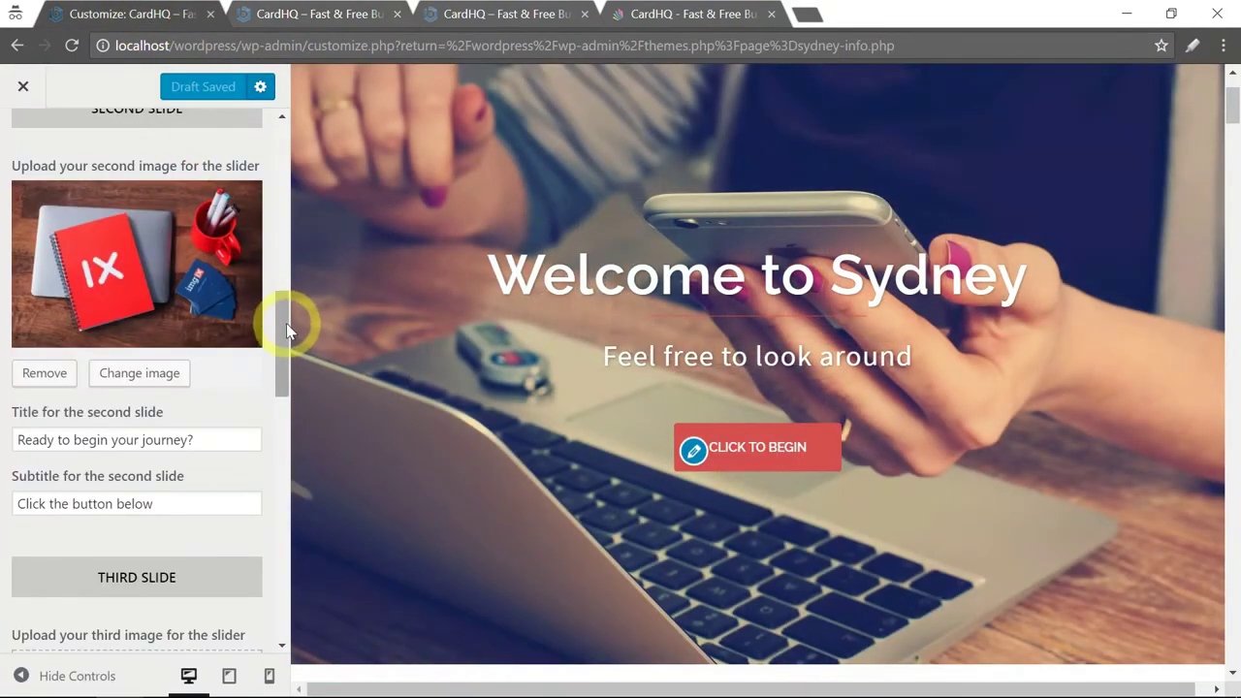
Step: Review the call-to-action link '#primary' and text 'Click to begin', then view the live site's WHY ARE WE DOING THIS button
left_click_drag(286, 323, 263, 566)
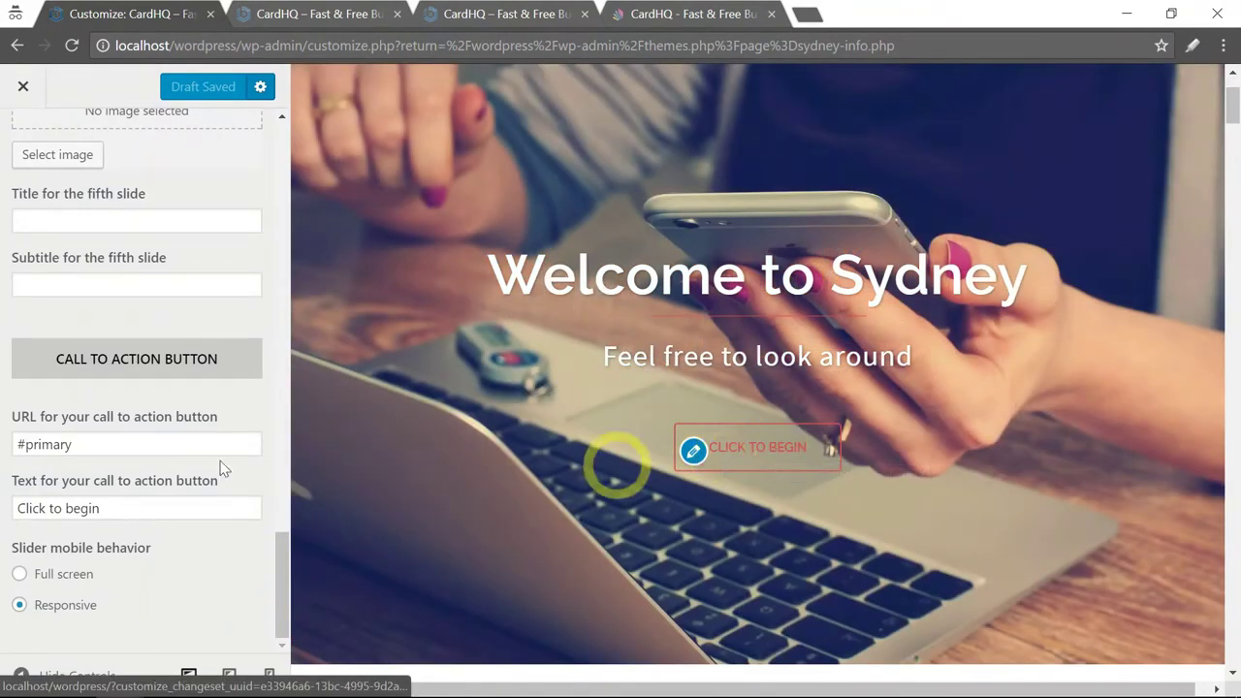
left_click(88, 446)
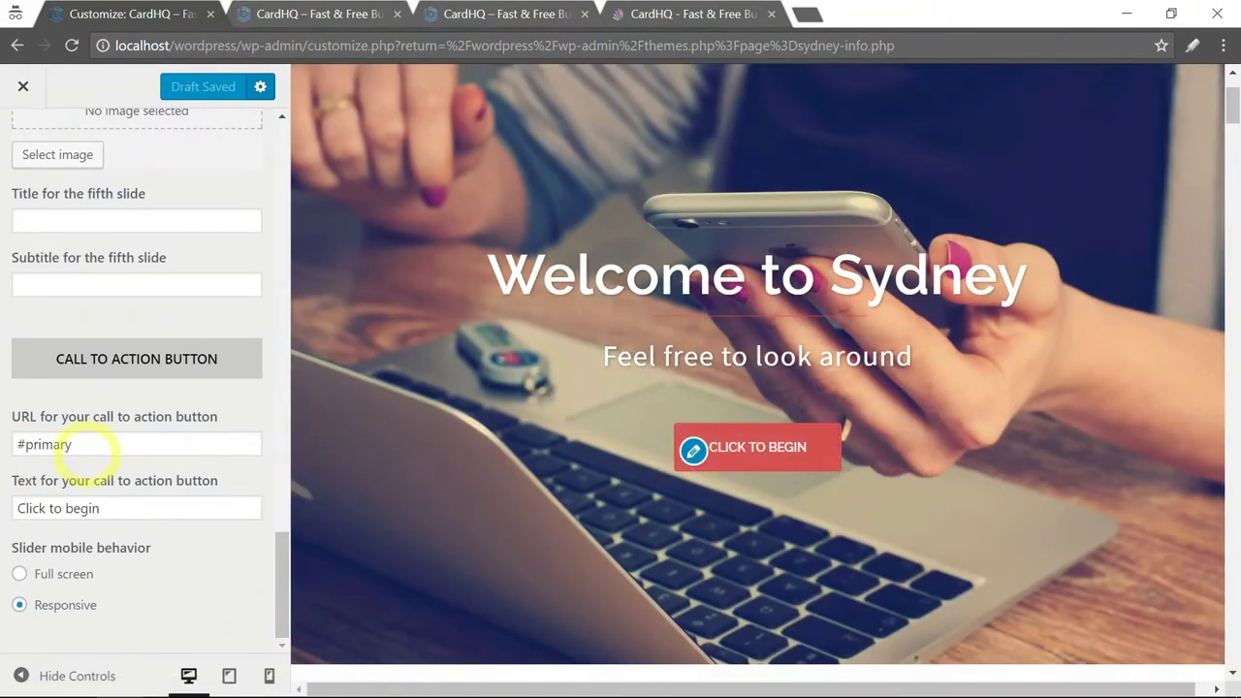
left_click_drag(87, 446, 17, 445)
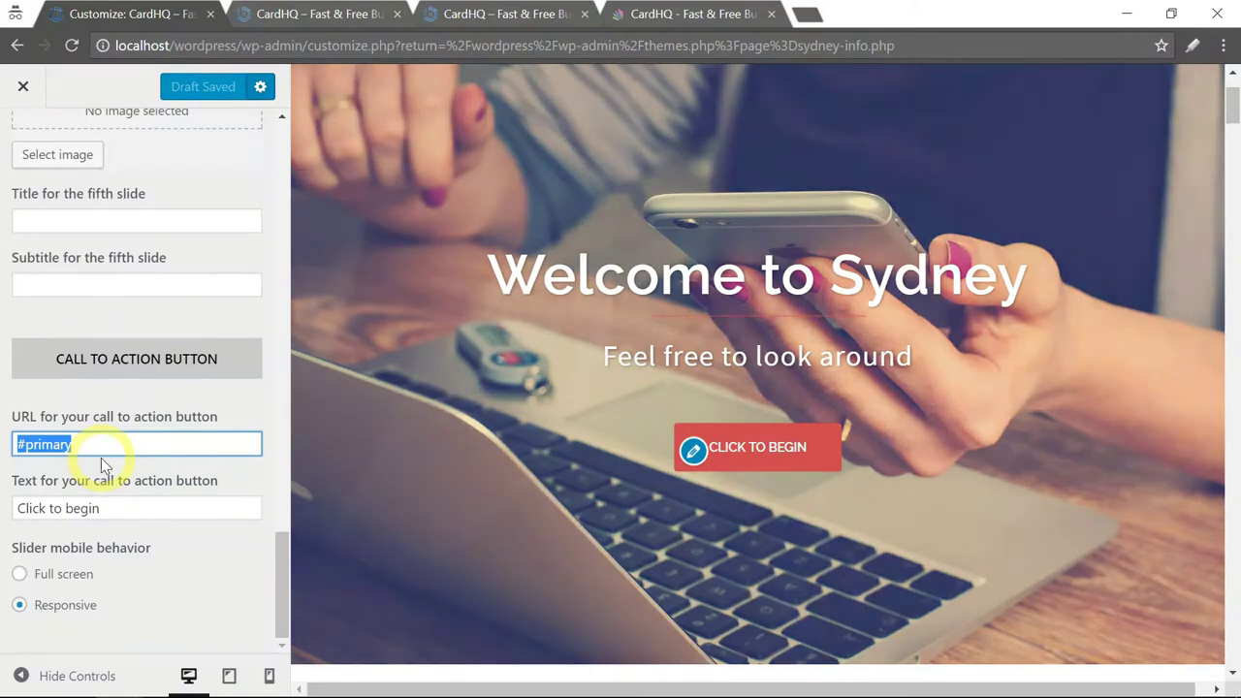
key("Right")
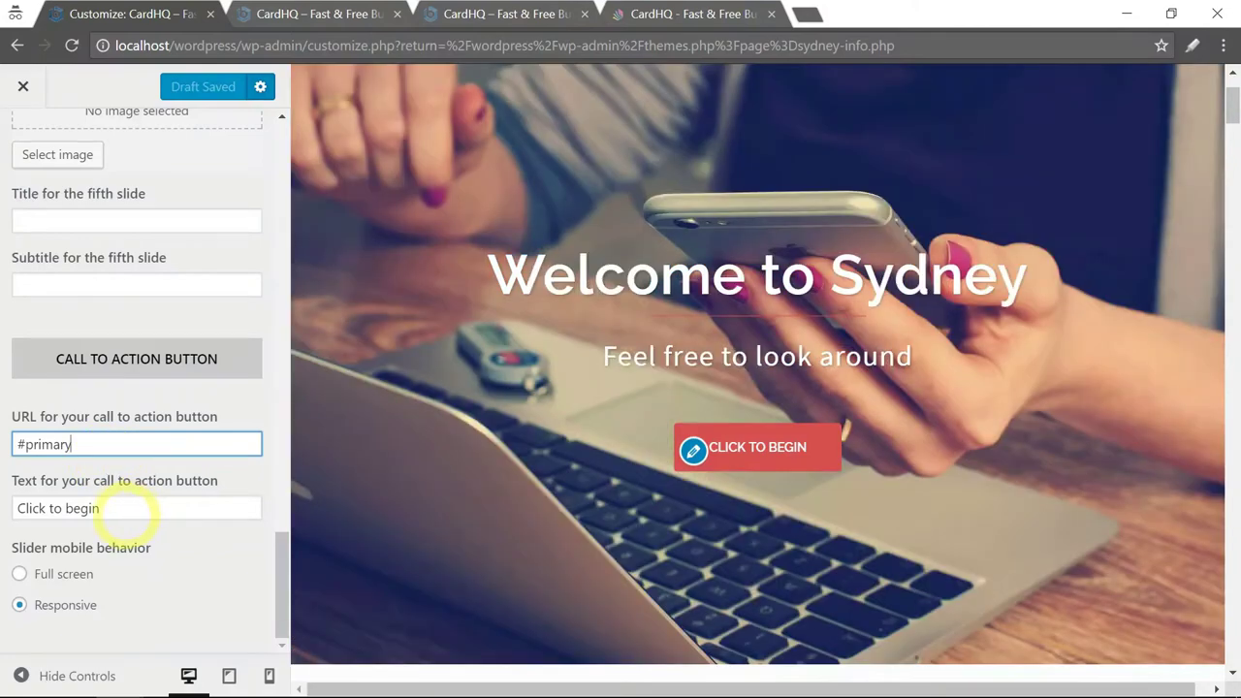
left_click_drag(126, 523, 17, 511)
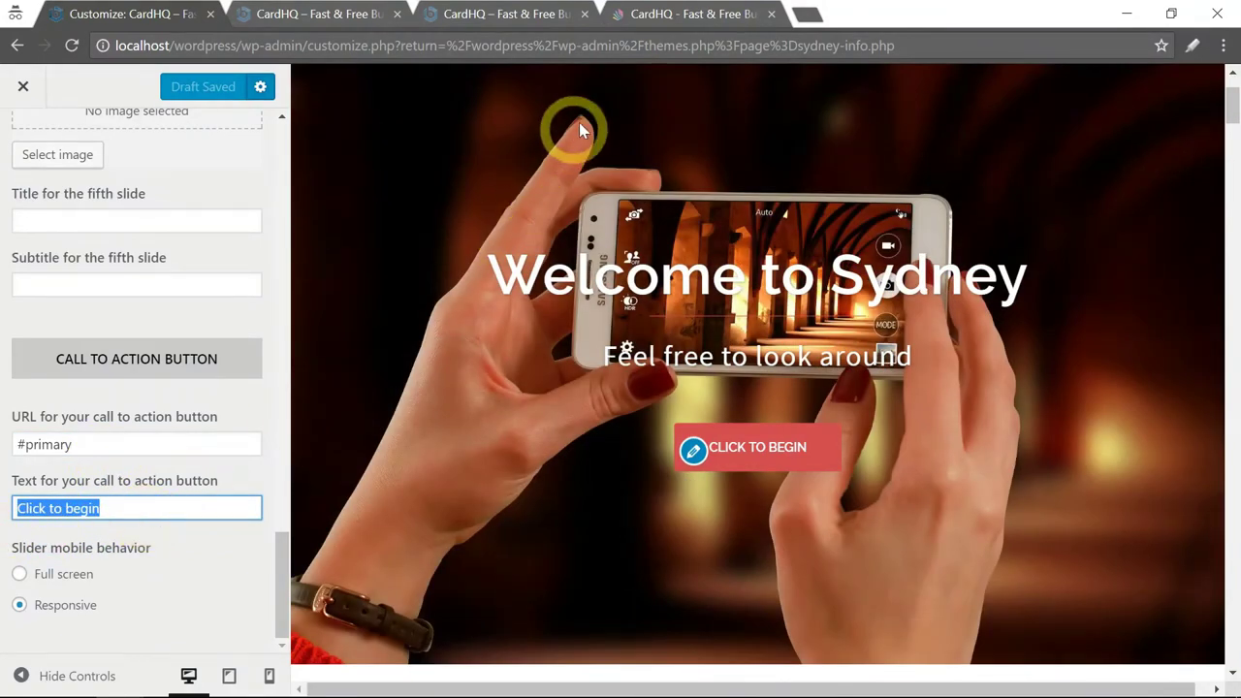
left_click(640, 18)
scroll(460, 225, "down", 4)
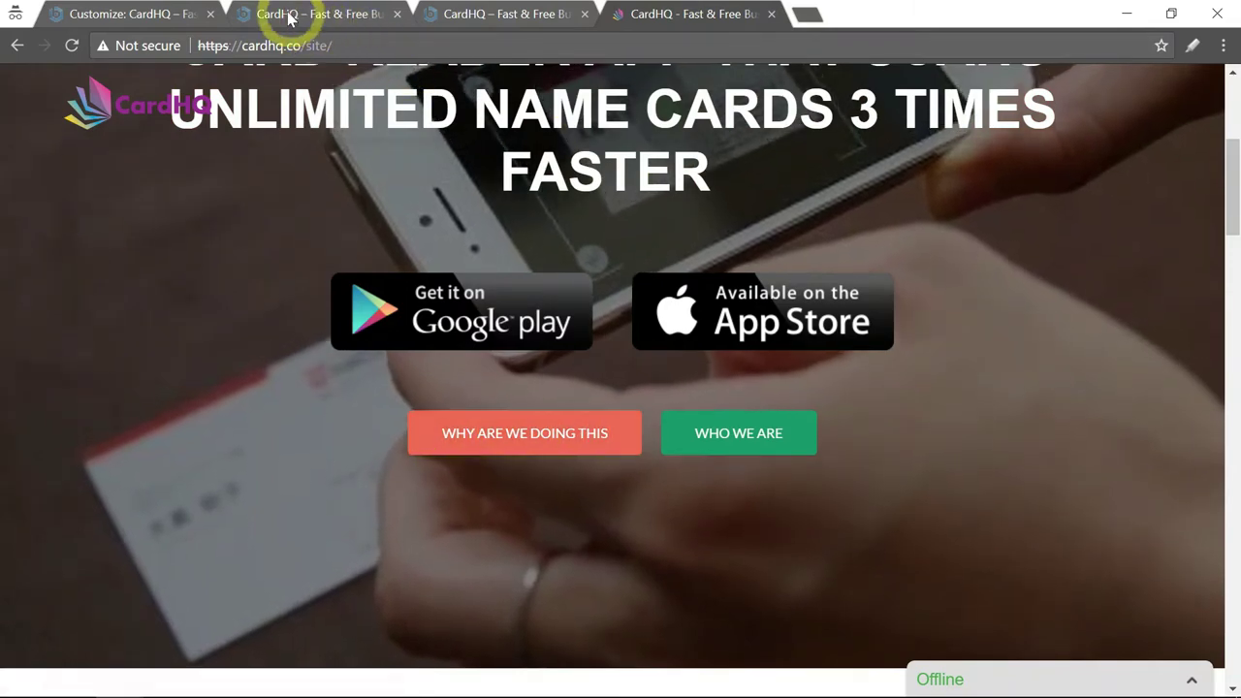
Step: Change the call-to-action button text from 'Click to begin' to 'Why Are We Doing This'
left_click(155, 13)
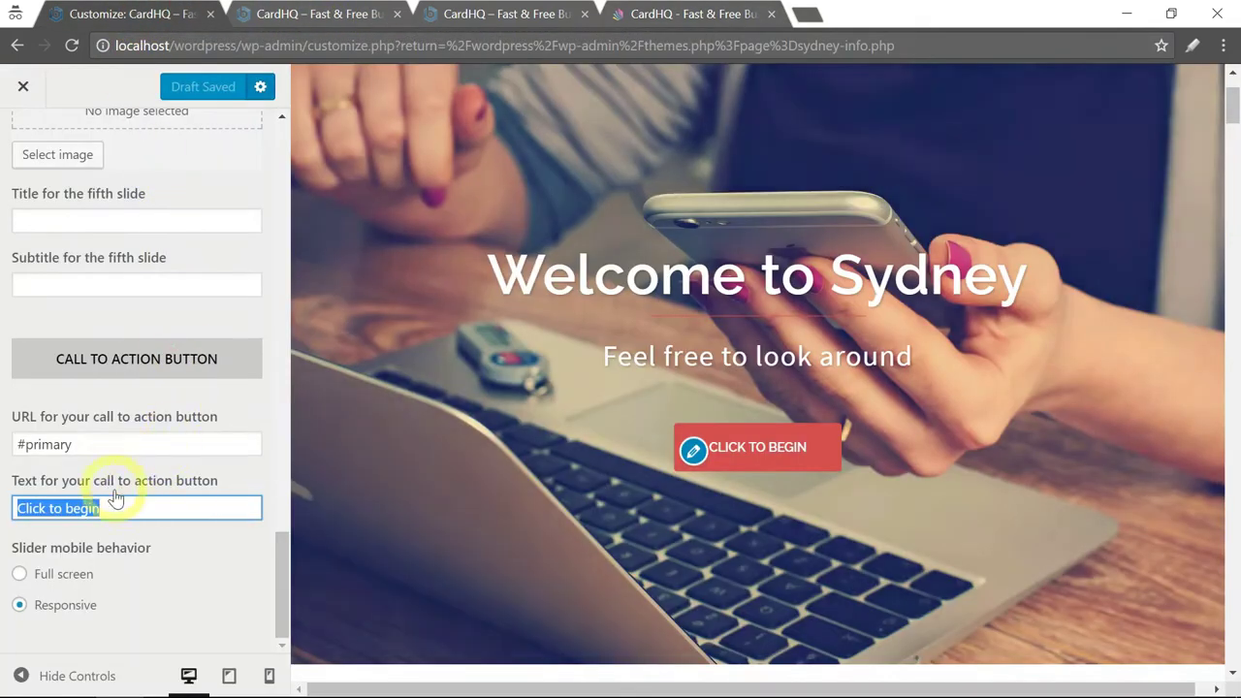
type("W")
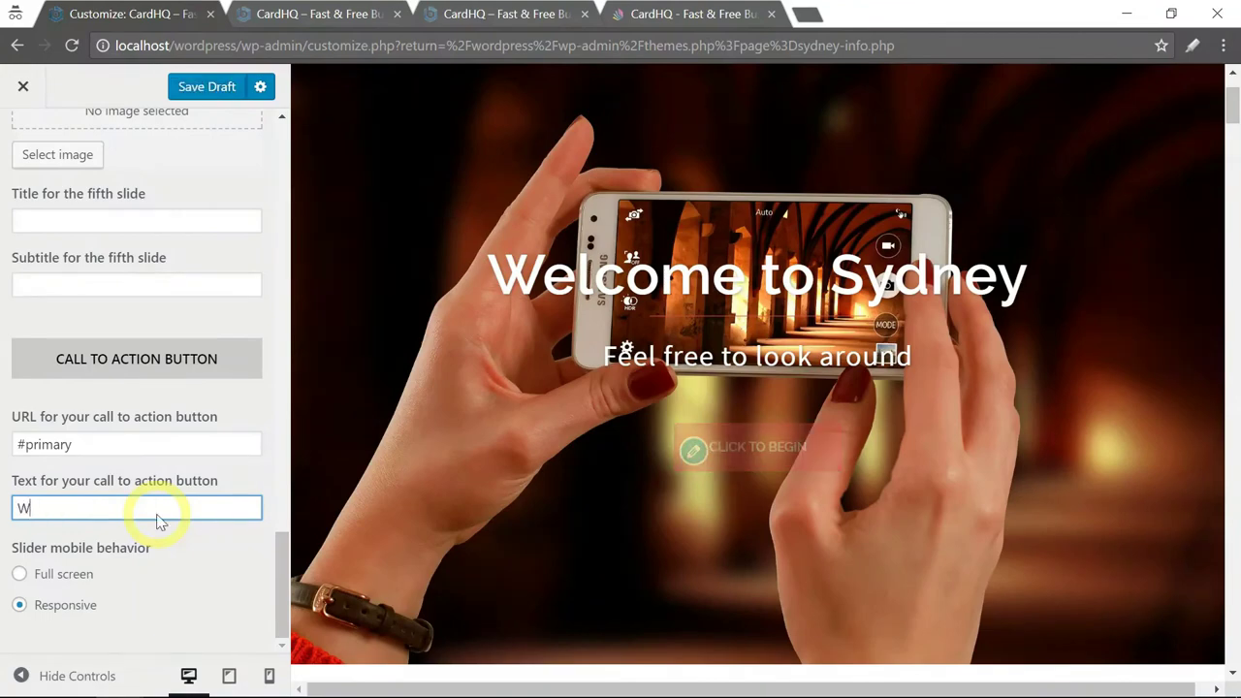
type("hy are")
key("BackSpace")
key("BackSpace")
key("BackSpace")
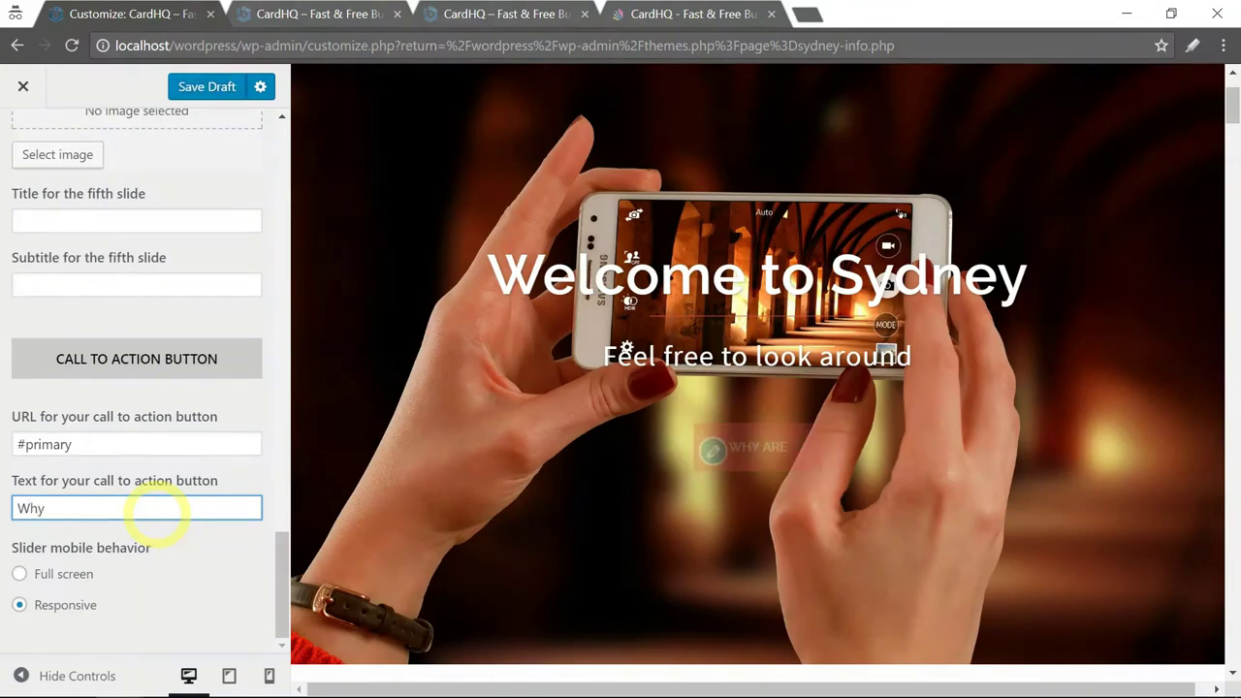
type("Are We Doing This")
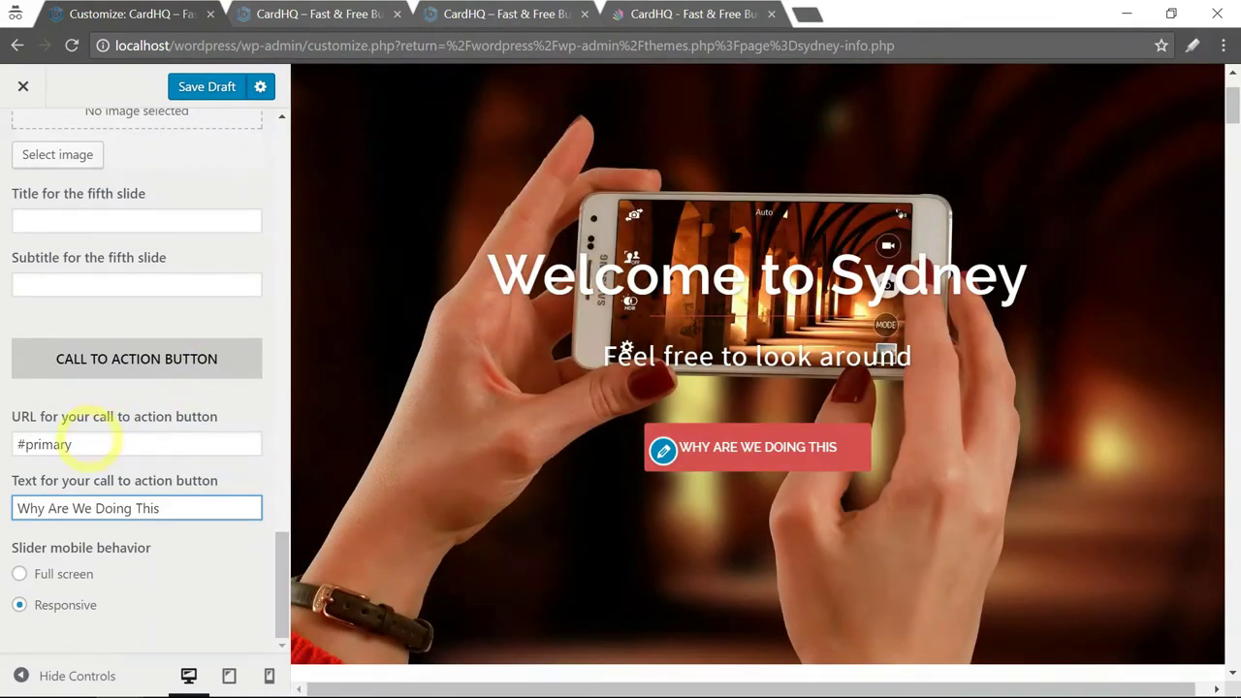
triple_click(93, 442)
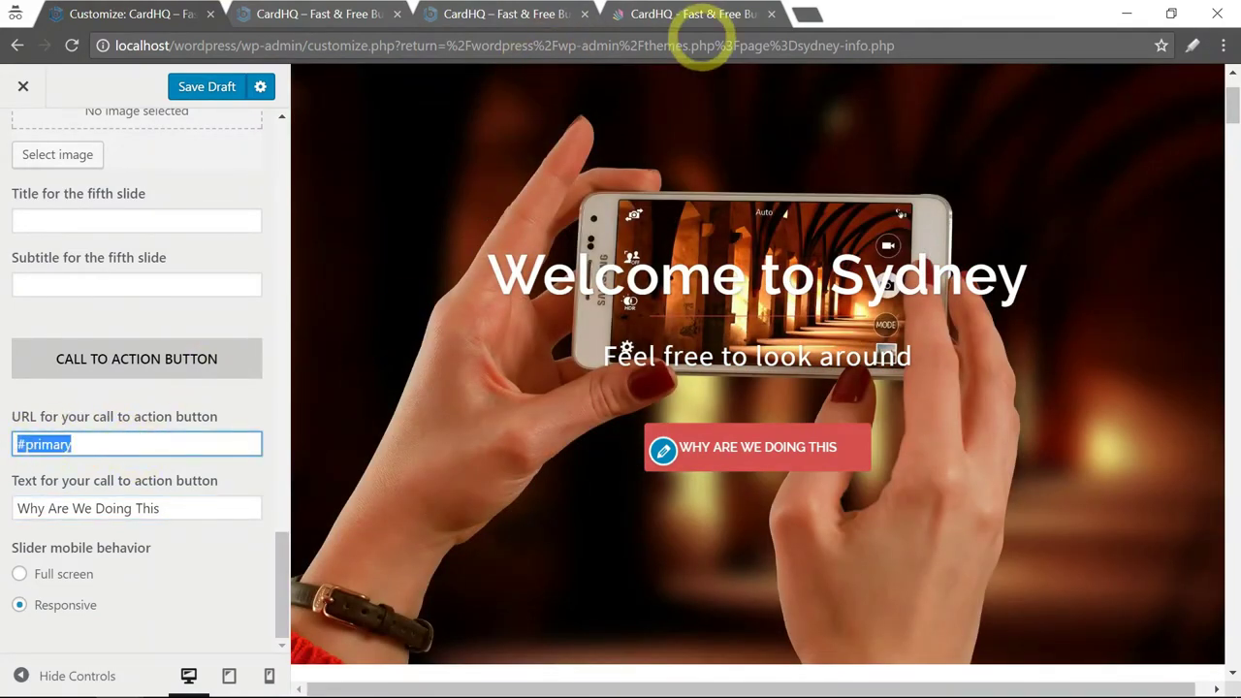
left_click(684, 15)
scroll(313, 281, "down", 2)
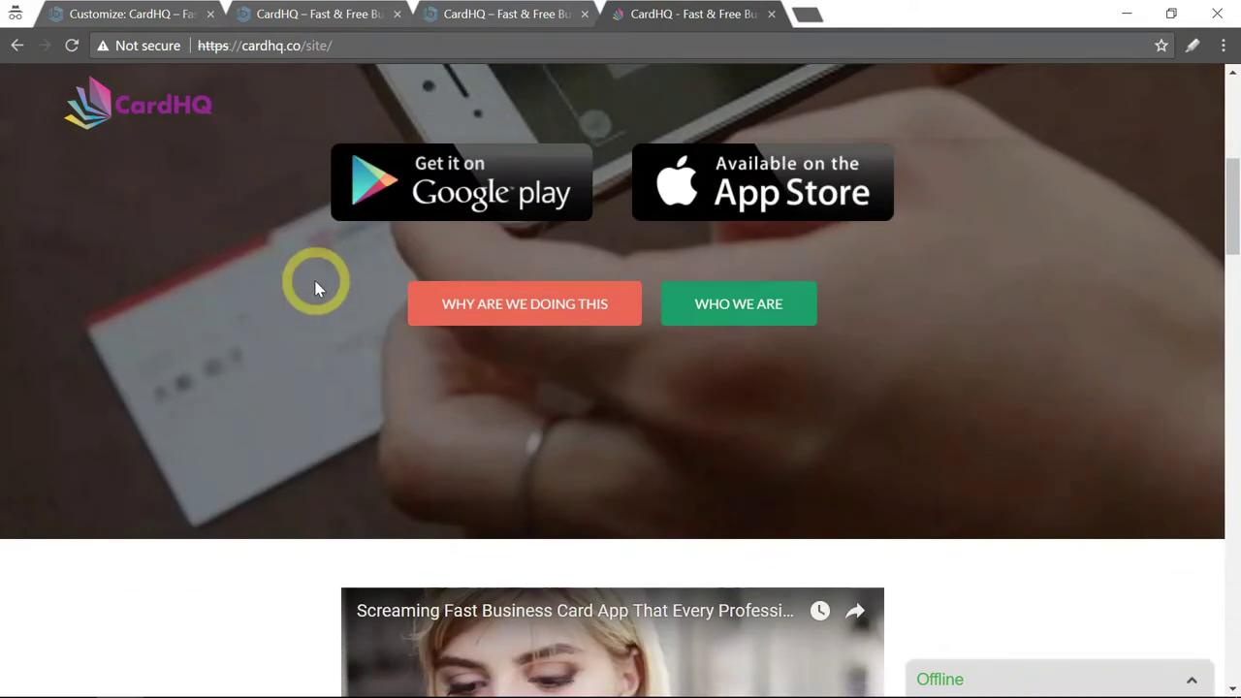
scroll(318, 281, "down", 2)
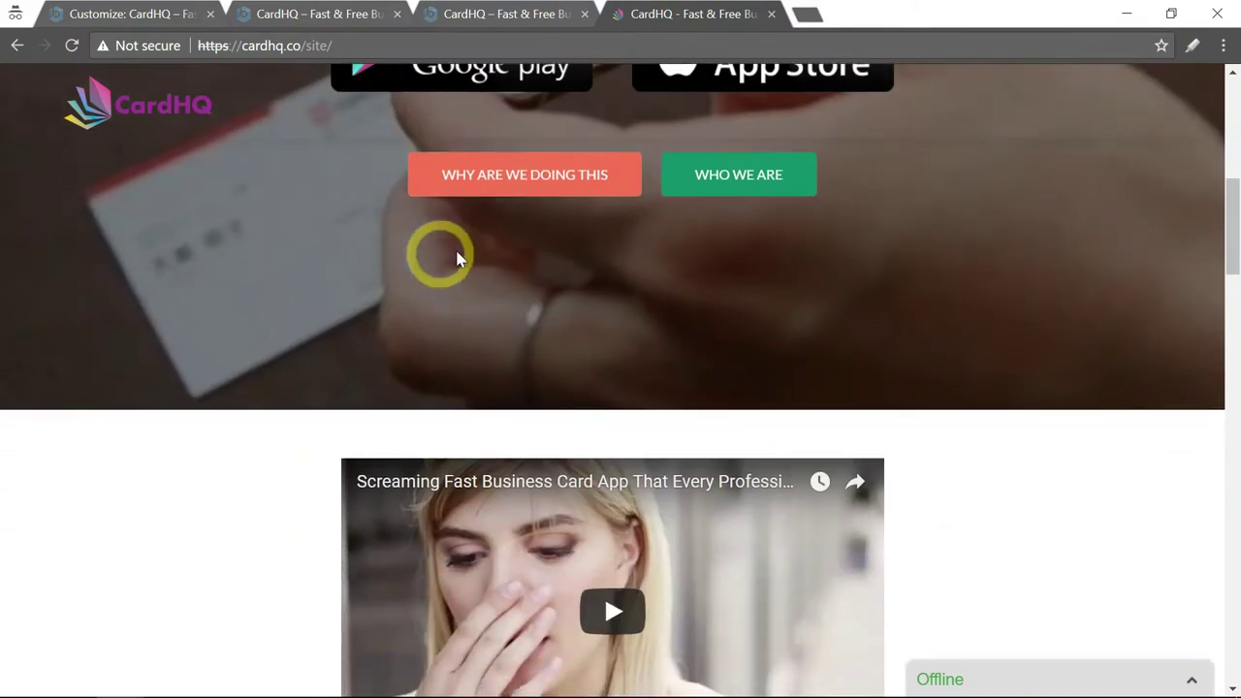
left_click(501, 184)
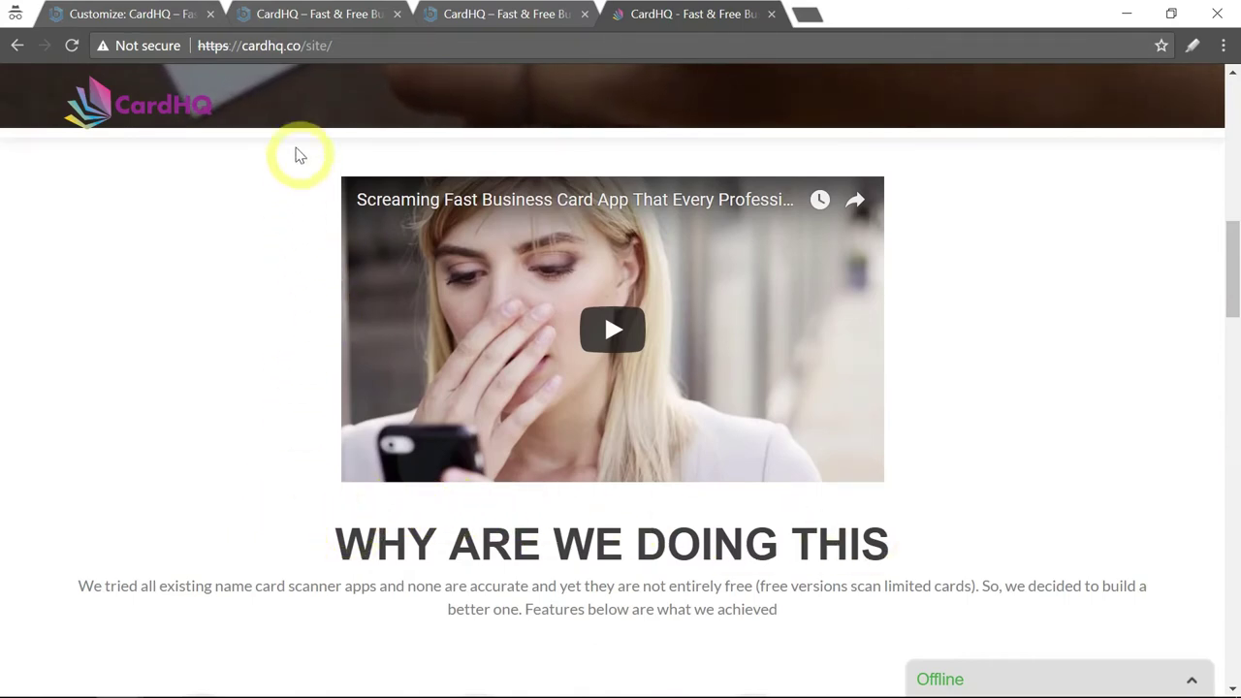
left_click(146, 15)
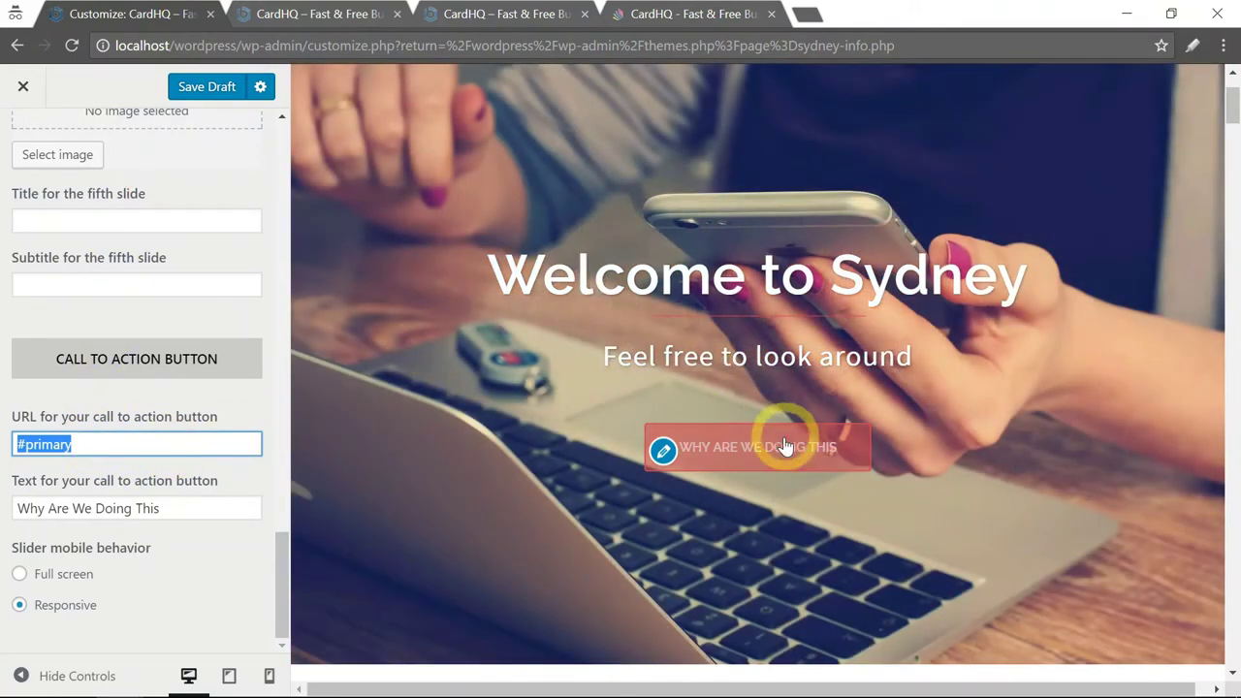
left_click(785, 448)
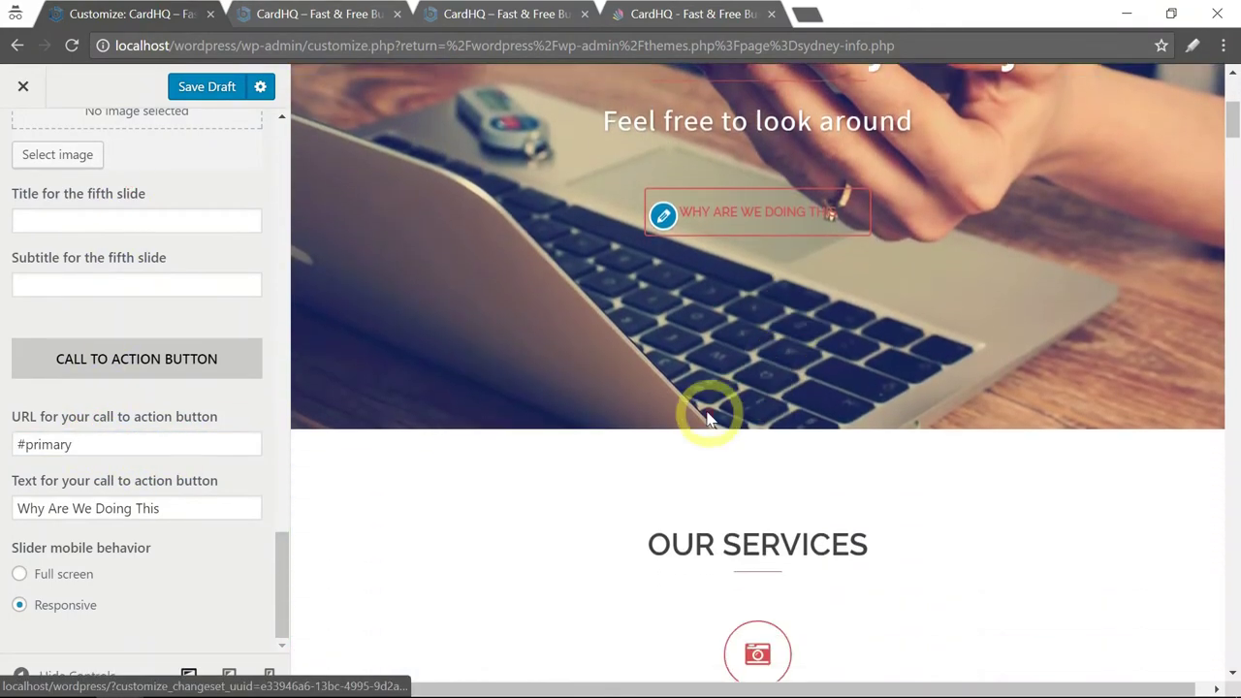
scroll(529, 315, "up", 7)
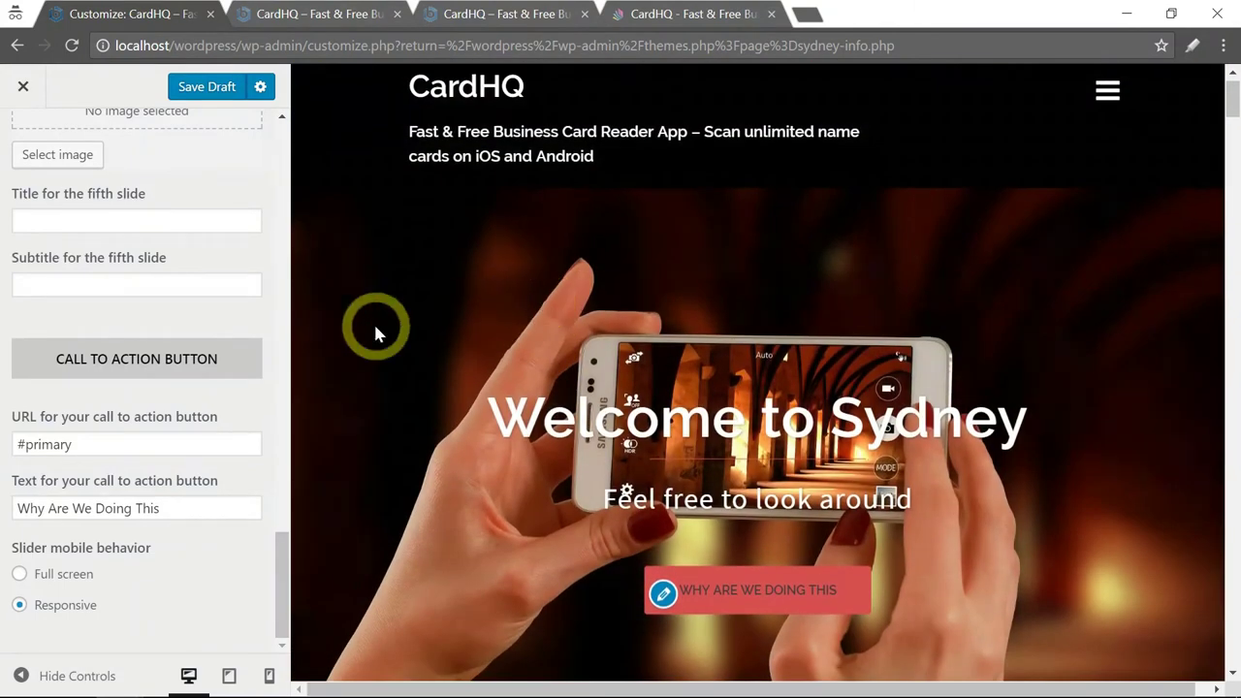
left_click_drag(277, 548, 243, 551)
Step: Save the button changes as a draft and verify the reloaded preview's button jumps to Our Services
left_click(114, 453)
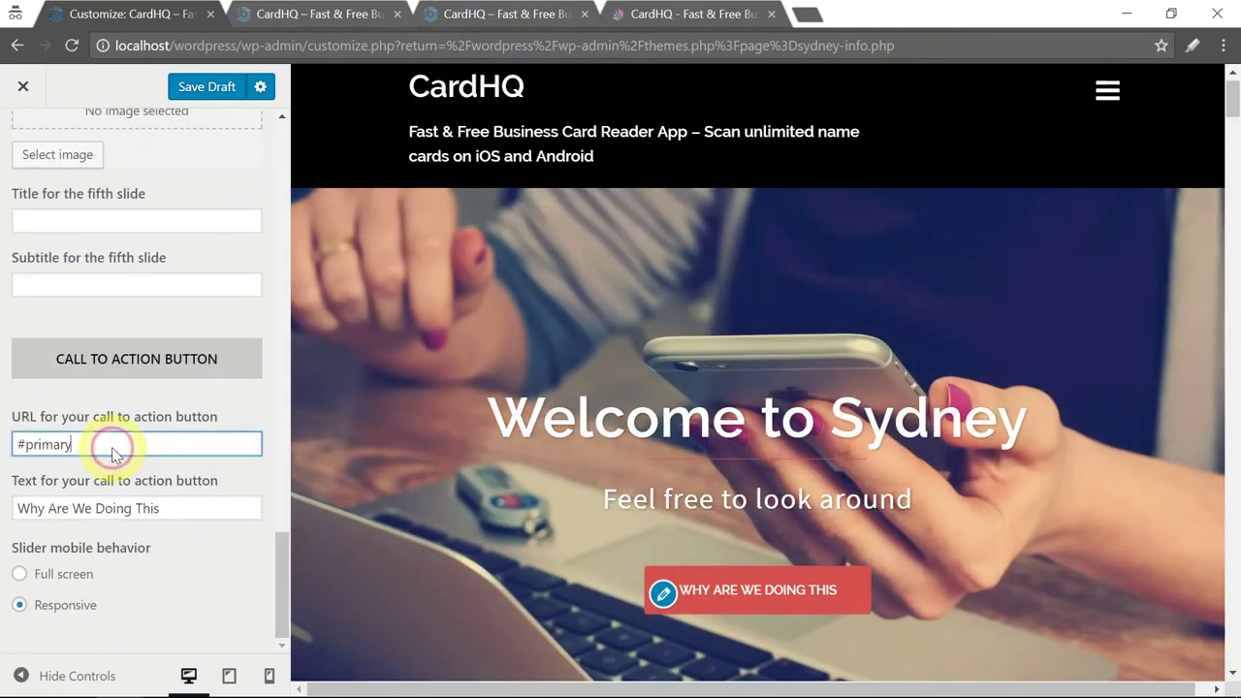
left_click(205, 94)
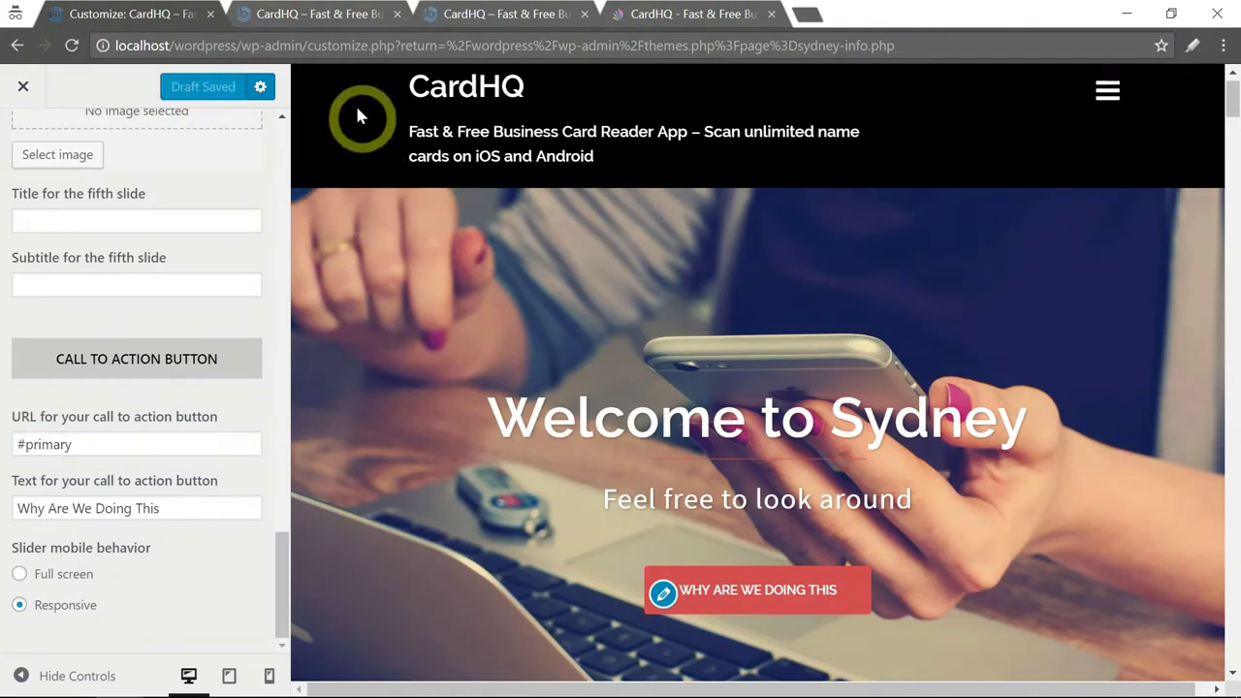
left_click(304, 21)
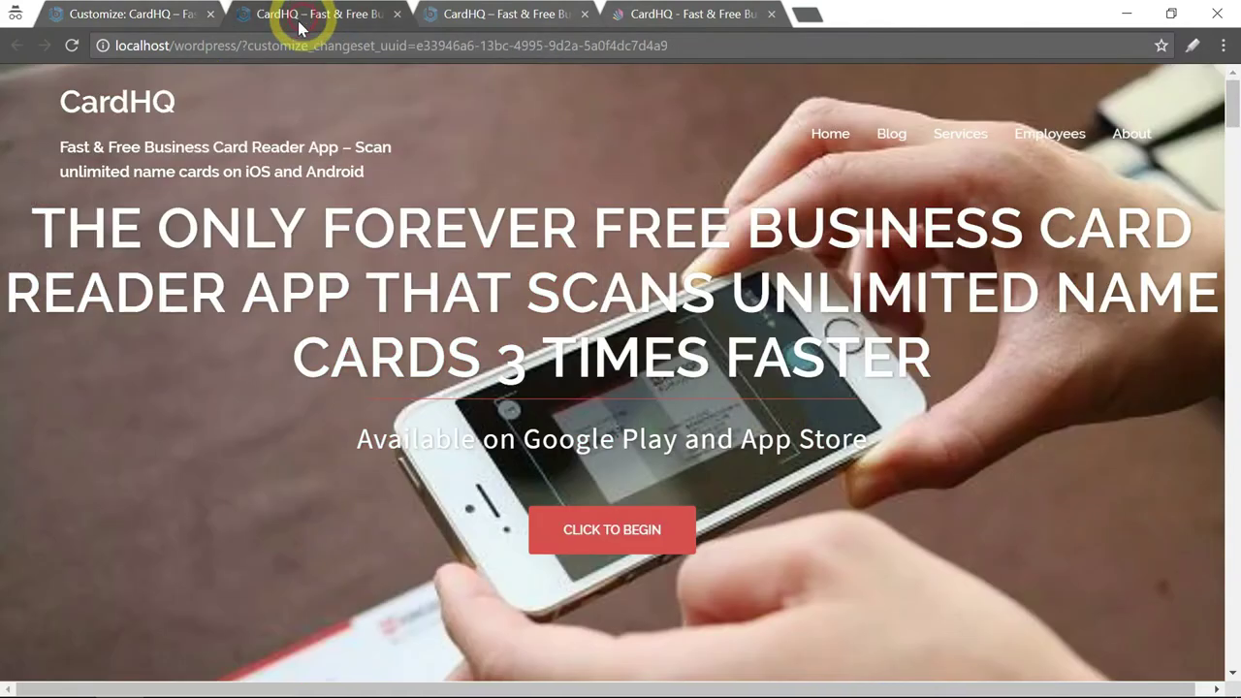
left_click(72, 45)
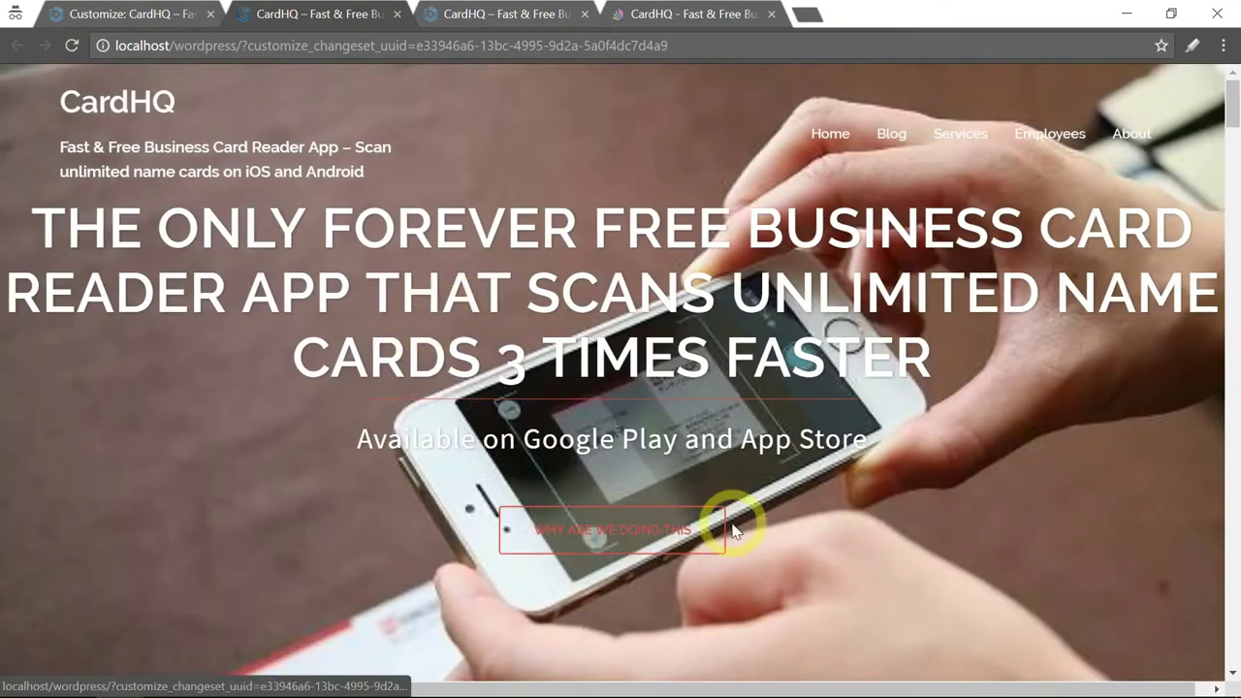
left_click(663, 540)
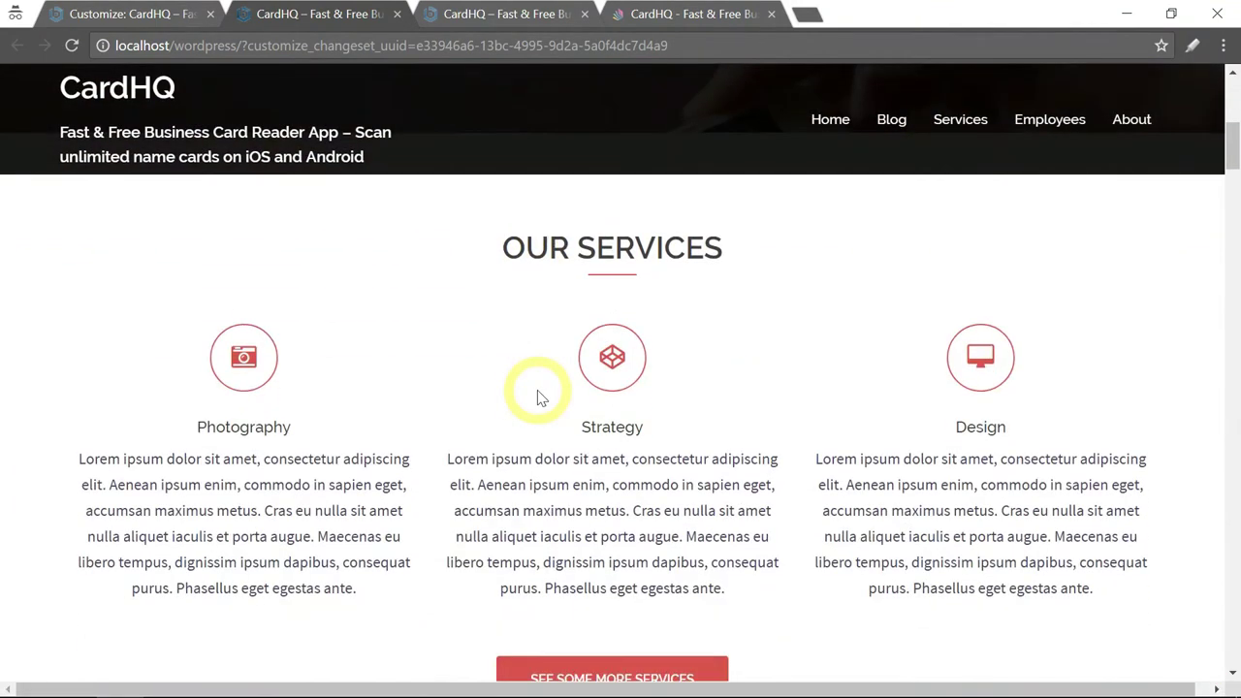
key("ctrl+1")
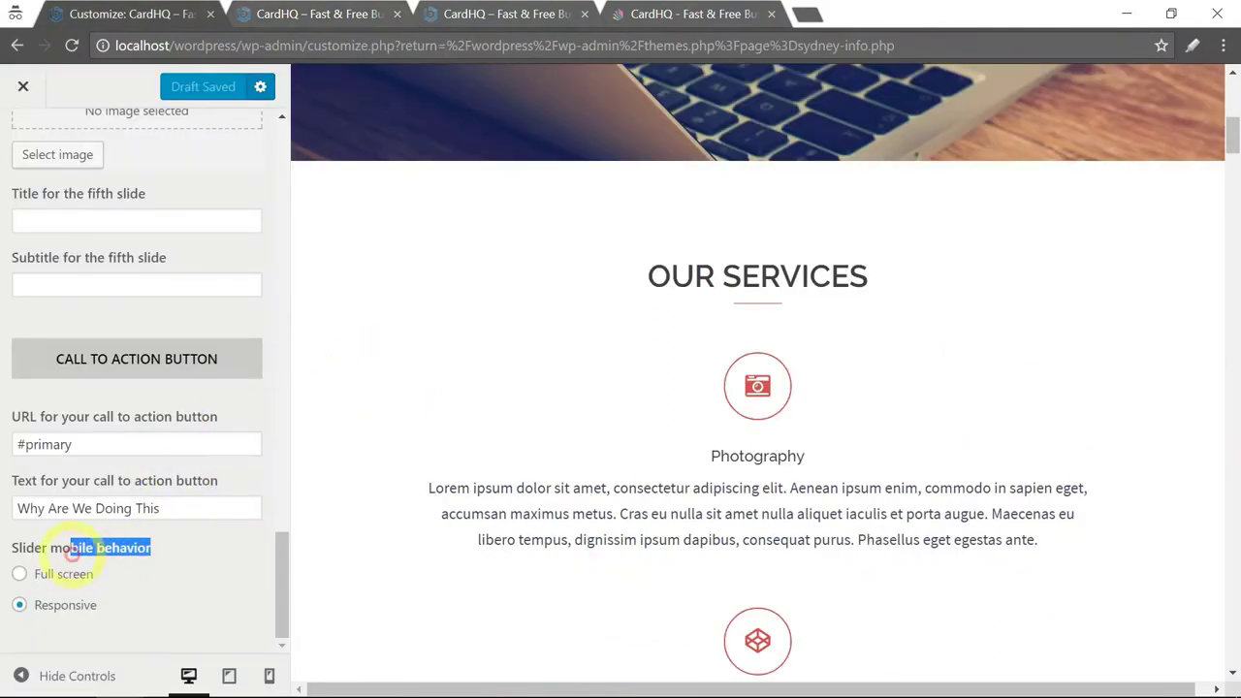
Step: Review the Slider mobile behavior setting and open the publish options beside Draft Saved
left_click_drag(72, 552, 38, 562)
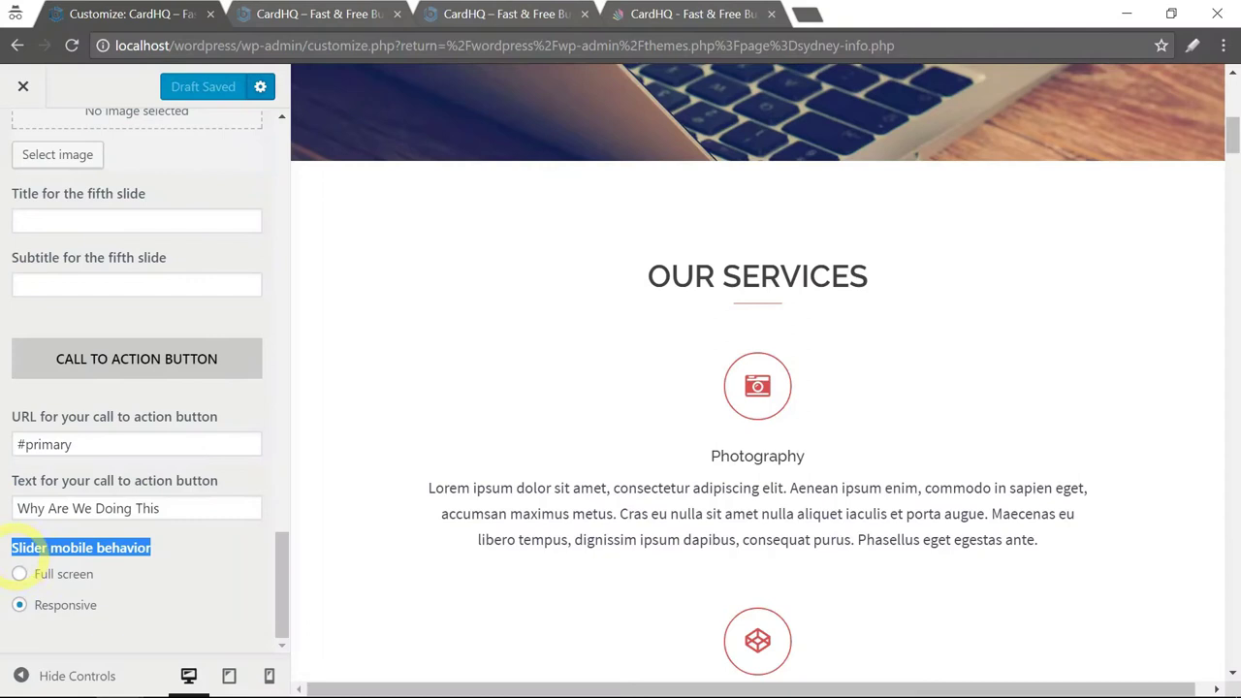
left_click(97, 602)
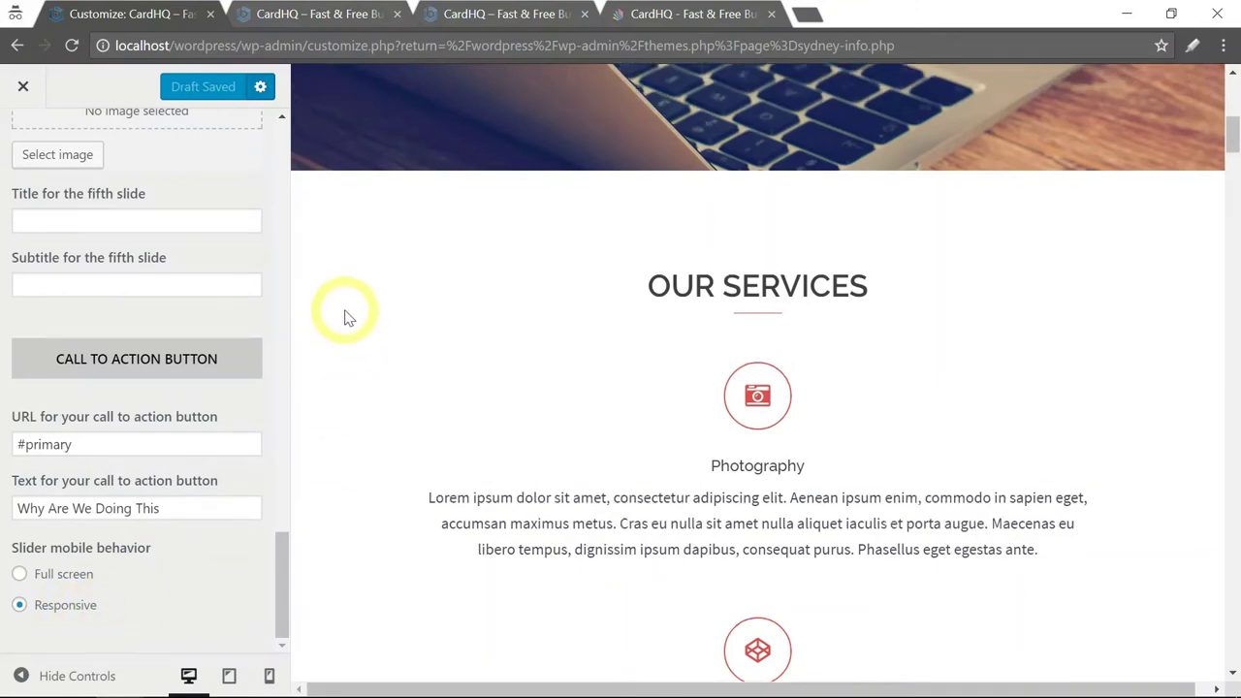
scroll(346, 306, "up", 7)
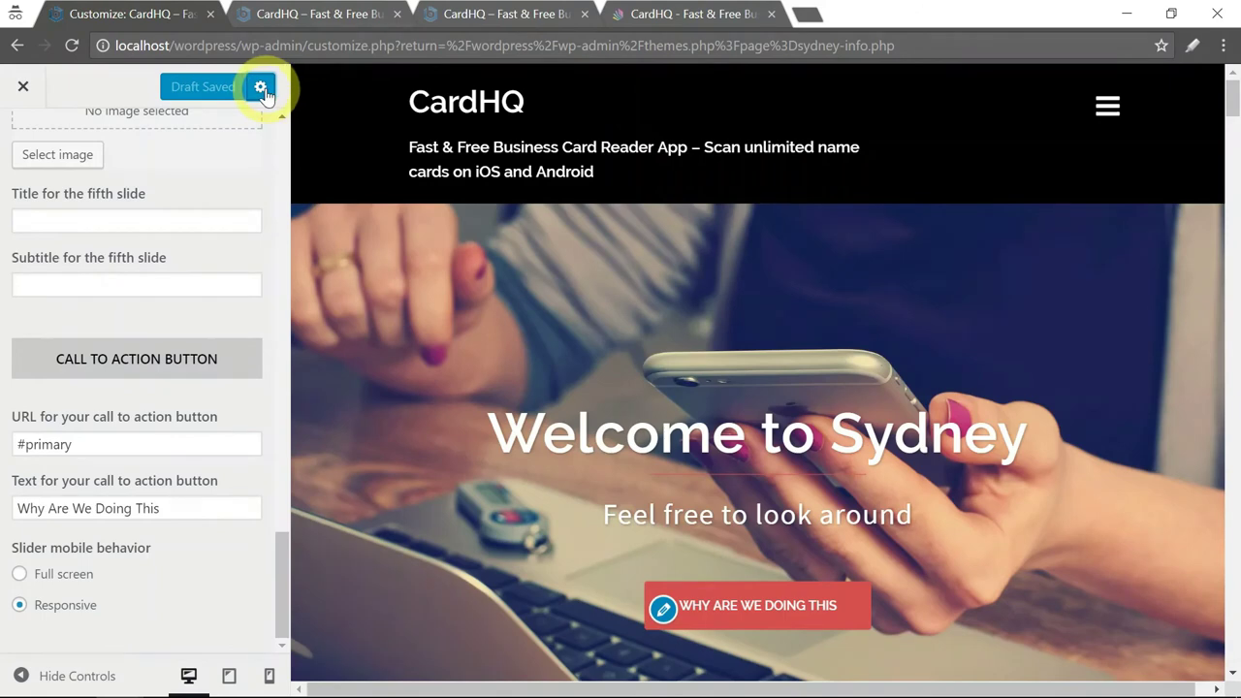
left_click(260, 89)
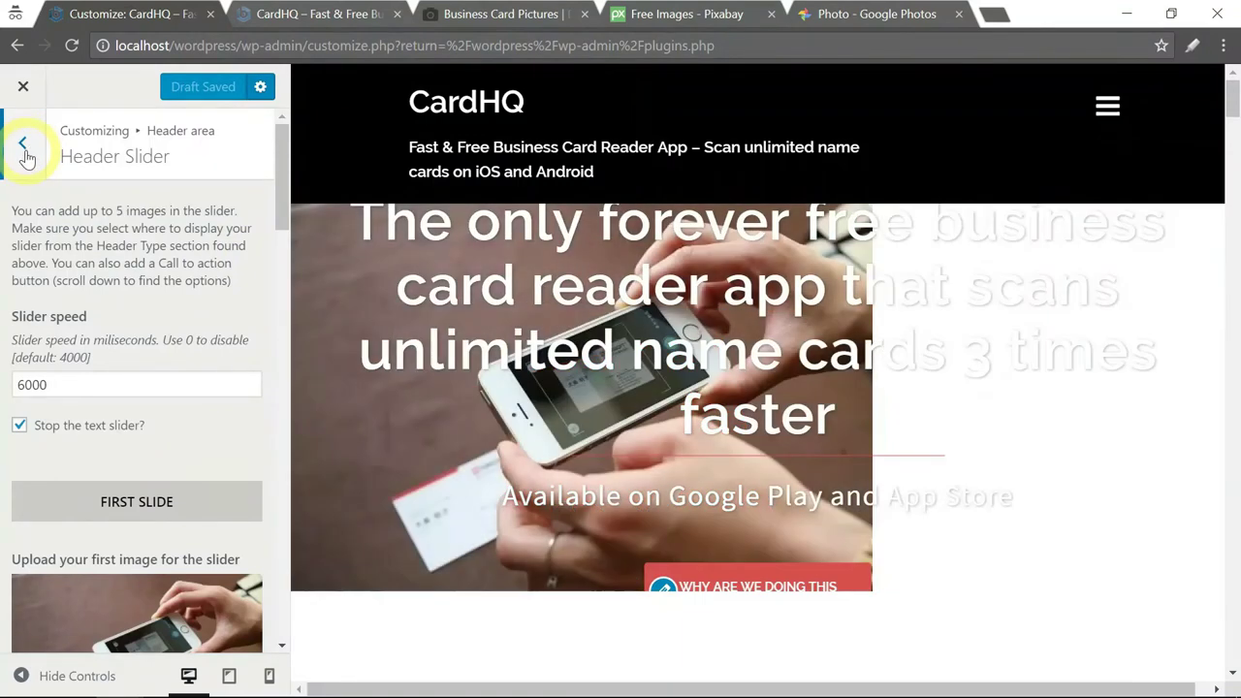
Step: Try the Image and Video header types, then set the front page header to No header (only menu)
left_click(24, 145)
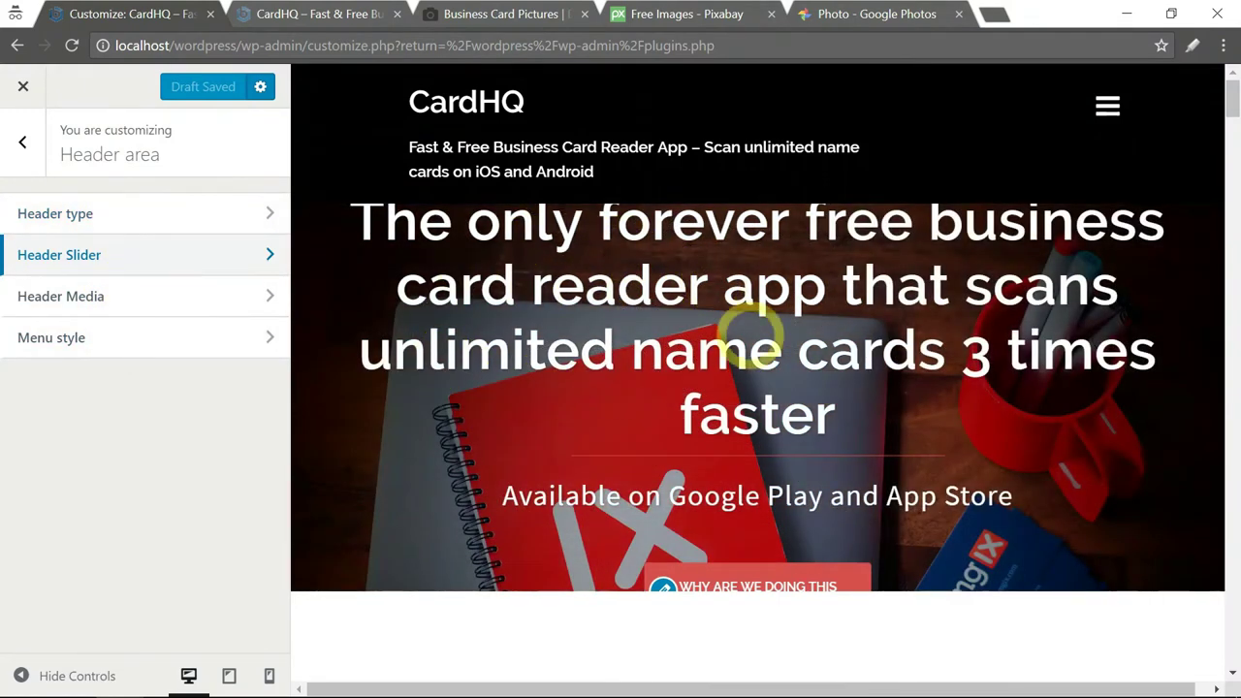
left_click(58, 217)
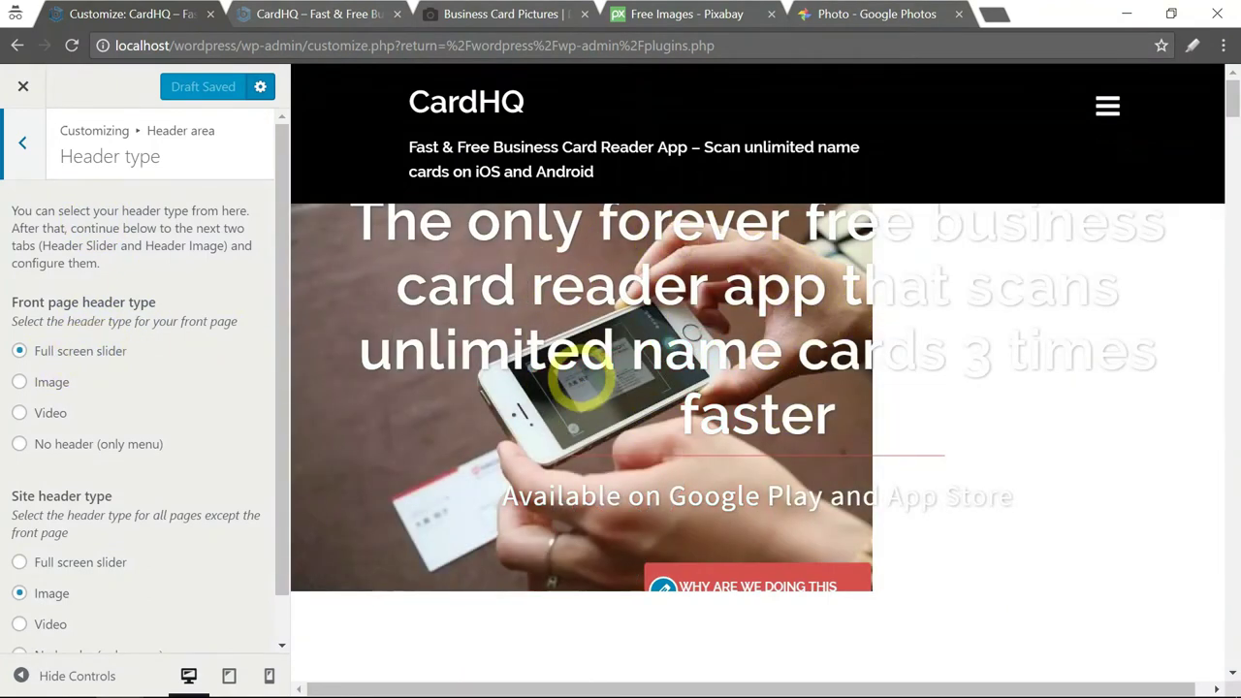
left_click(44, 386)
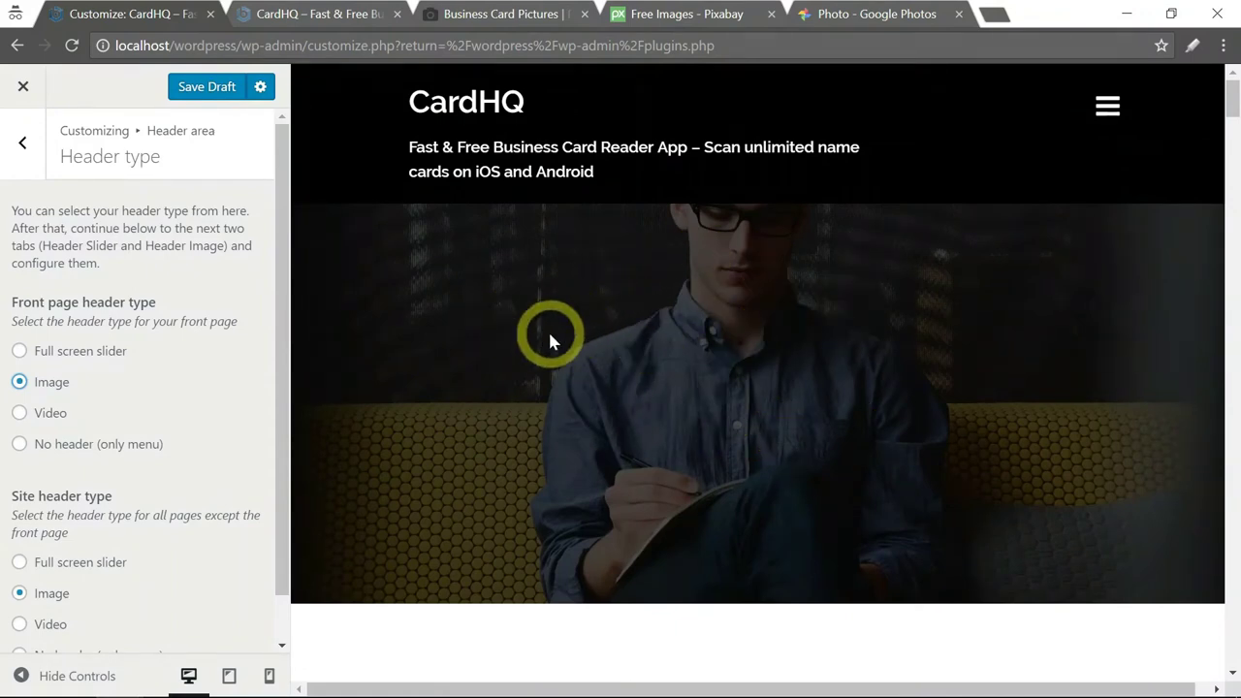
left_click(49, 425)
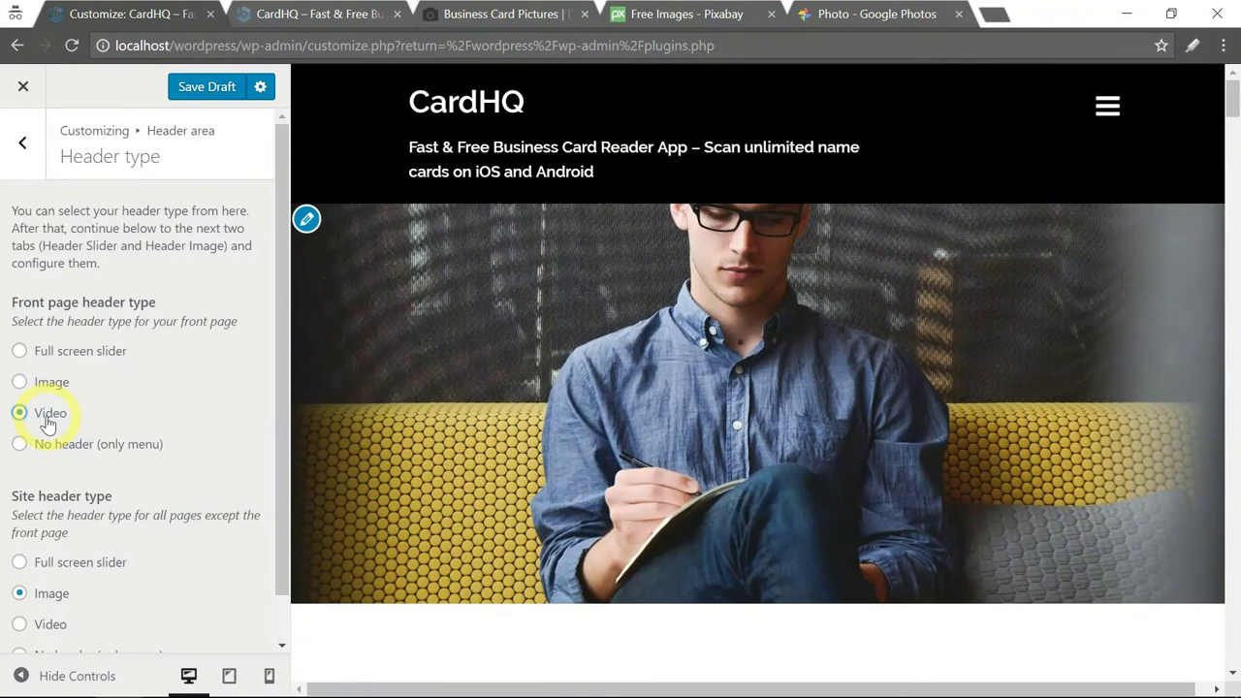
scroll(46, 424, "down", 1)
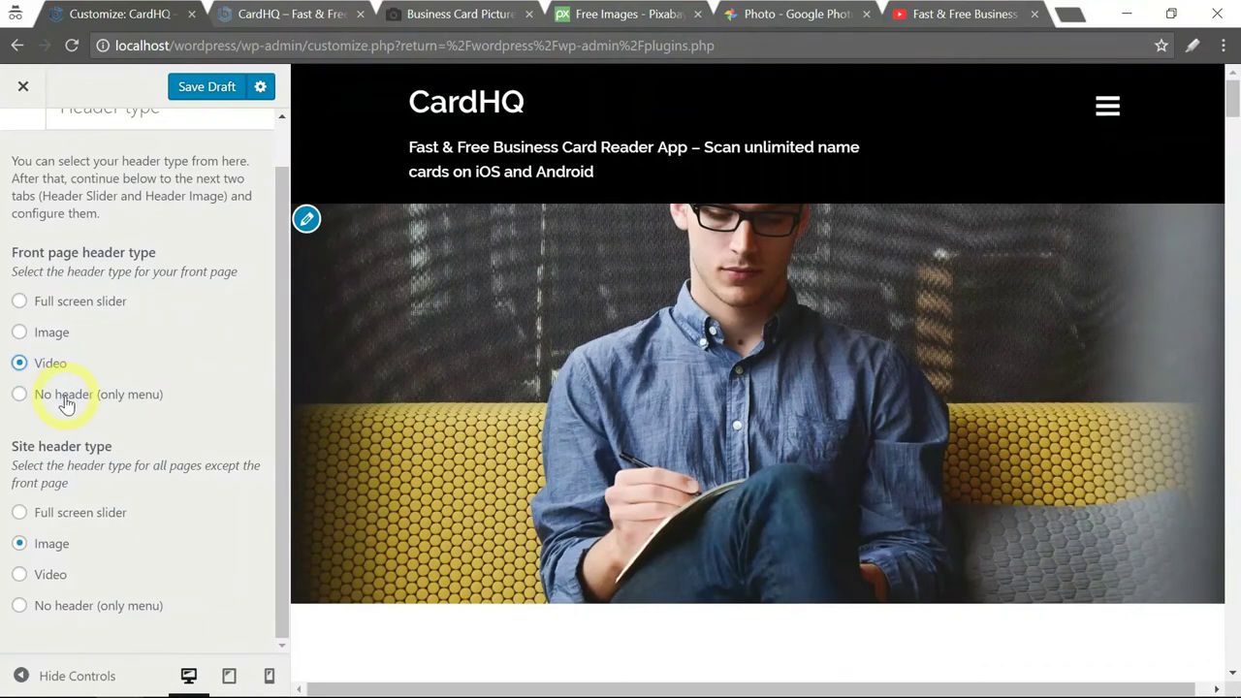
left_click(20, 395)
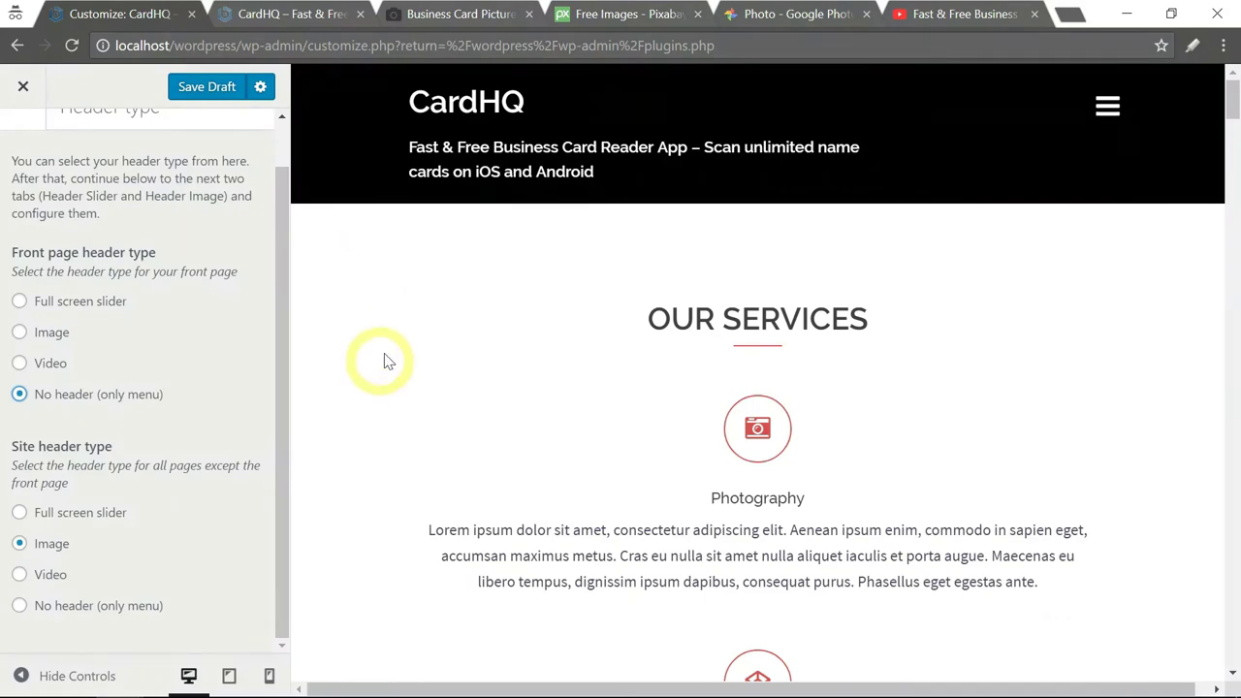
Step: Read the 'except' note in the site header description and check the blog post's current header
scroll(392, 339, "down", 4)
scroll(379, 338, "up", 4)
double_click(222, 466)
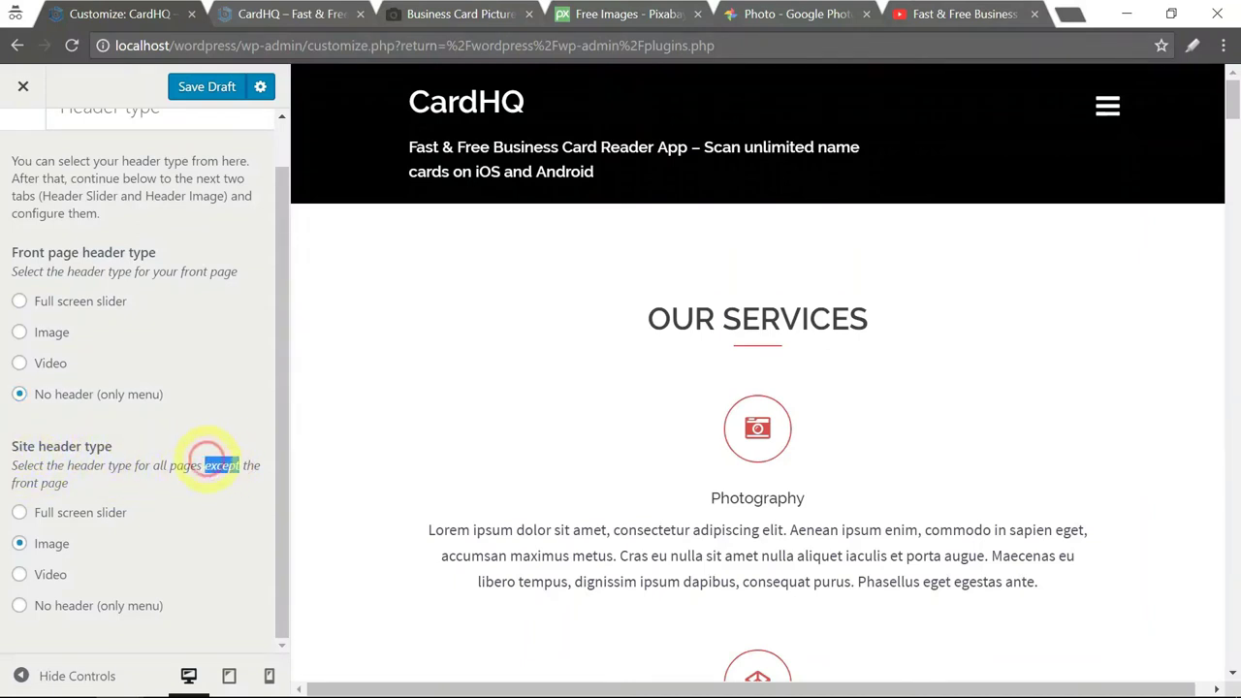
left_click(117, 473)
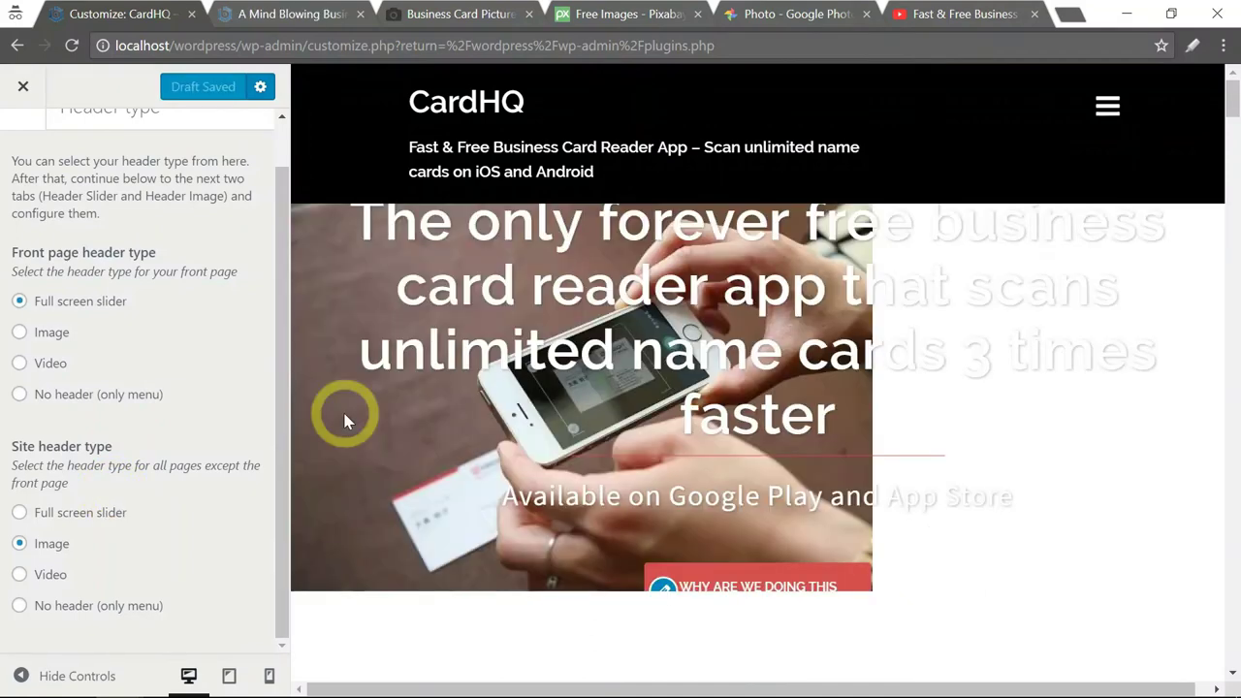
left_click(257, 18)
scroll(436, 339, "down", 8)
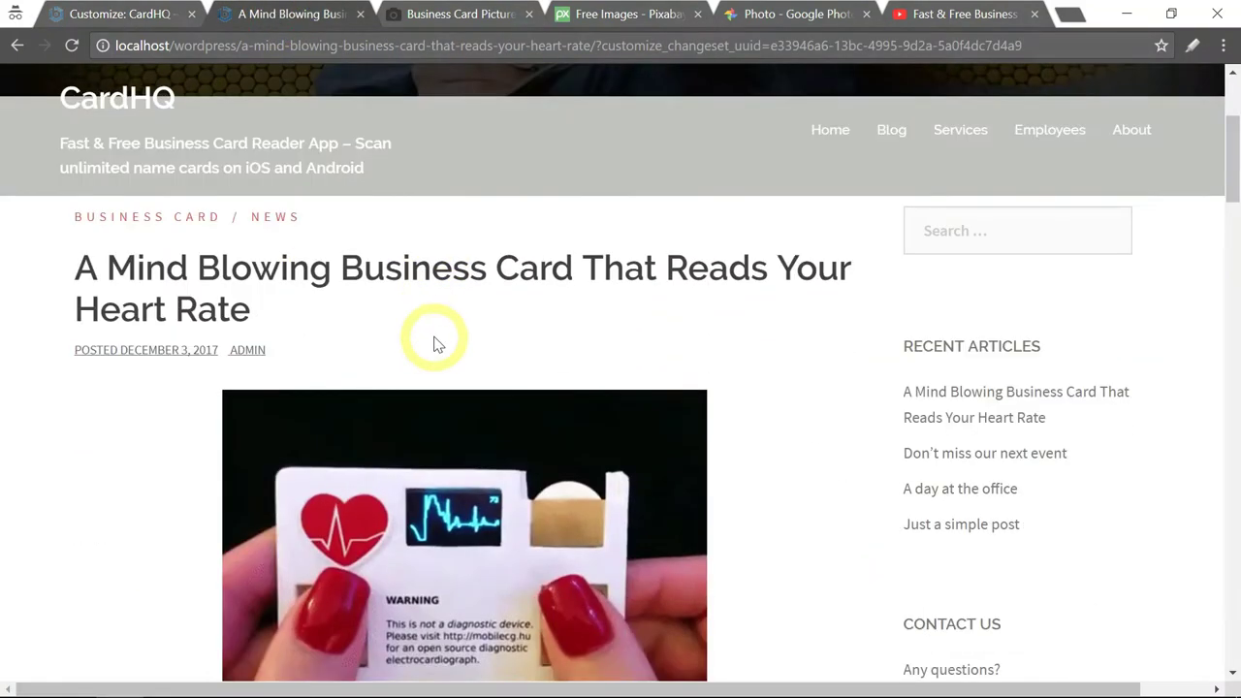
scroll(421, 379, "up", 10)
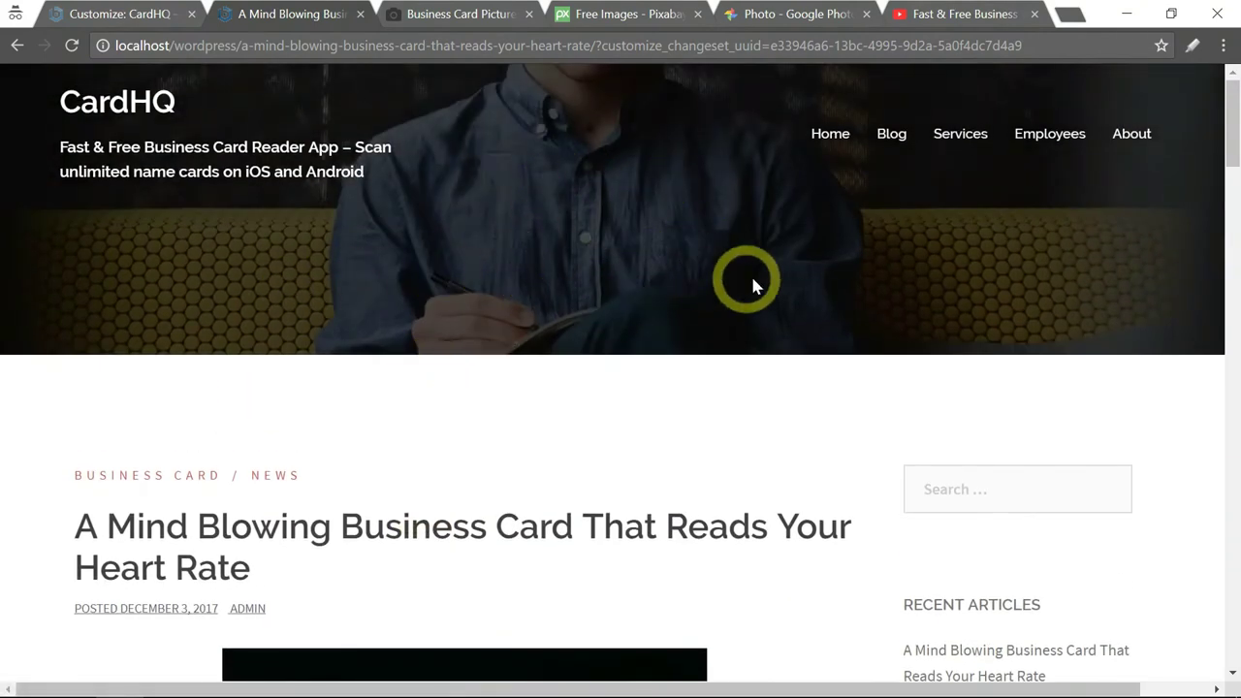
Step: Set the inner-page header type to No header (only menu) and confirm it on the reloaded blog post
left_click(119, 14)
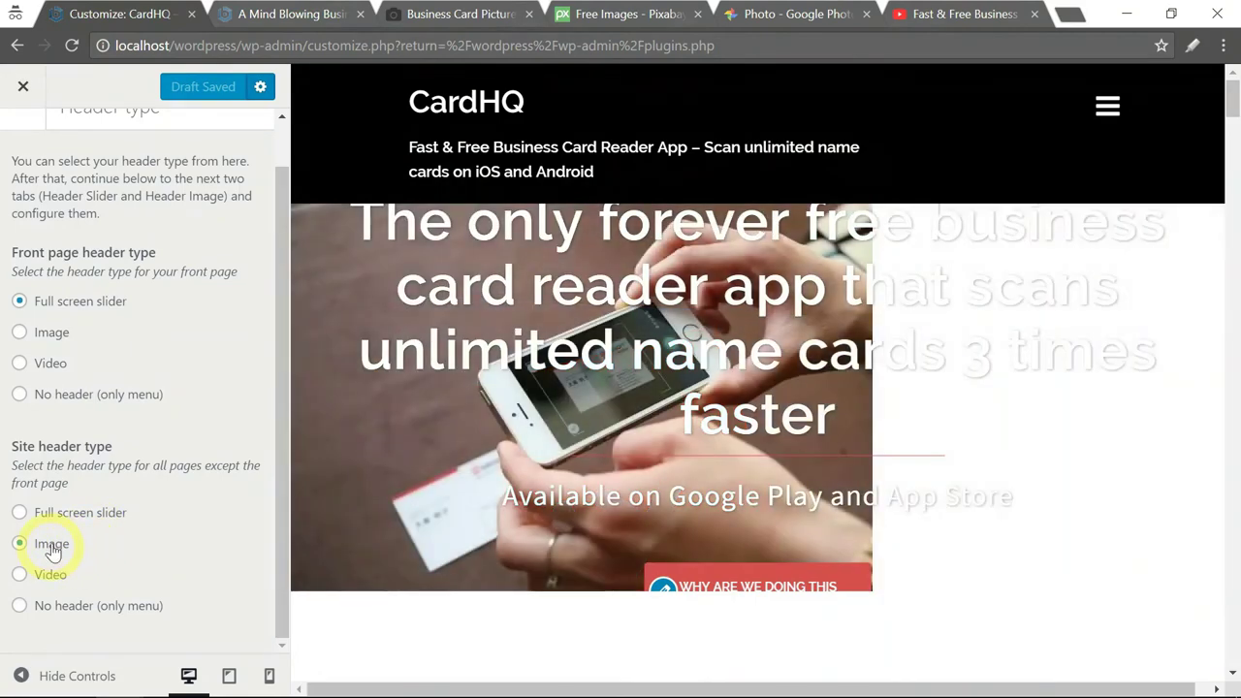
left_click(66, 513)
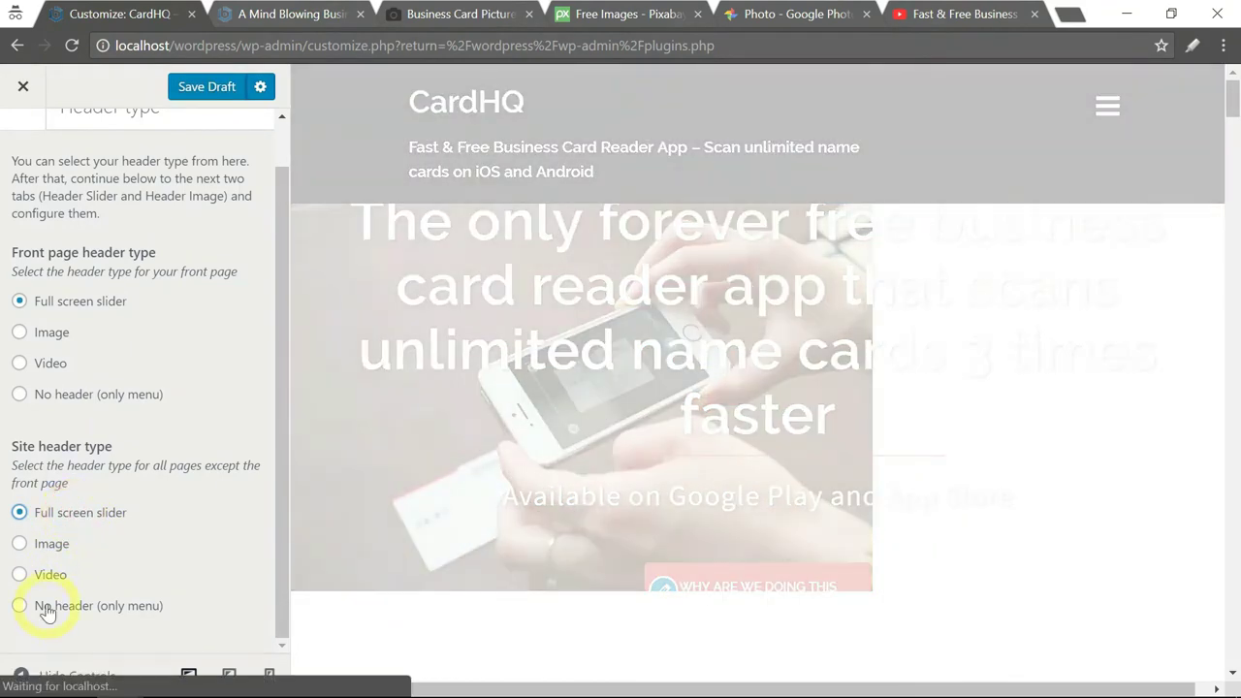
left_click(44, 607)
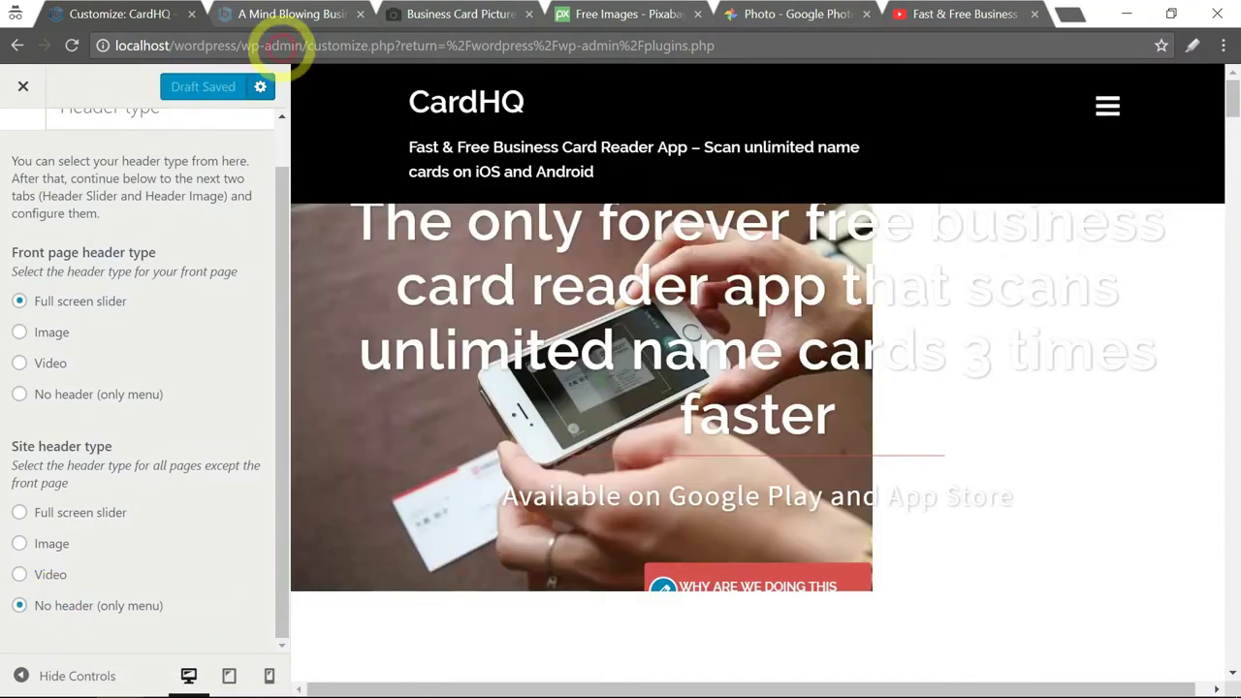
left_click(281, 14)
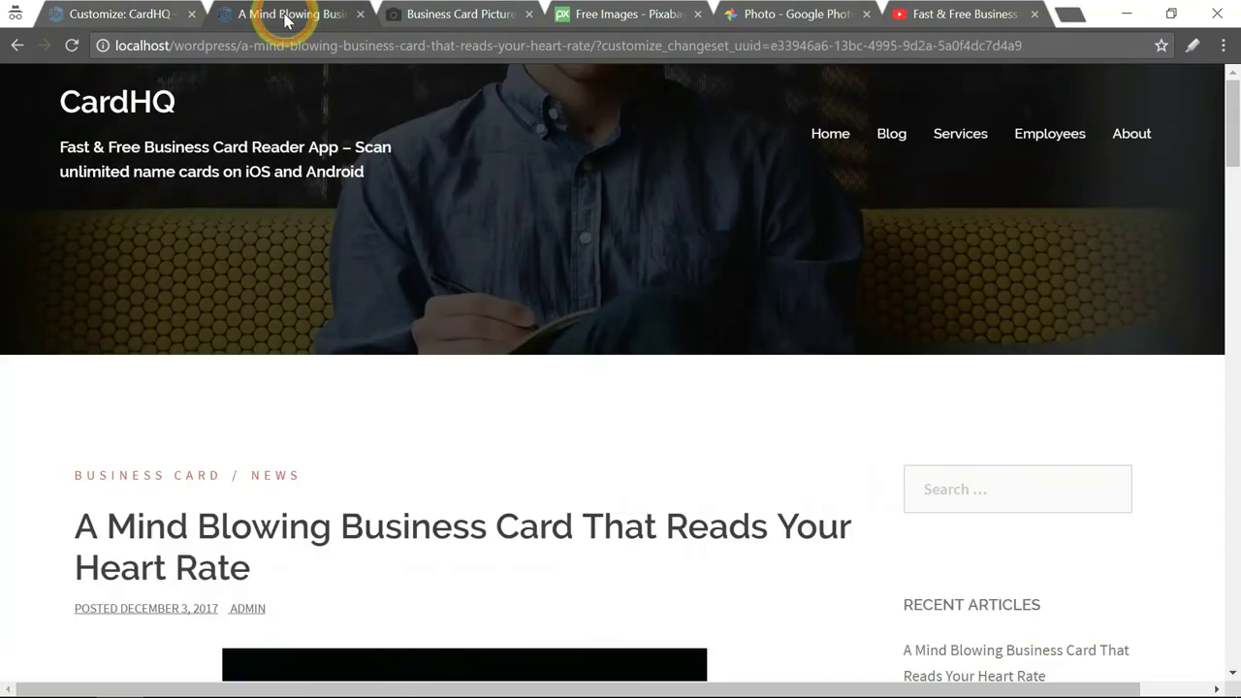
left_click(72, 46)
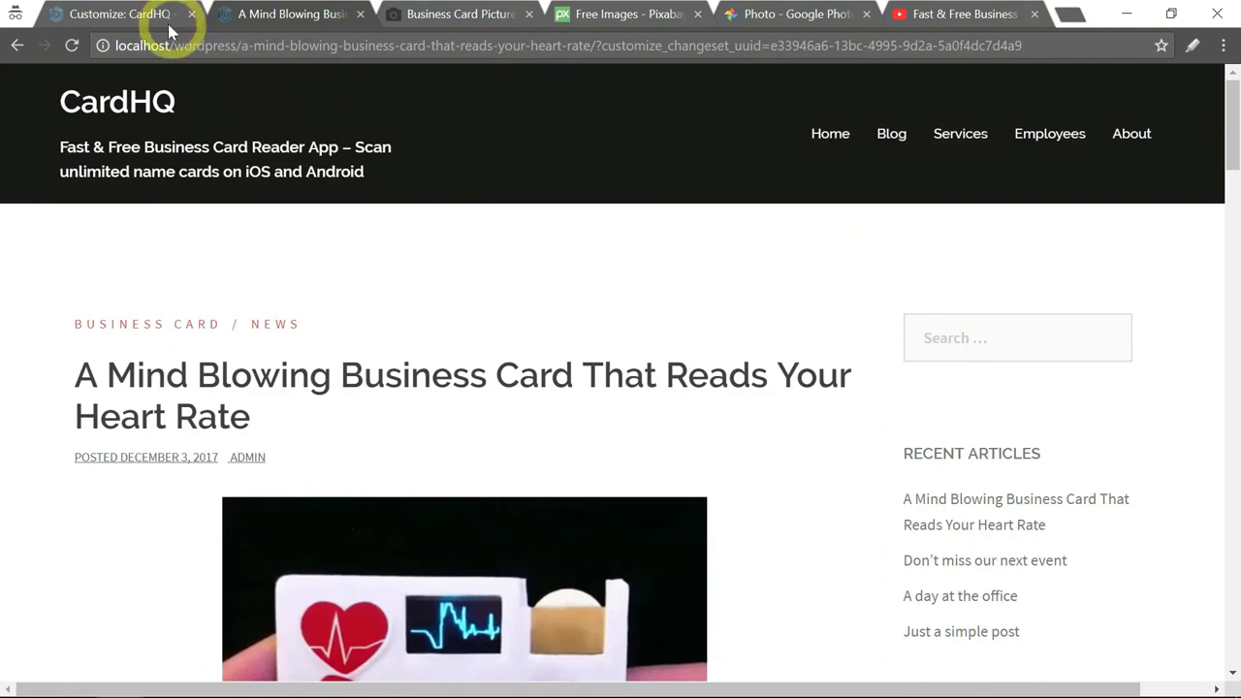
left_click(122, 13)
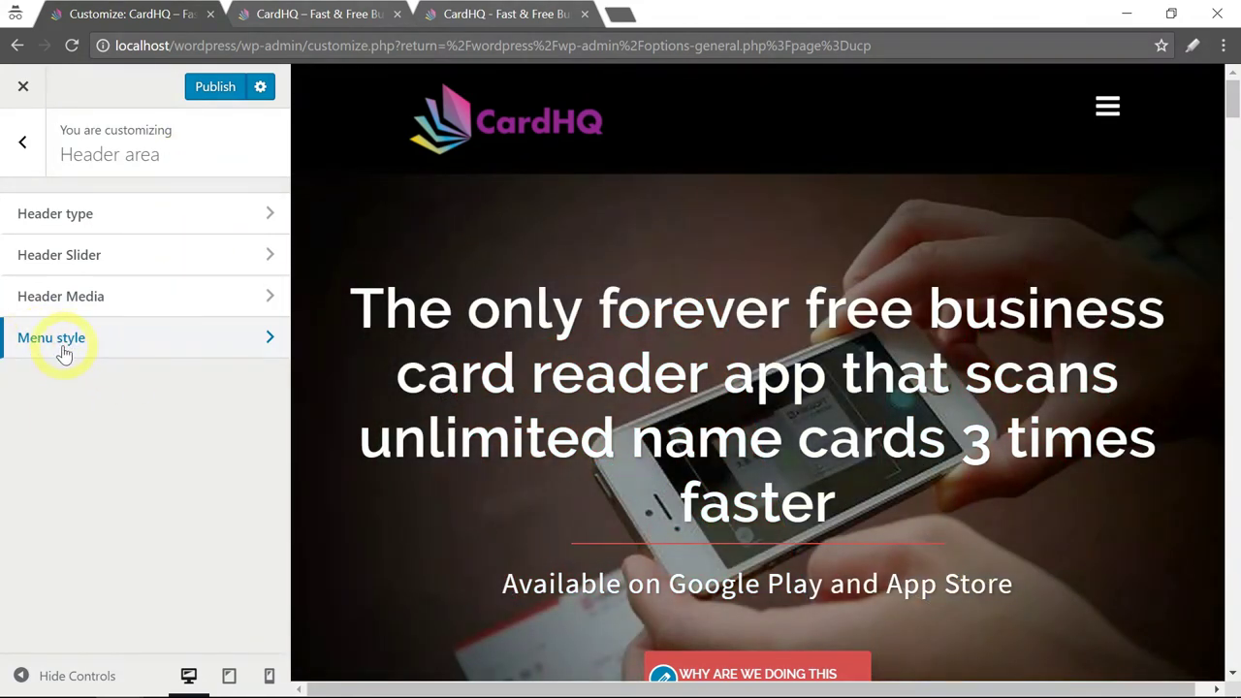
Step: Open Menu style settings and scroll the live front page to observe the sticky menu
left_click(69, 339)
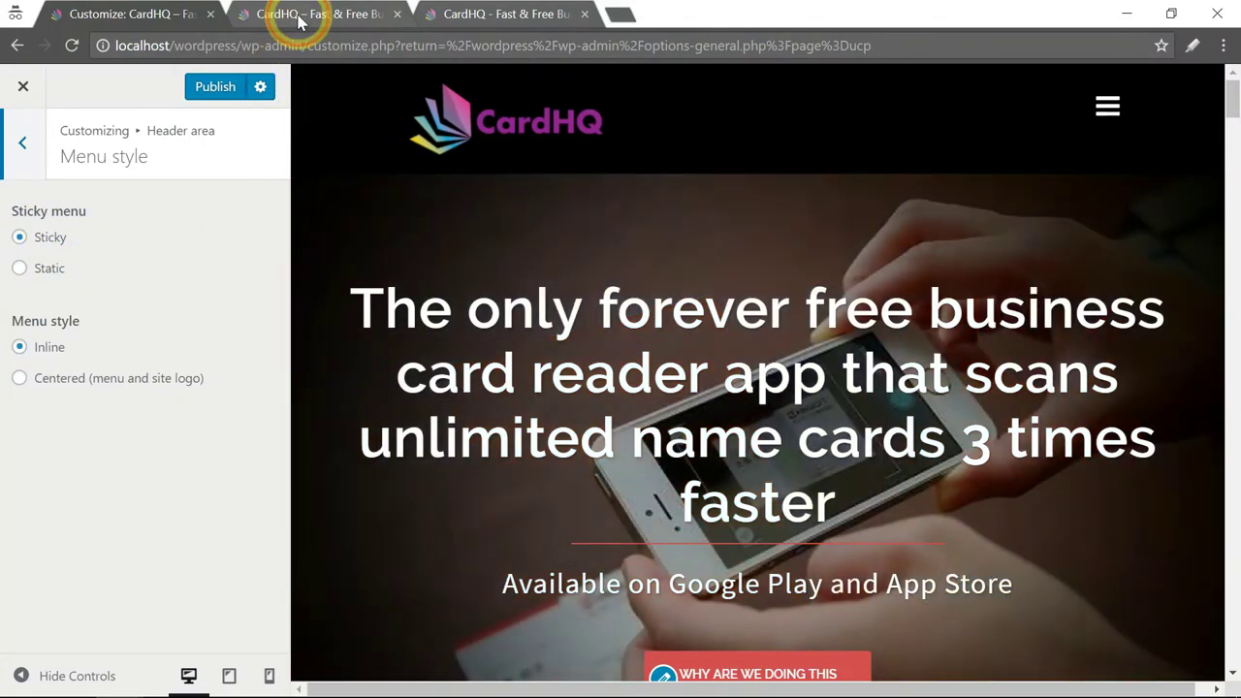
left_click(323, 13)
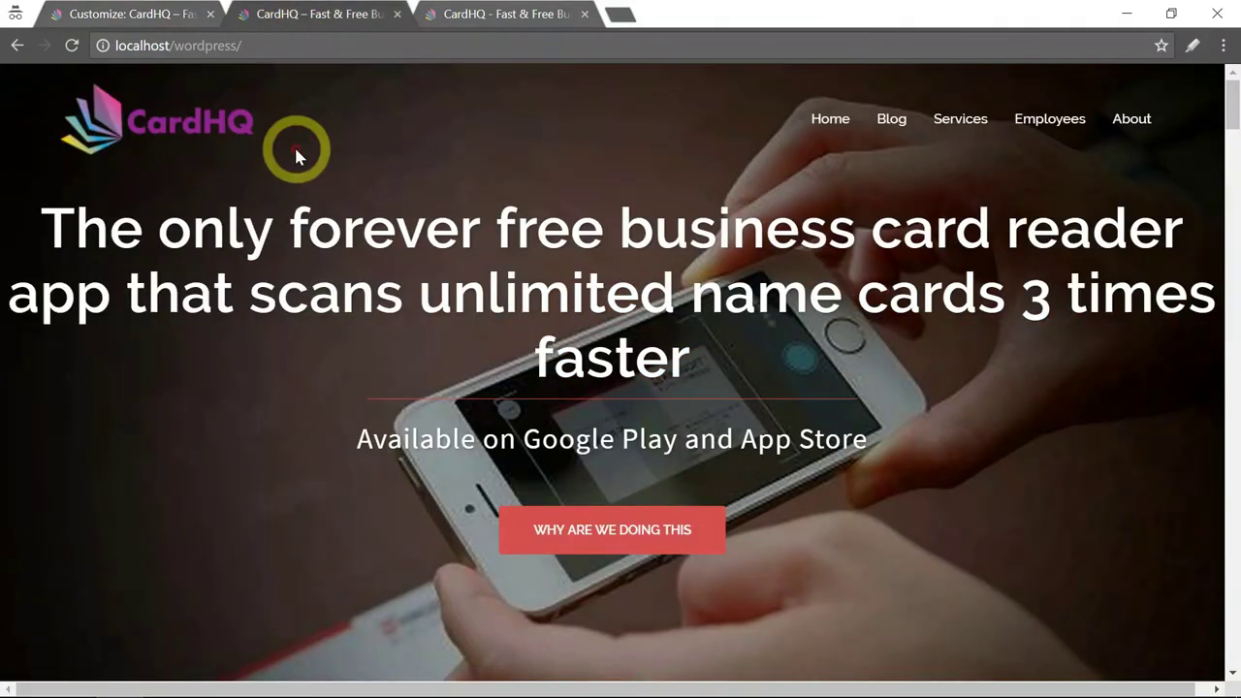
scroll(296, 155, "down", 3)
scroll(294, 180, "down", 3)
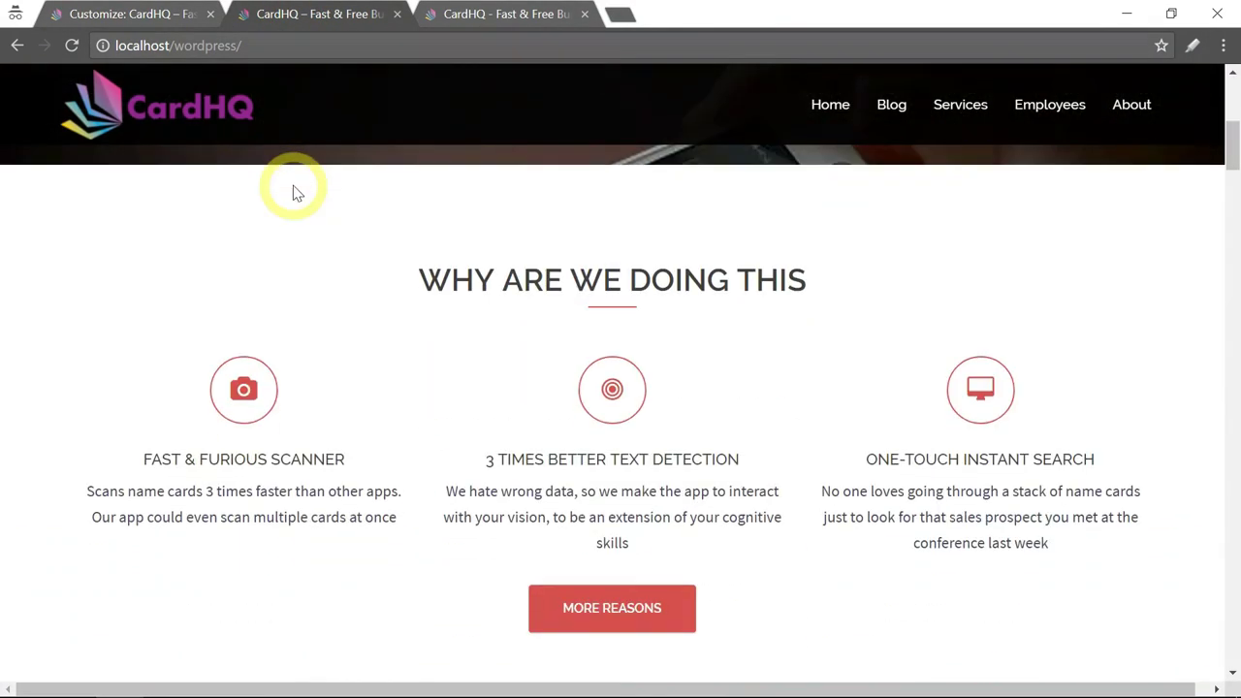
scroll(296, 190, "up", 6)
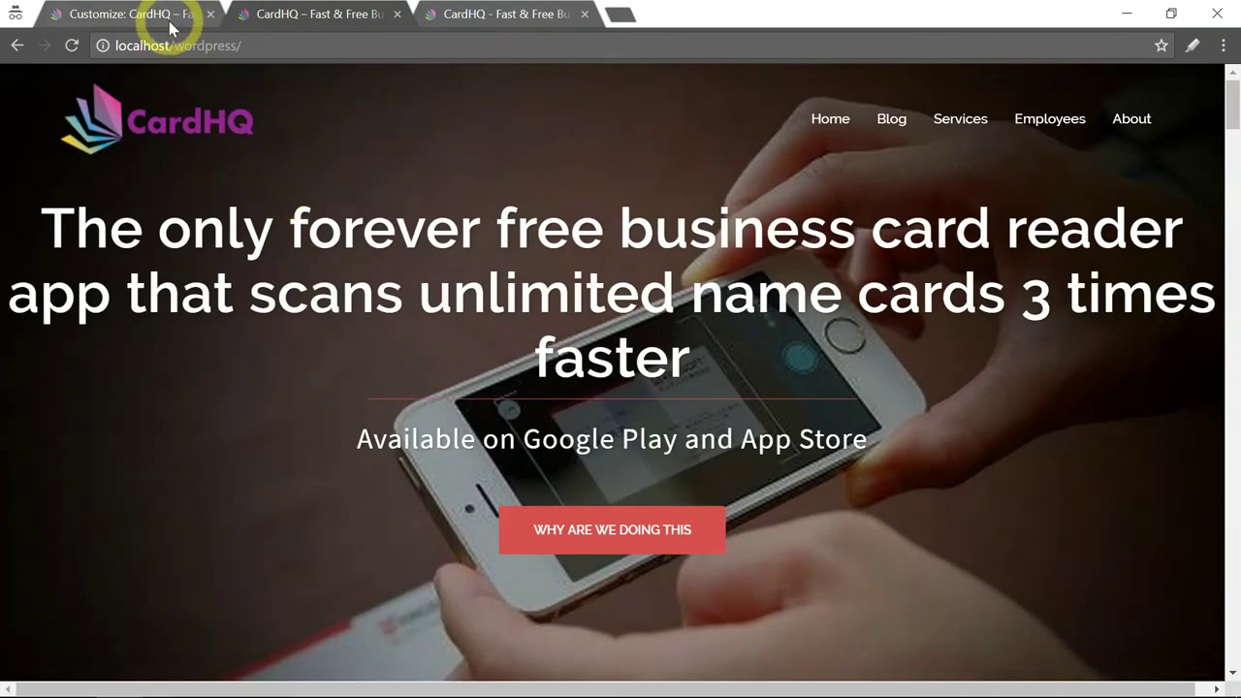
Step: Set the sticky menu to Static, publish, and check the reloaded live front page
left_click(170, 19)
left_click(44, 267)
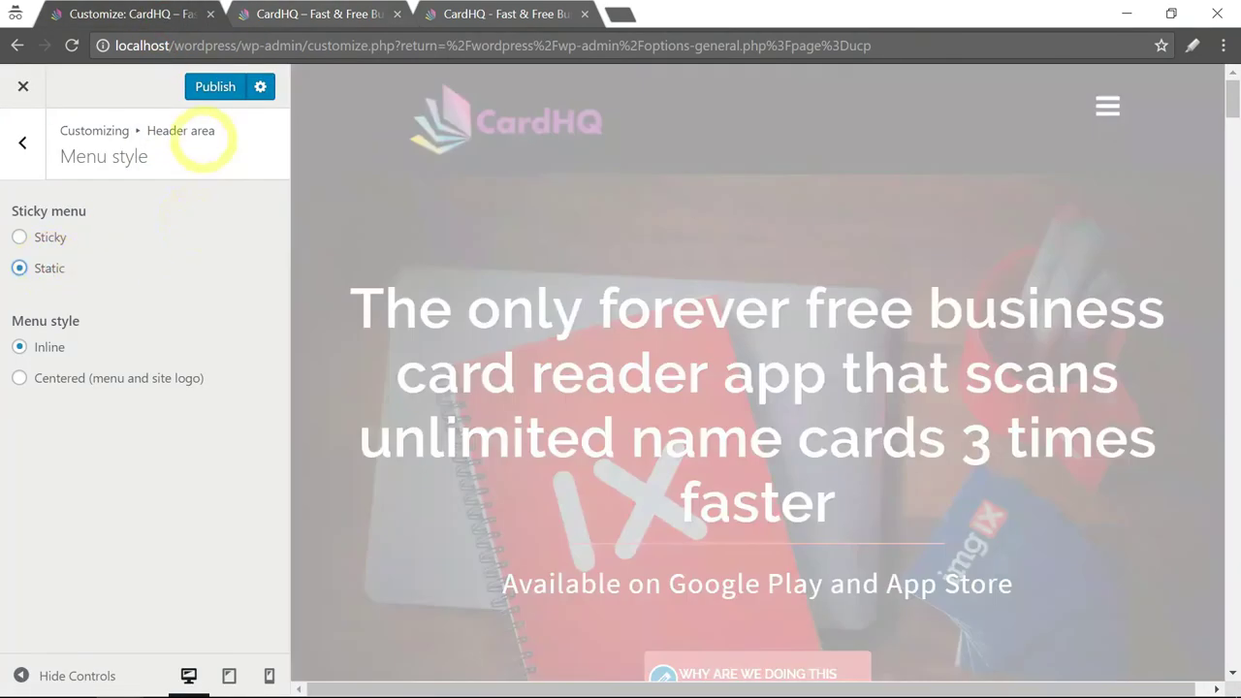
left_click(206, 89)
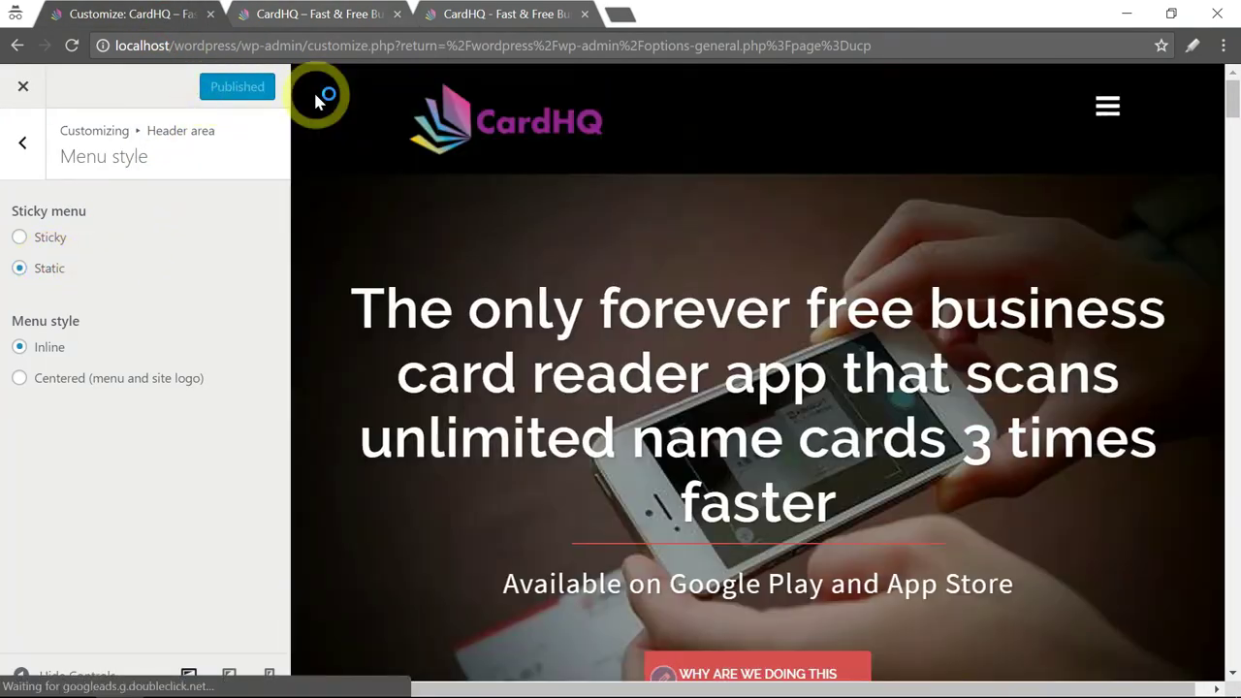
left_click(310, 14)
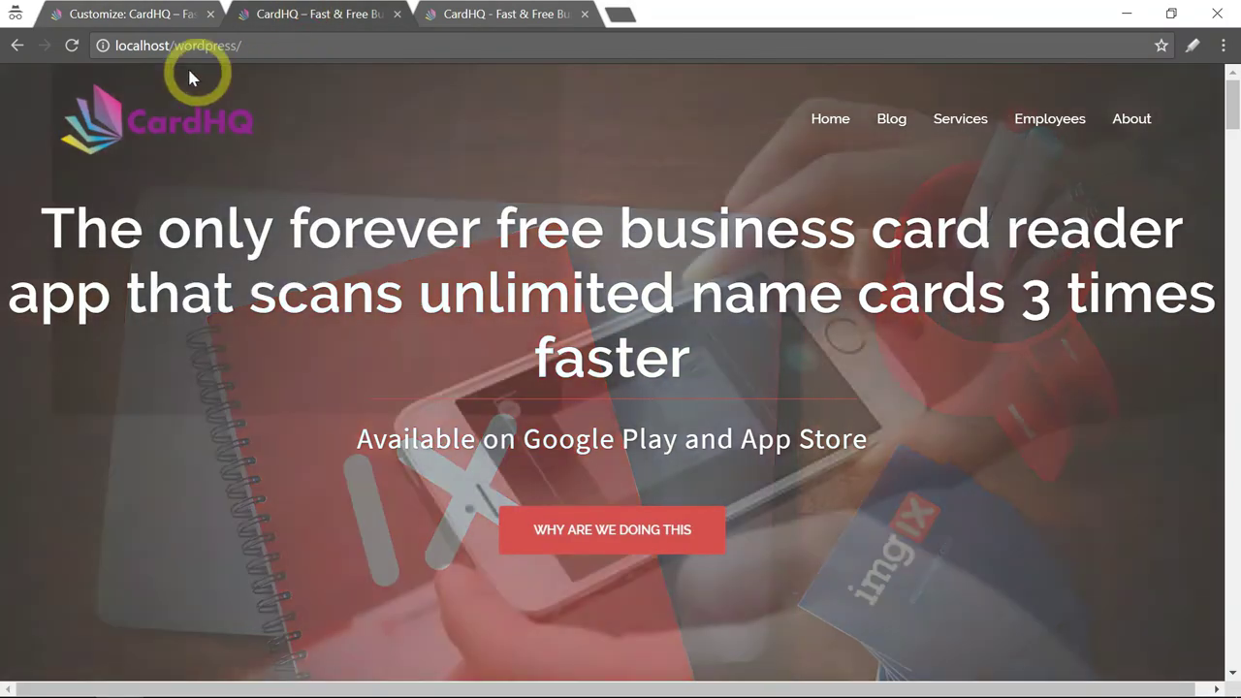
left_click(70, 45)
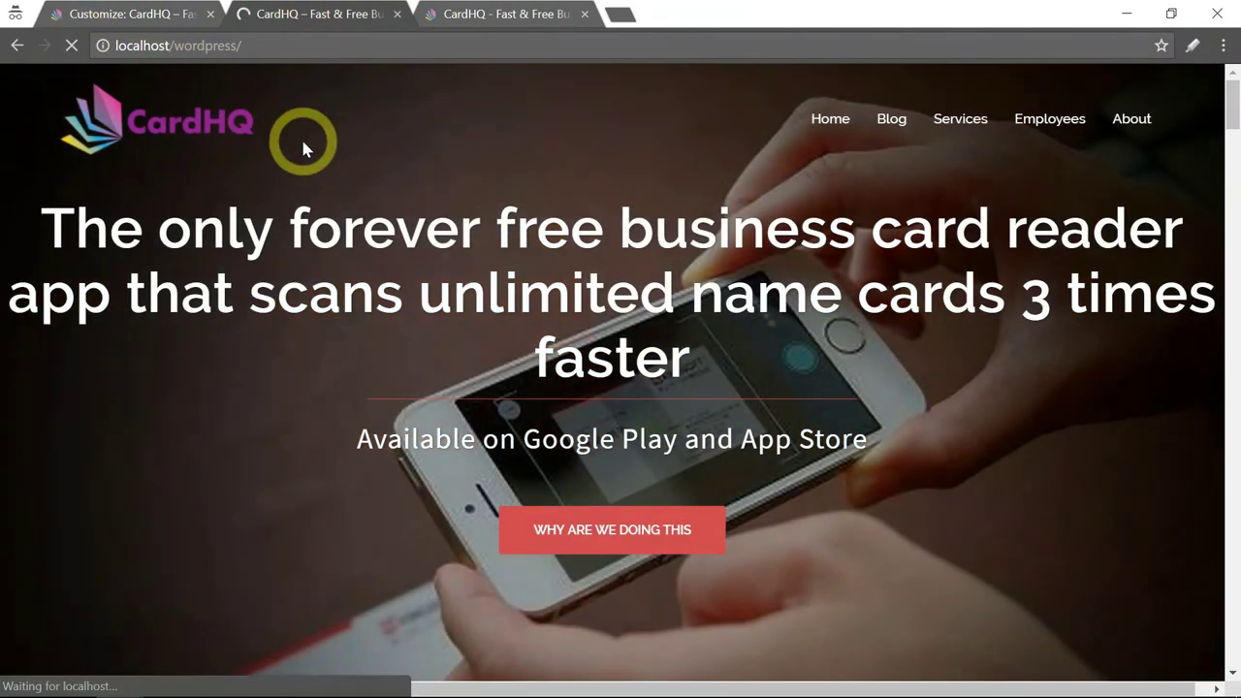
scroll(298, 147, "down", 3)
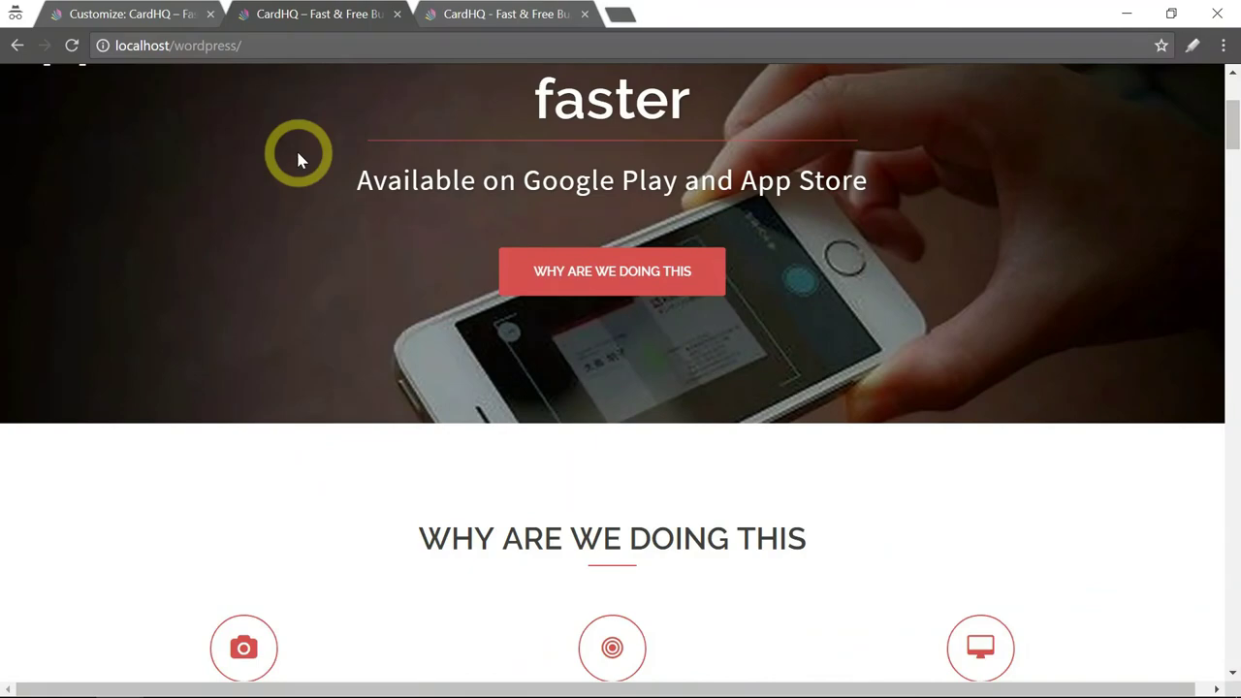
scroll(298, 155, "down", 2)
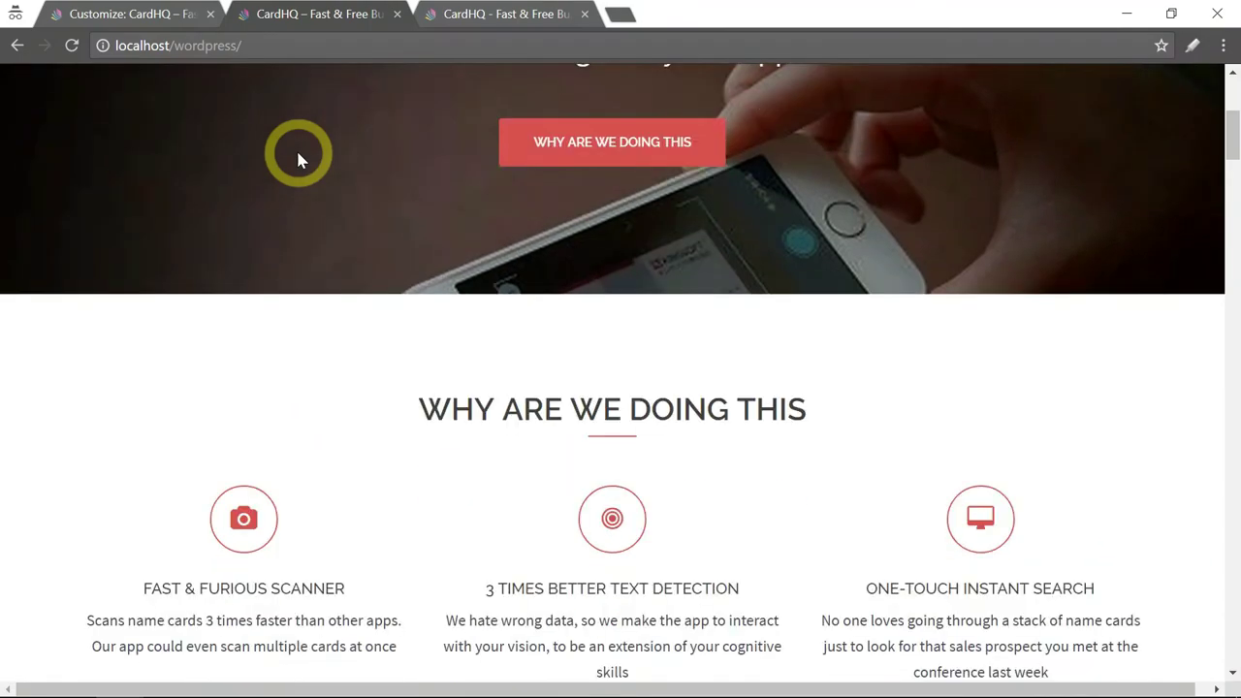
scroll(298, 155, "up", 5)
Step: Choose Centered (menu and site logo), publish it, and reload the live front page
left_click(165, 15)
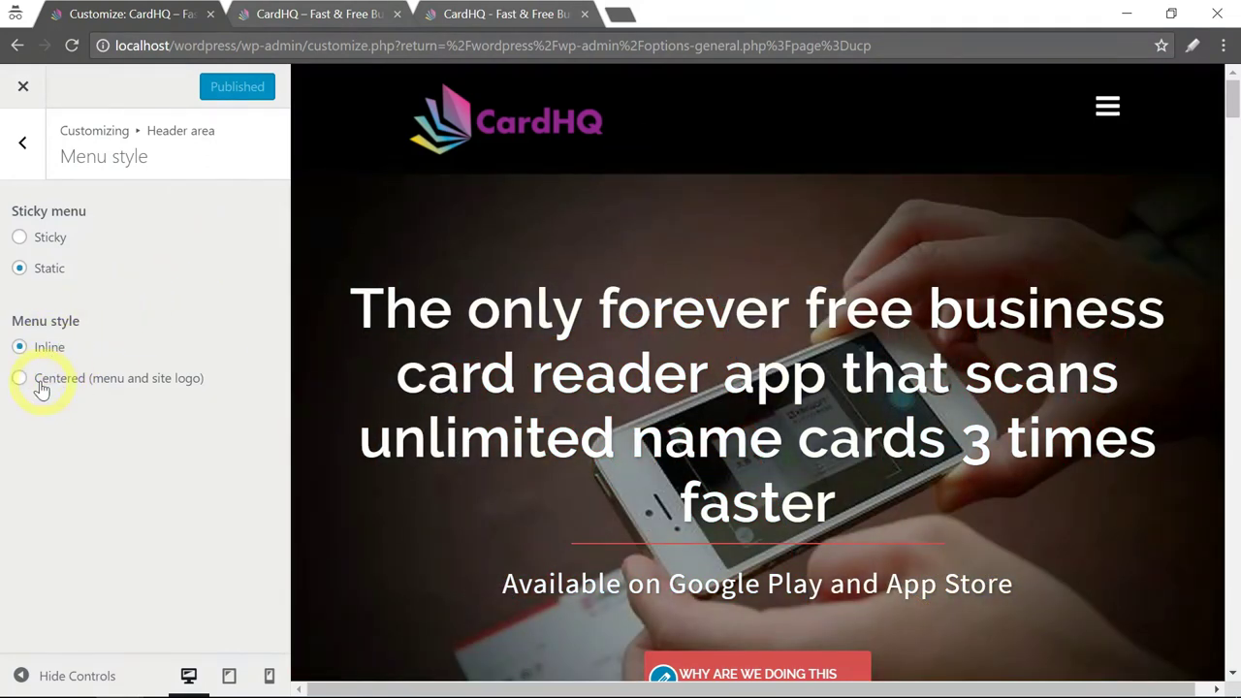
left_click(20, 381)
left_click(212, 87)
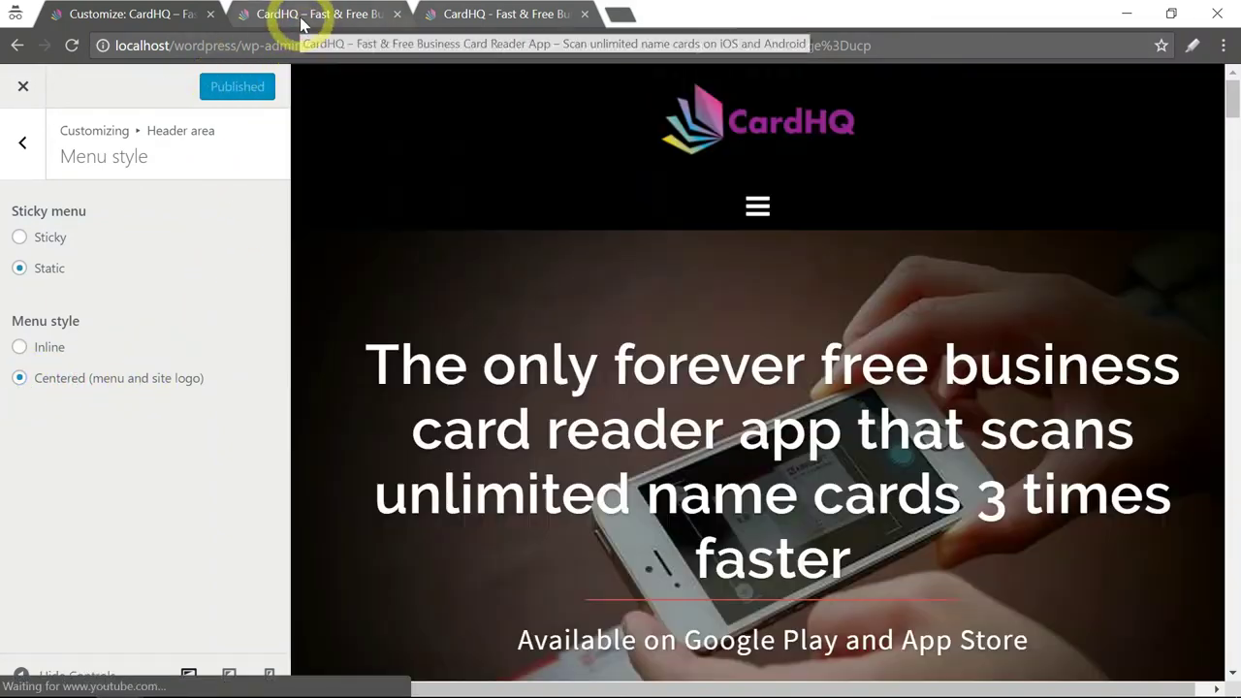
left_click(303, 14)
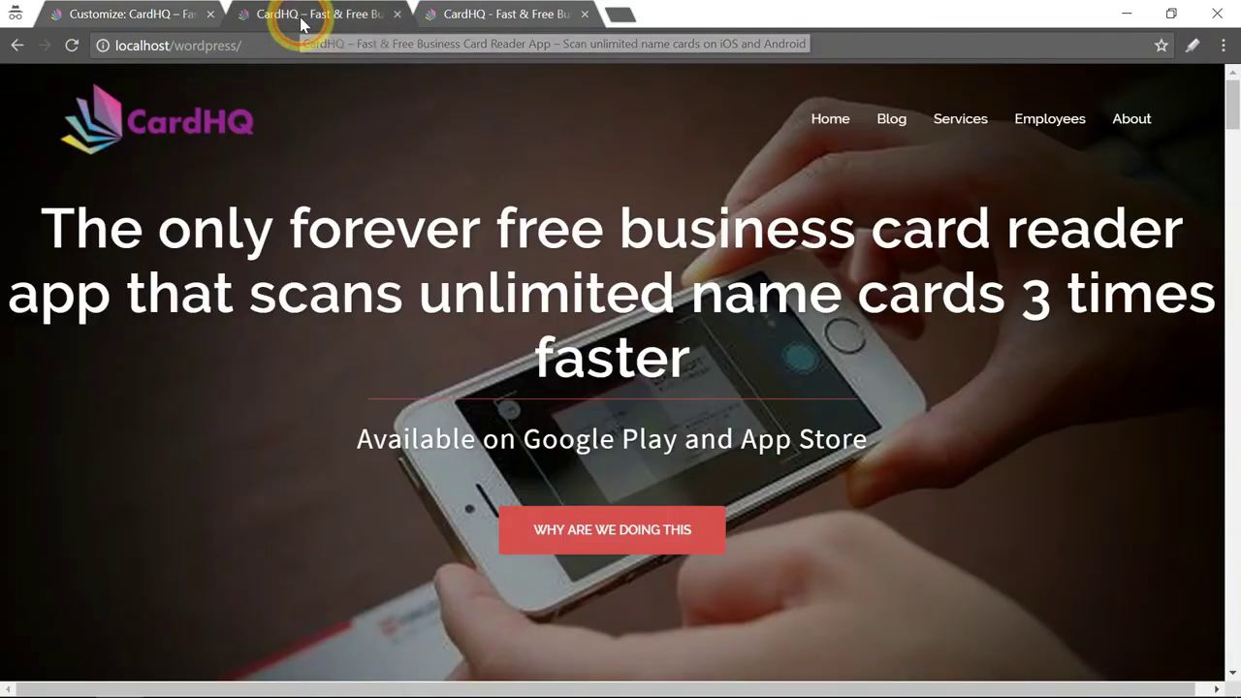
left_click(70, 45)
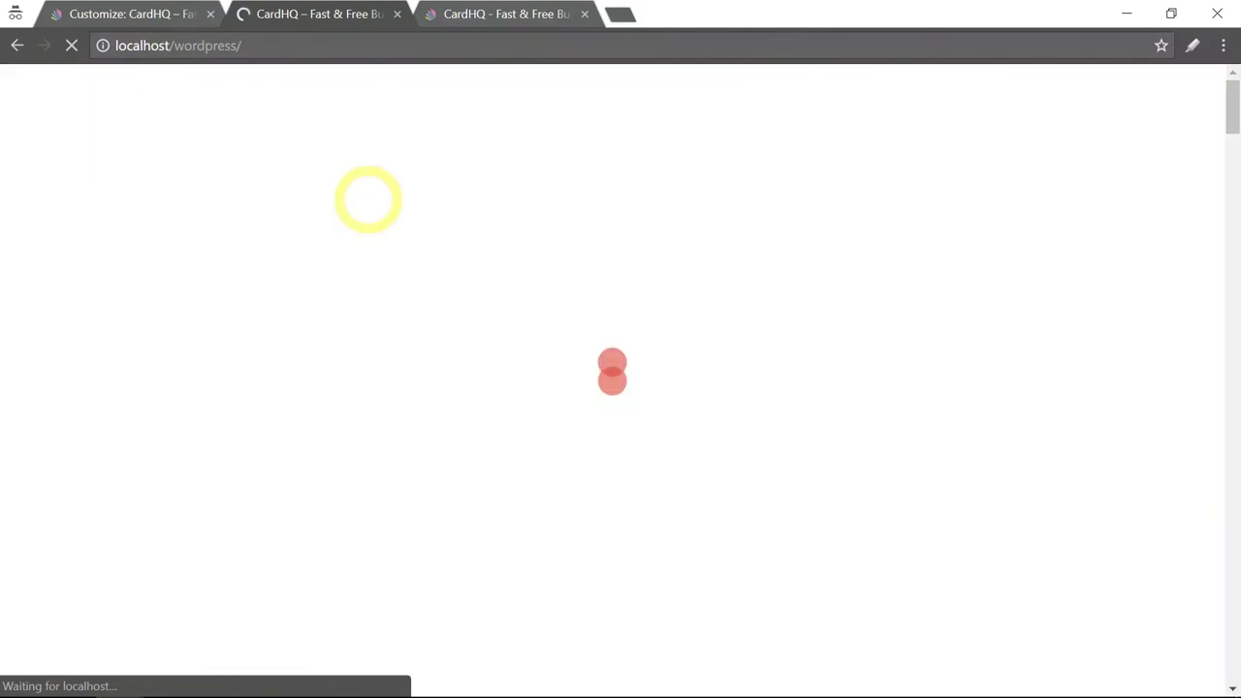